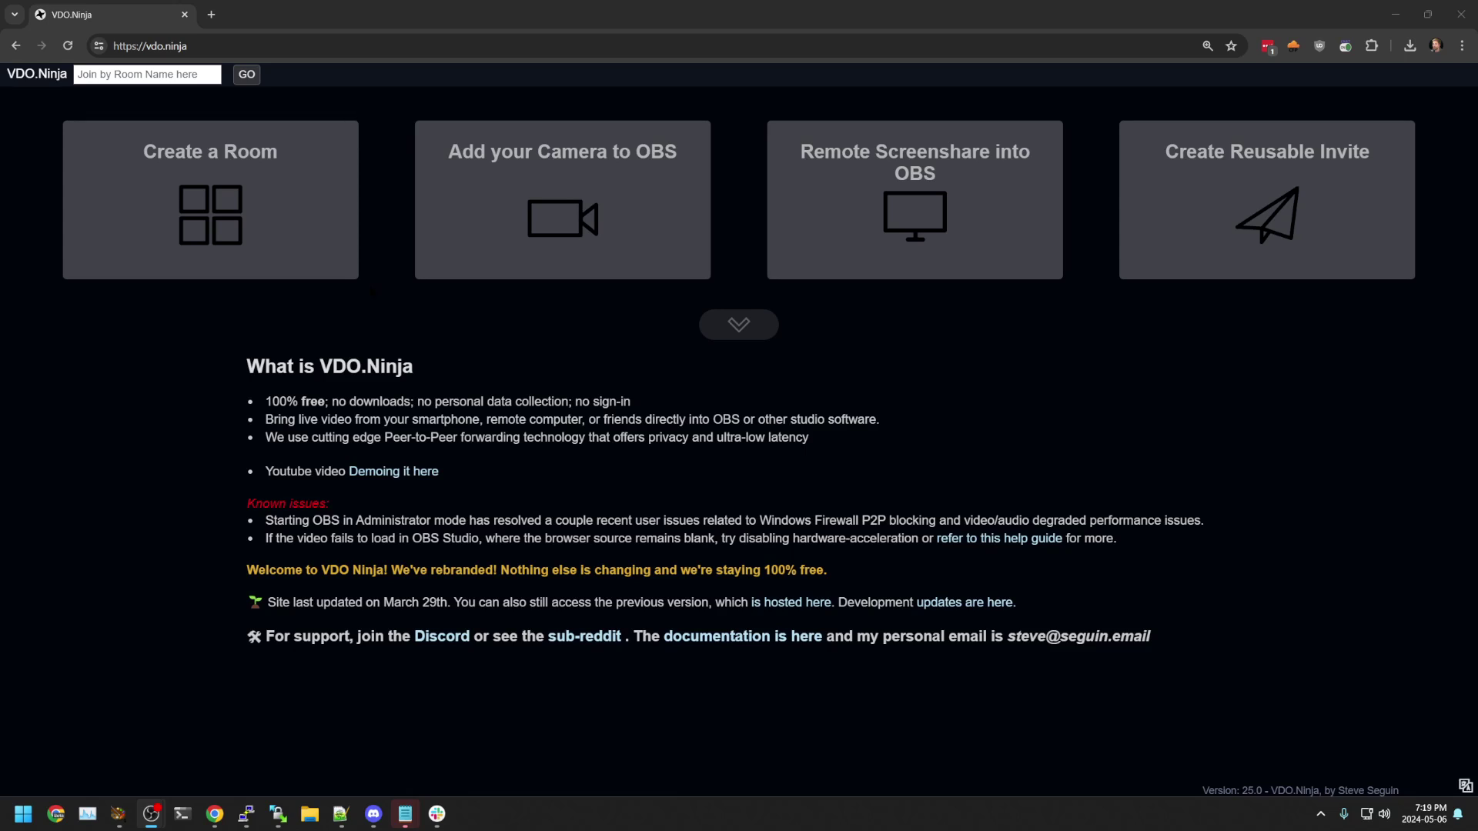
- Record a short webm of the camera preview to disk, then start streaming the camera for OBS
click(543, 267)
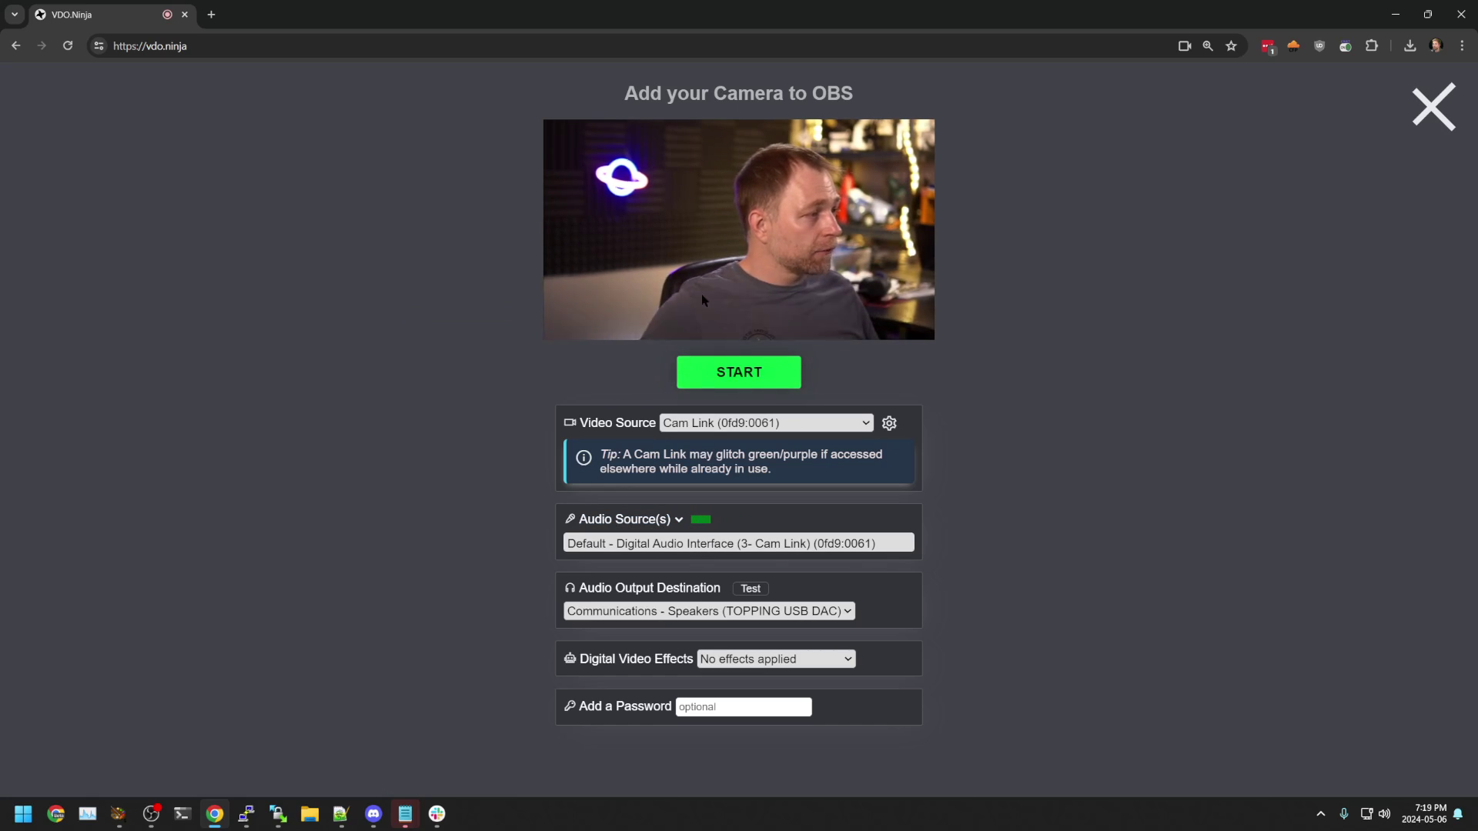
right_click(714, 224)
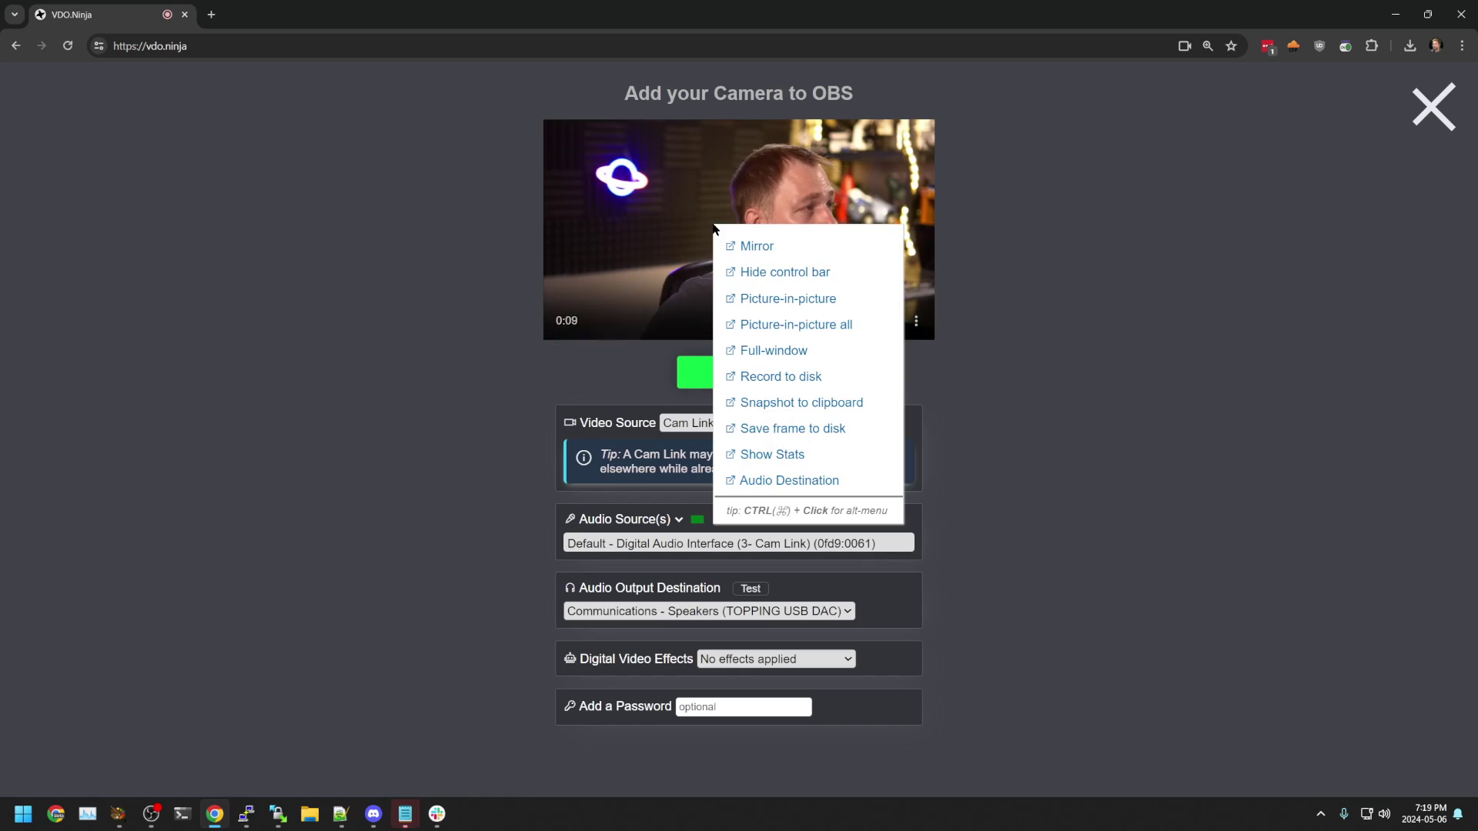
click(805, 378)
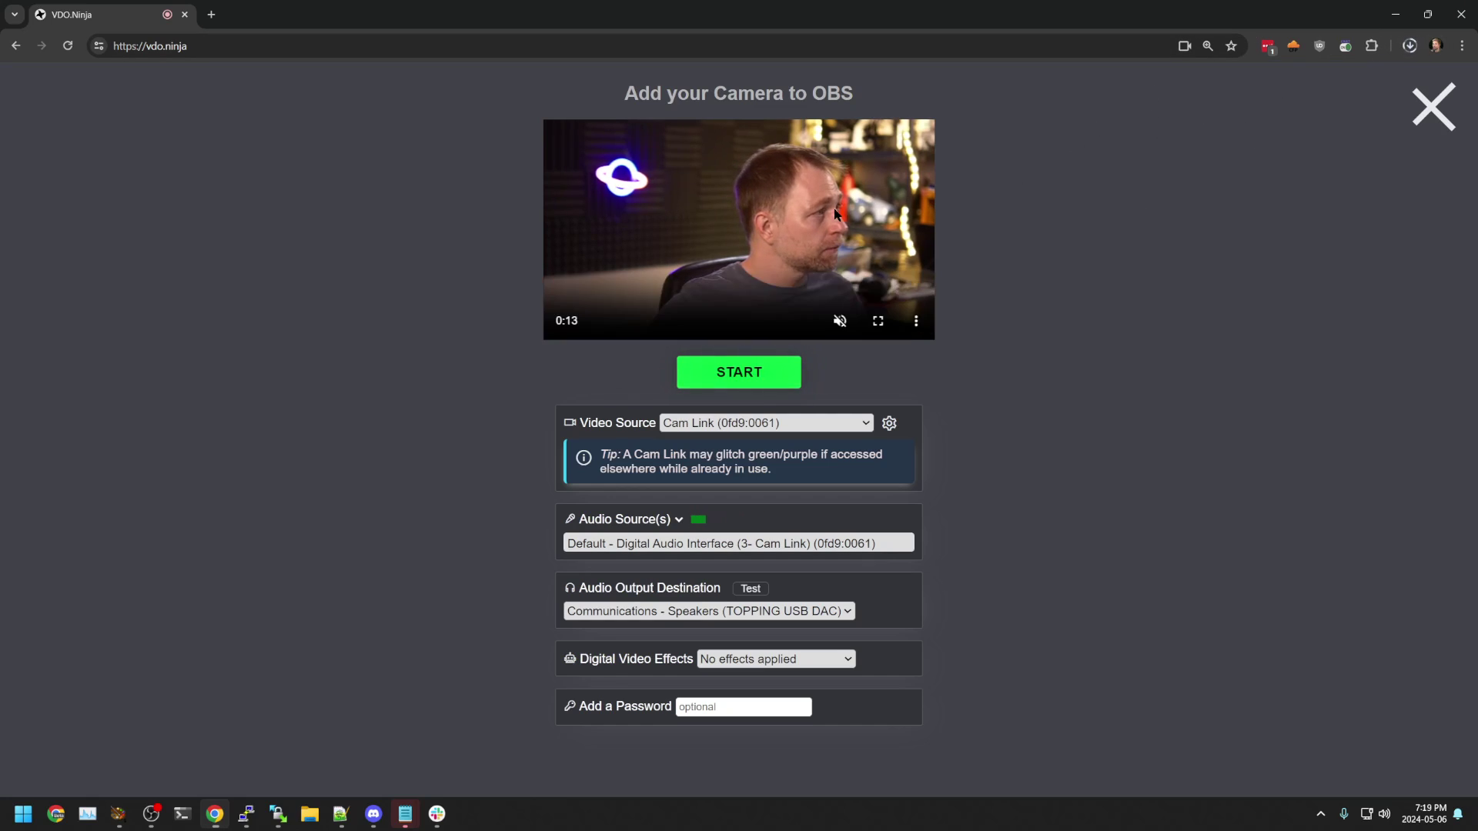
right_click(638, 219)
click(726, 367)
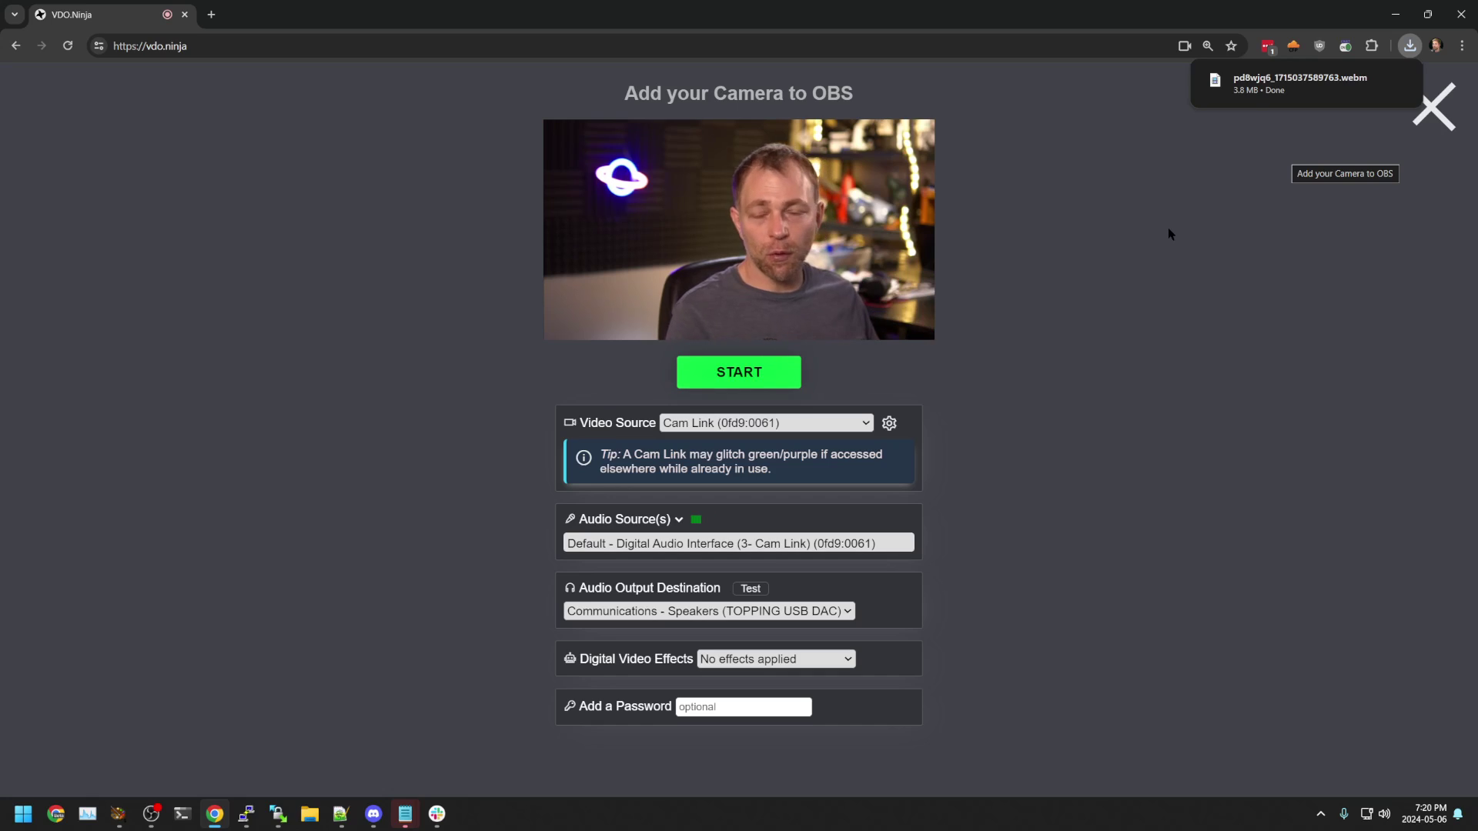
click(709, 370)
- Open the stream's copied viewer link in a new browser tab
click(532, 72)
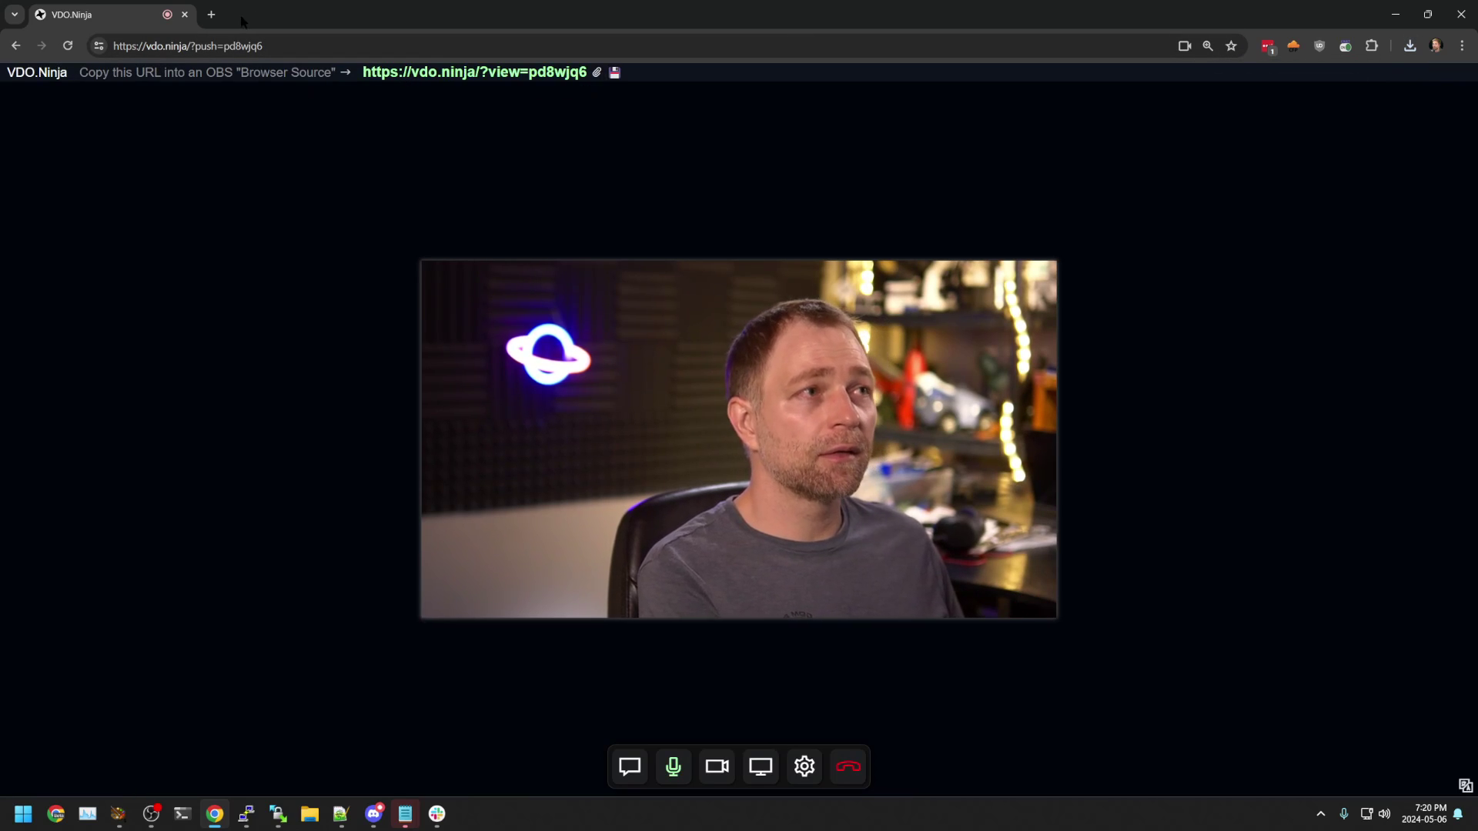
click(210, 13)
key(ctrl+v)
key(Return)
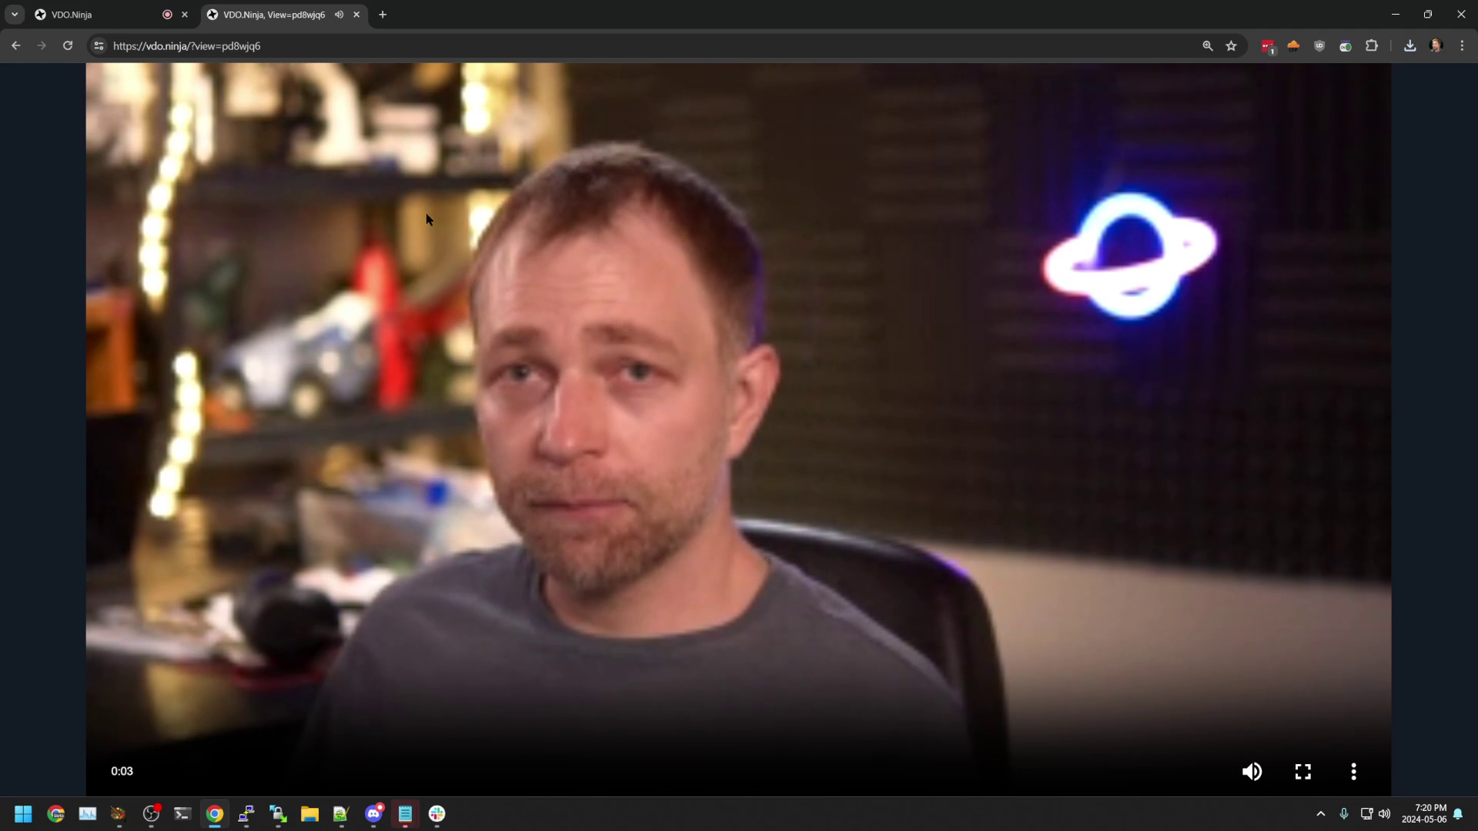
- Mute the viewer tab and record its incoming video to disk as a webm
right_click(258, 10)
click(347, 176)
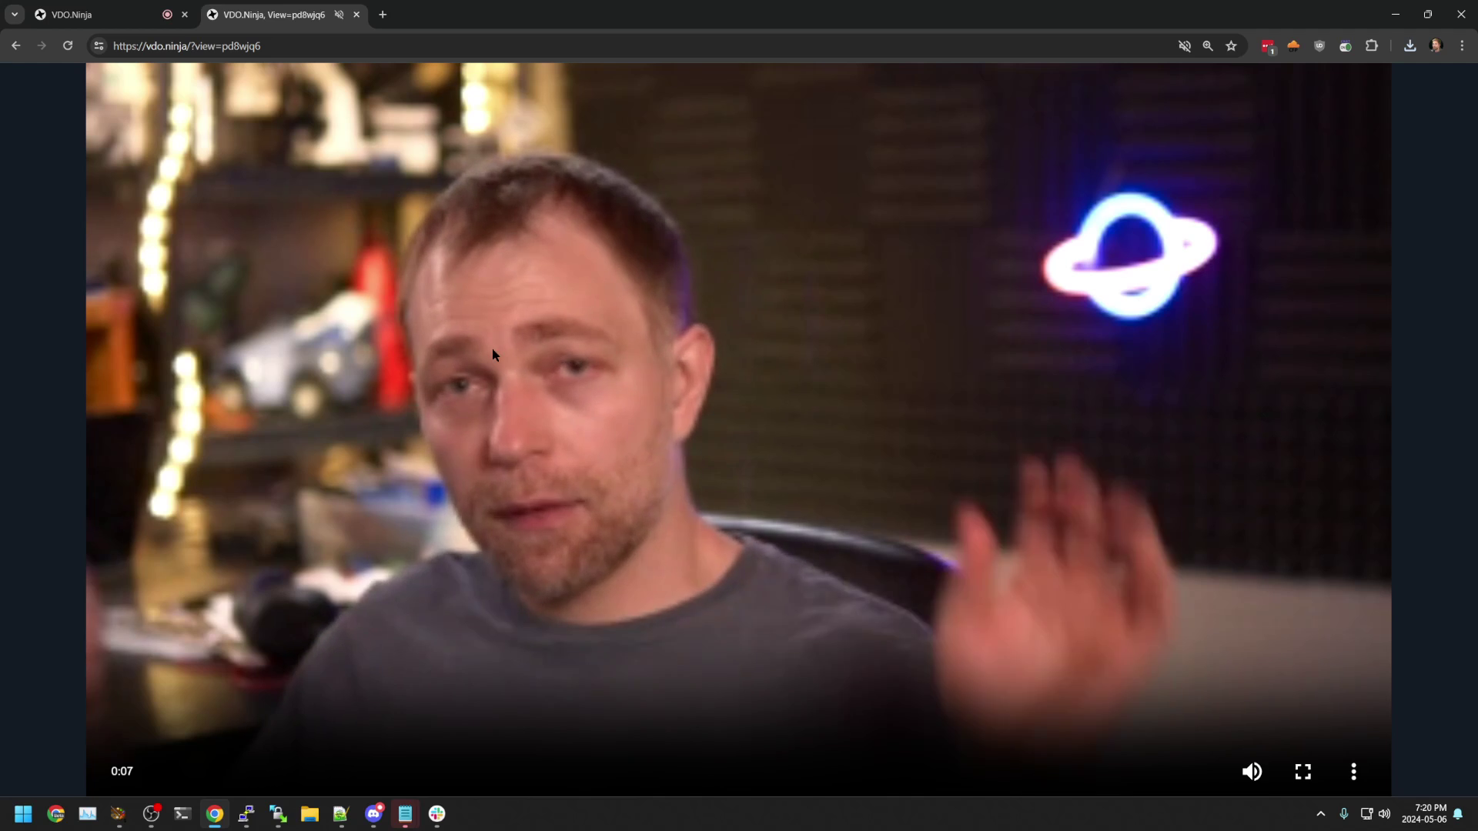
right_click(477, 351)
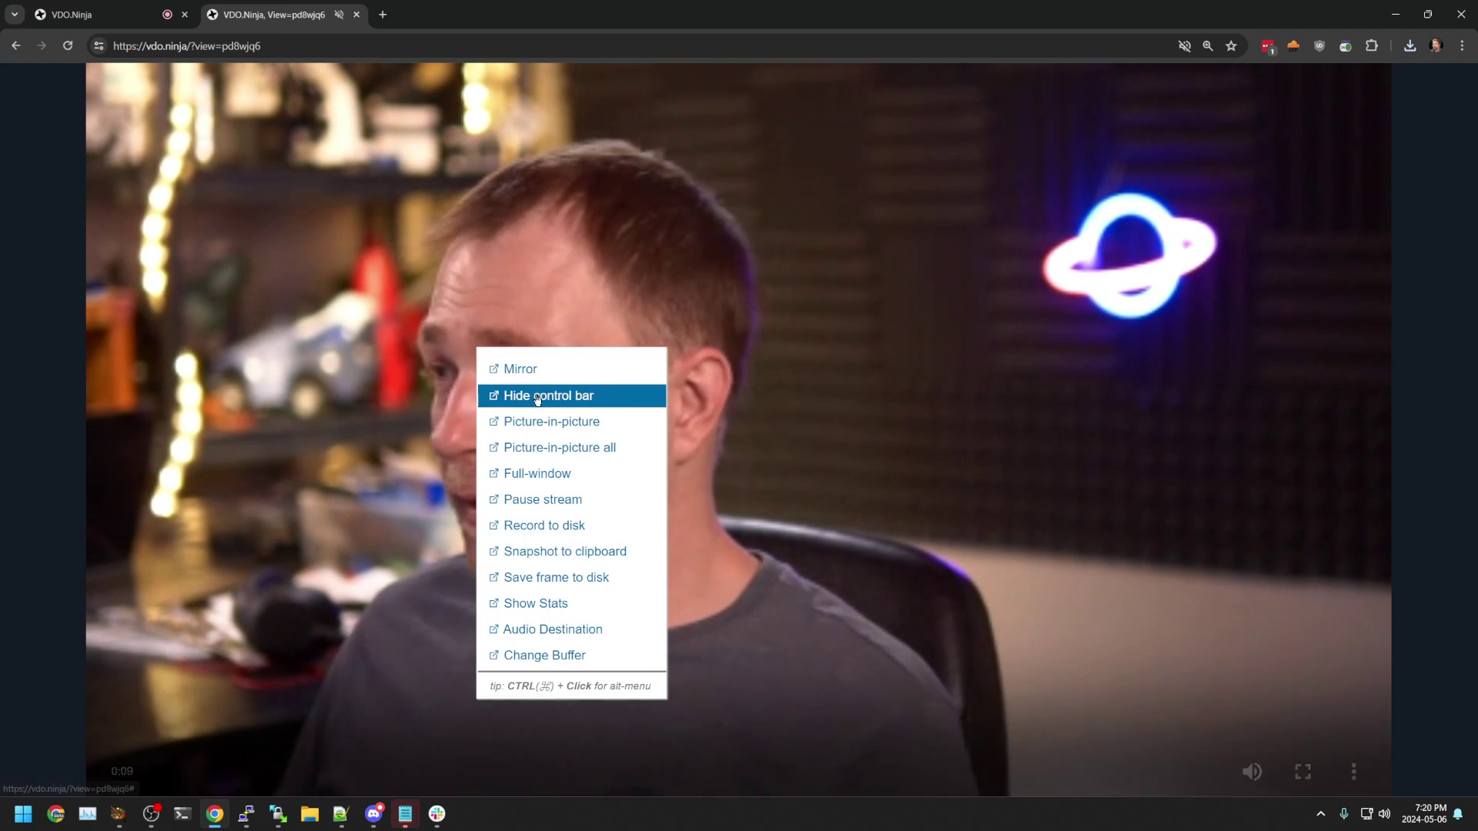
click(554, 525)
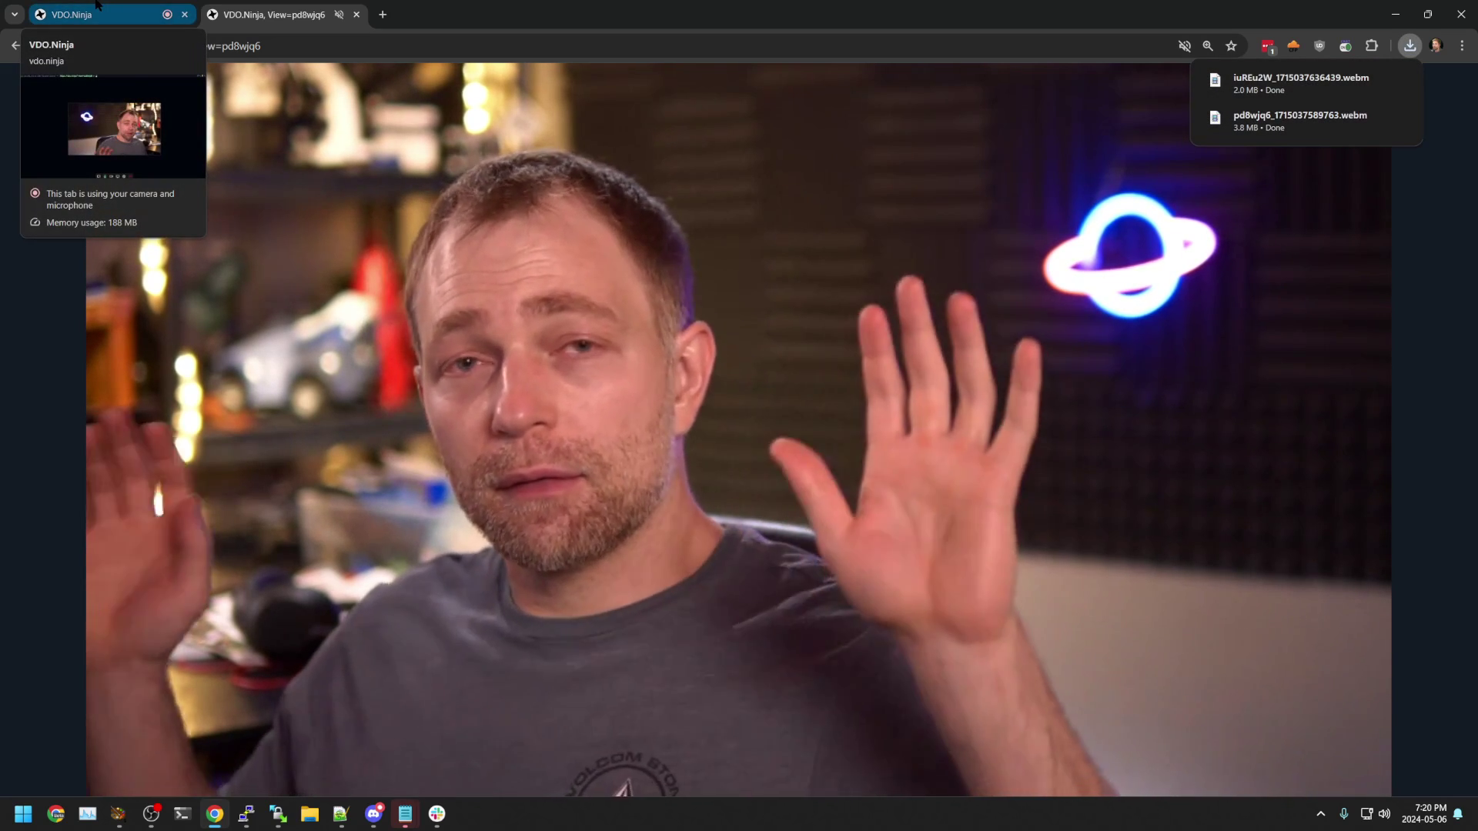
click(97, 6)
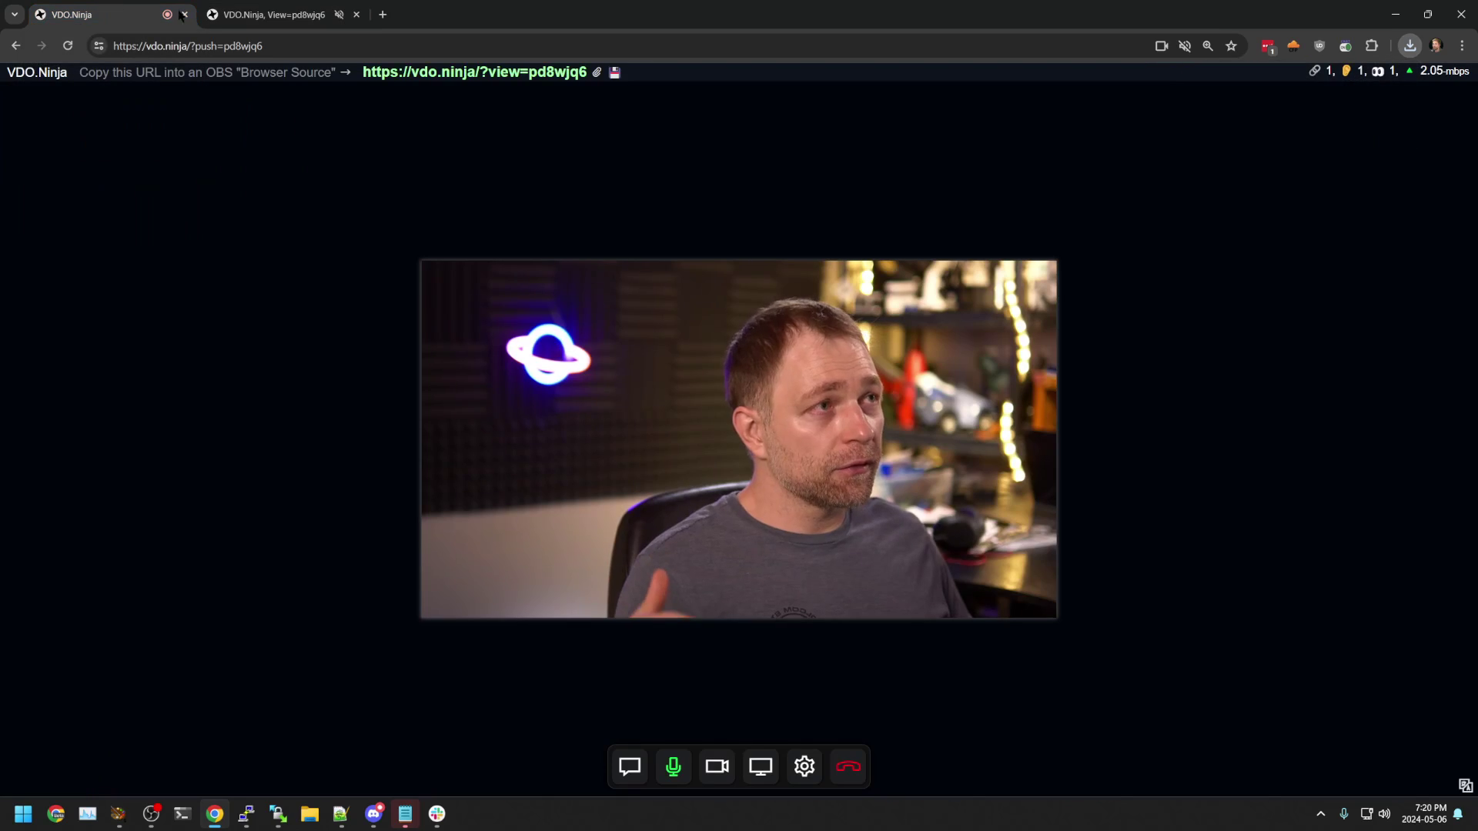
- Append &record to the push link and reload the page
click(313, 47)
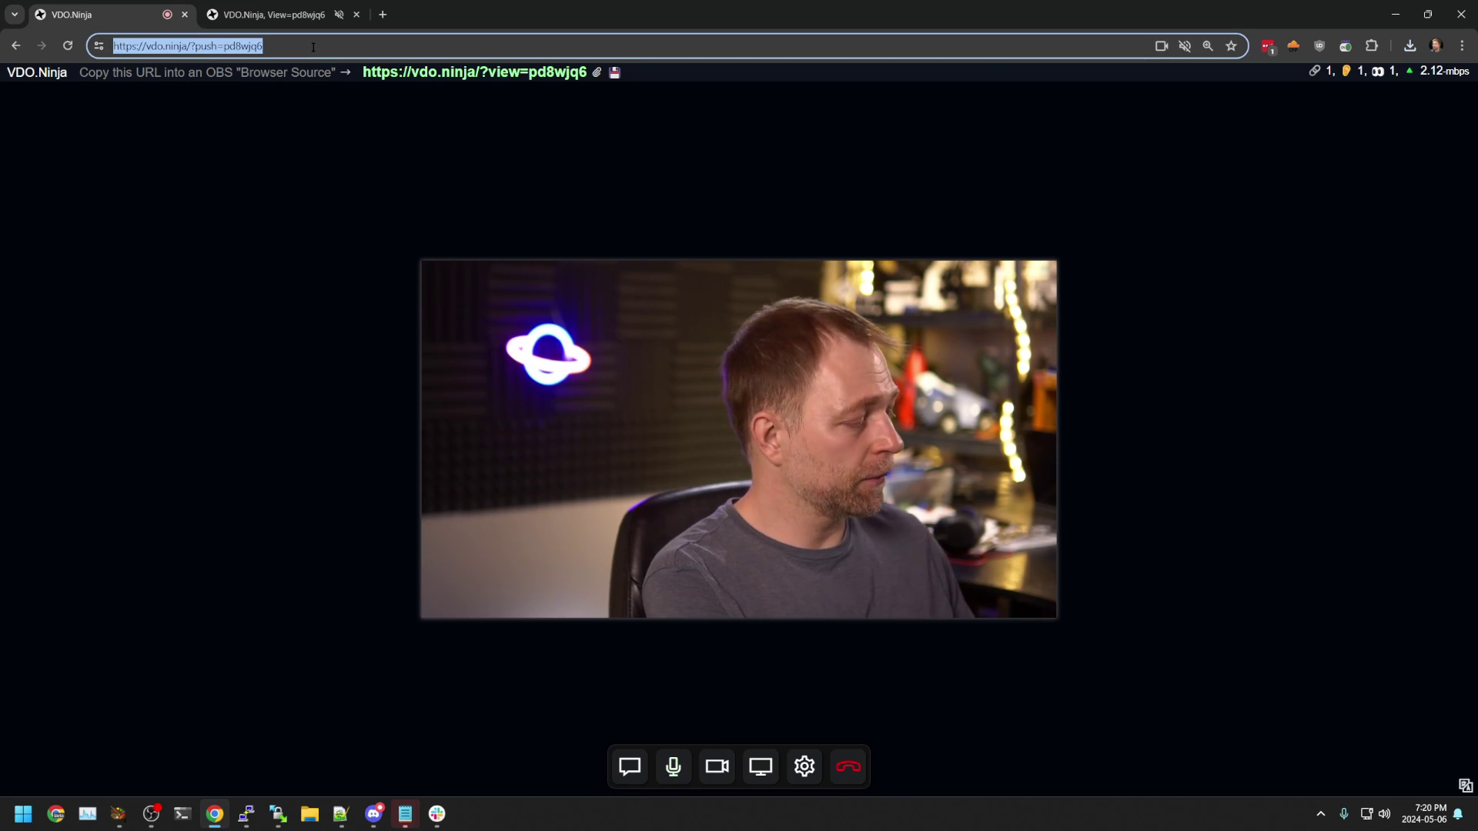
key(End)
text(&rec)
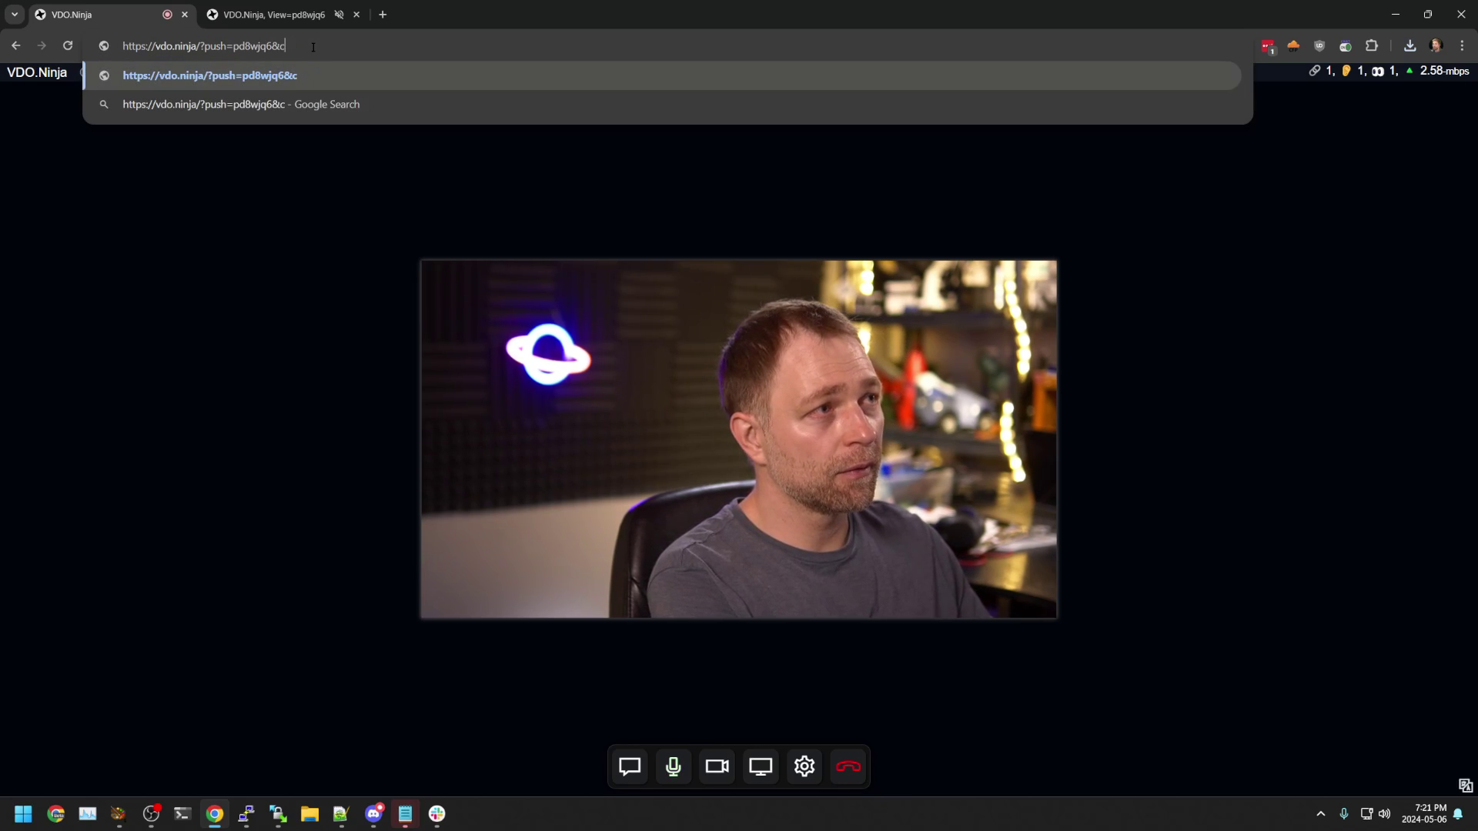
text(ord)
key(Return)
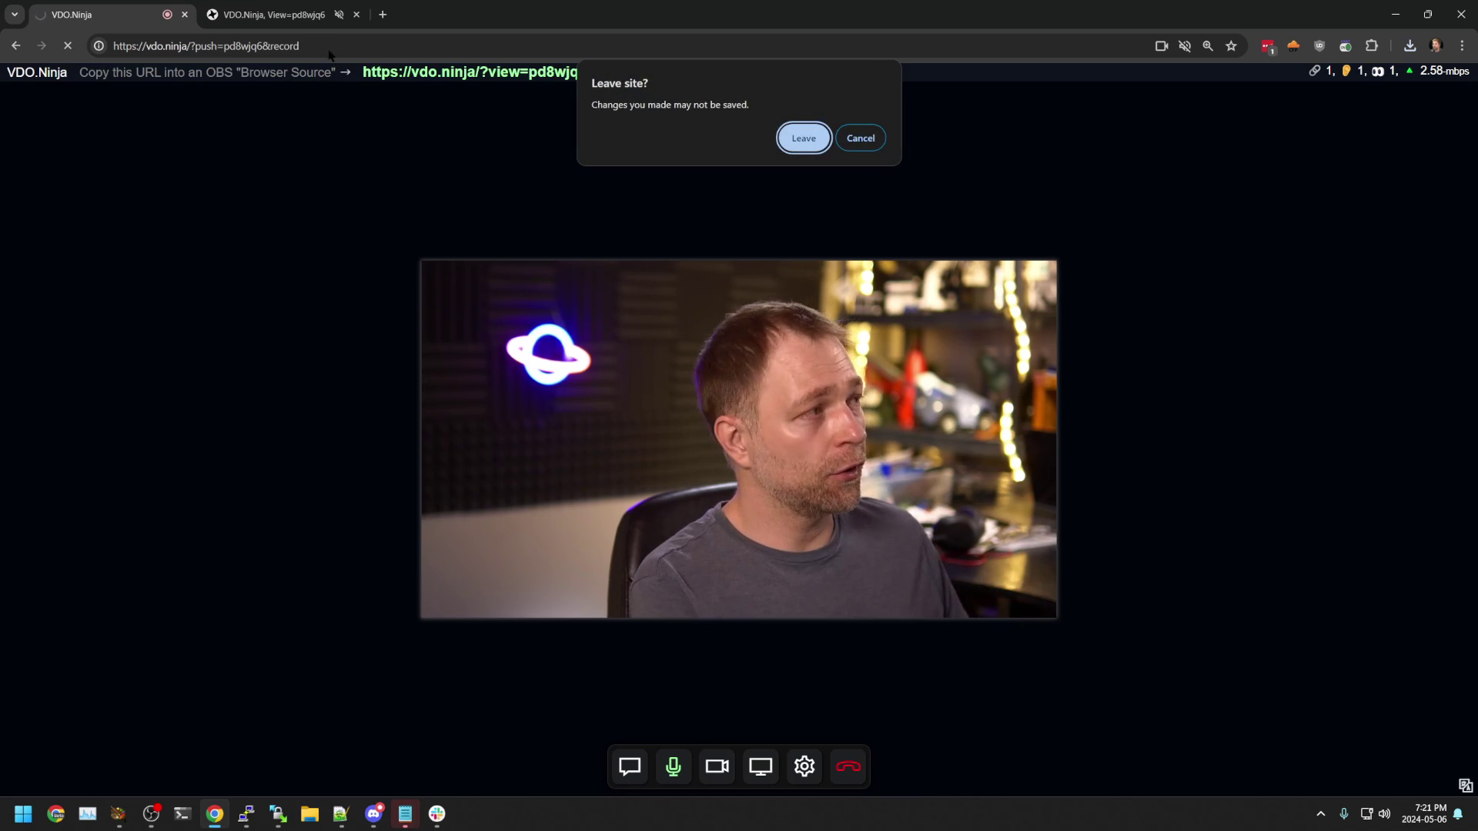
- Share the camera again and save a short recorded clip of the outgoing stream
click(813, 141)
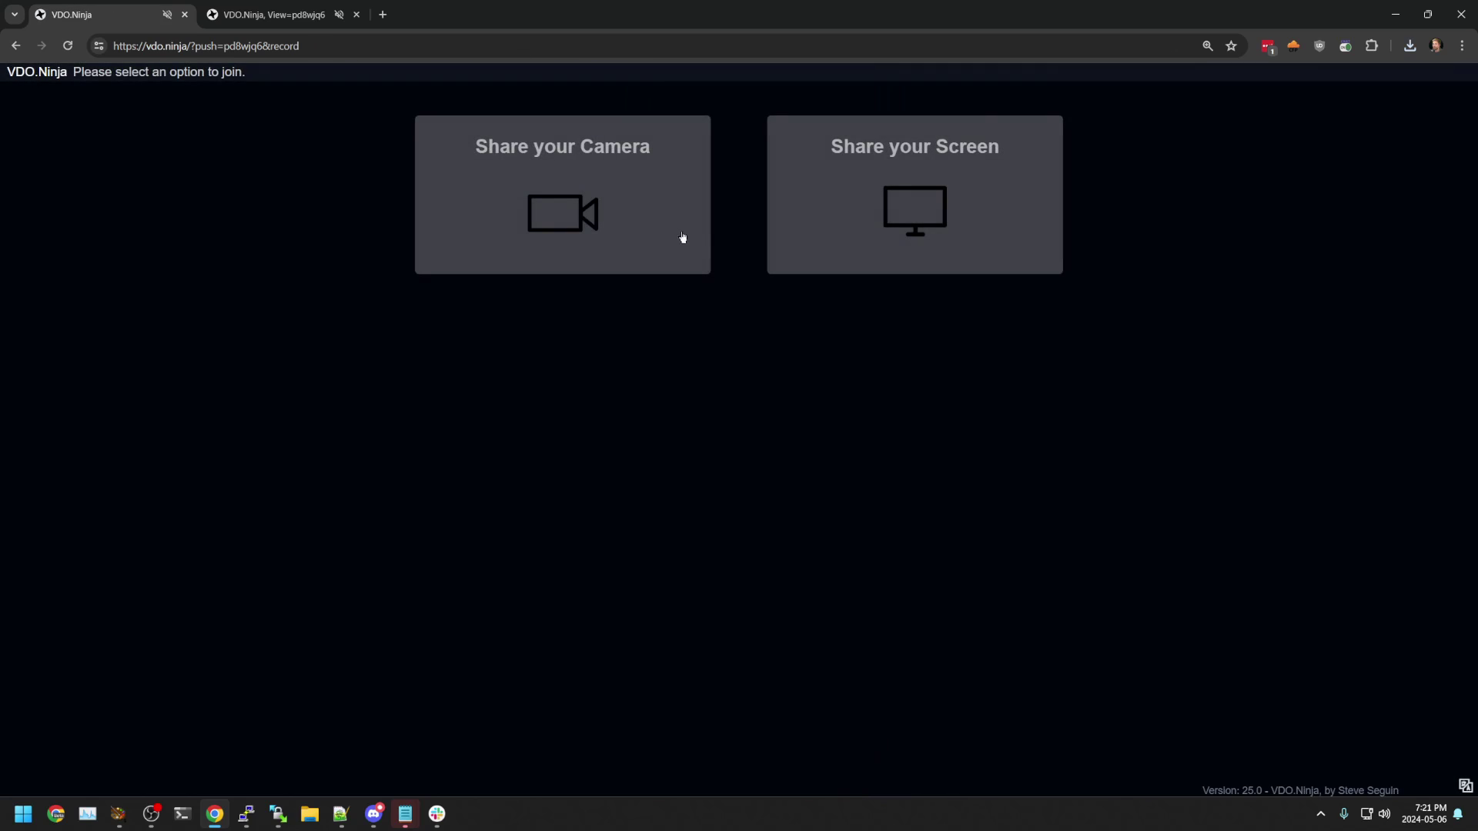
click(679, 238)
click(785, 373)
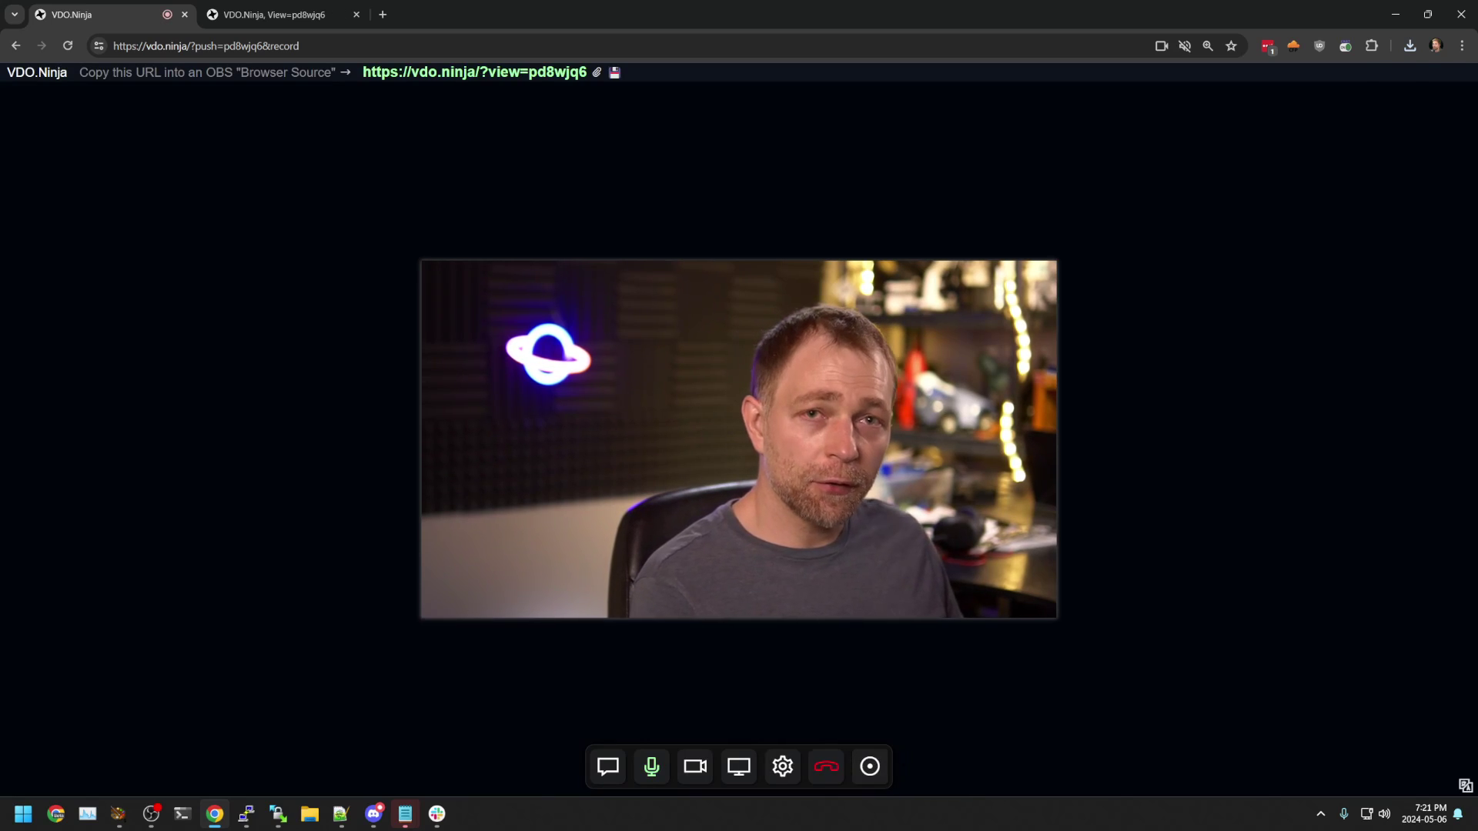
click(870, 767)
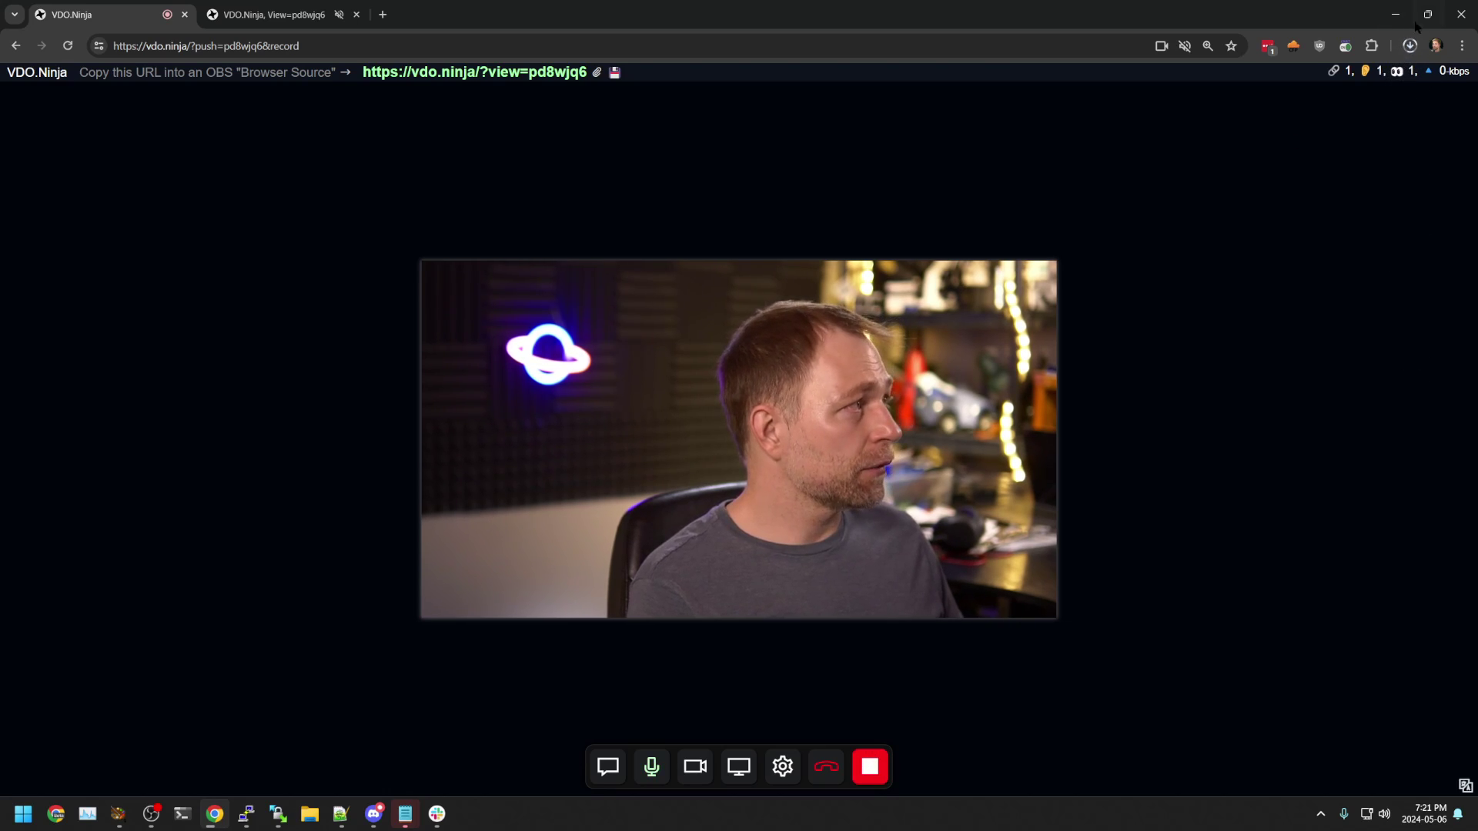
click(870, 765)
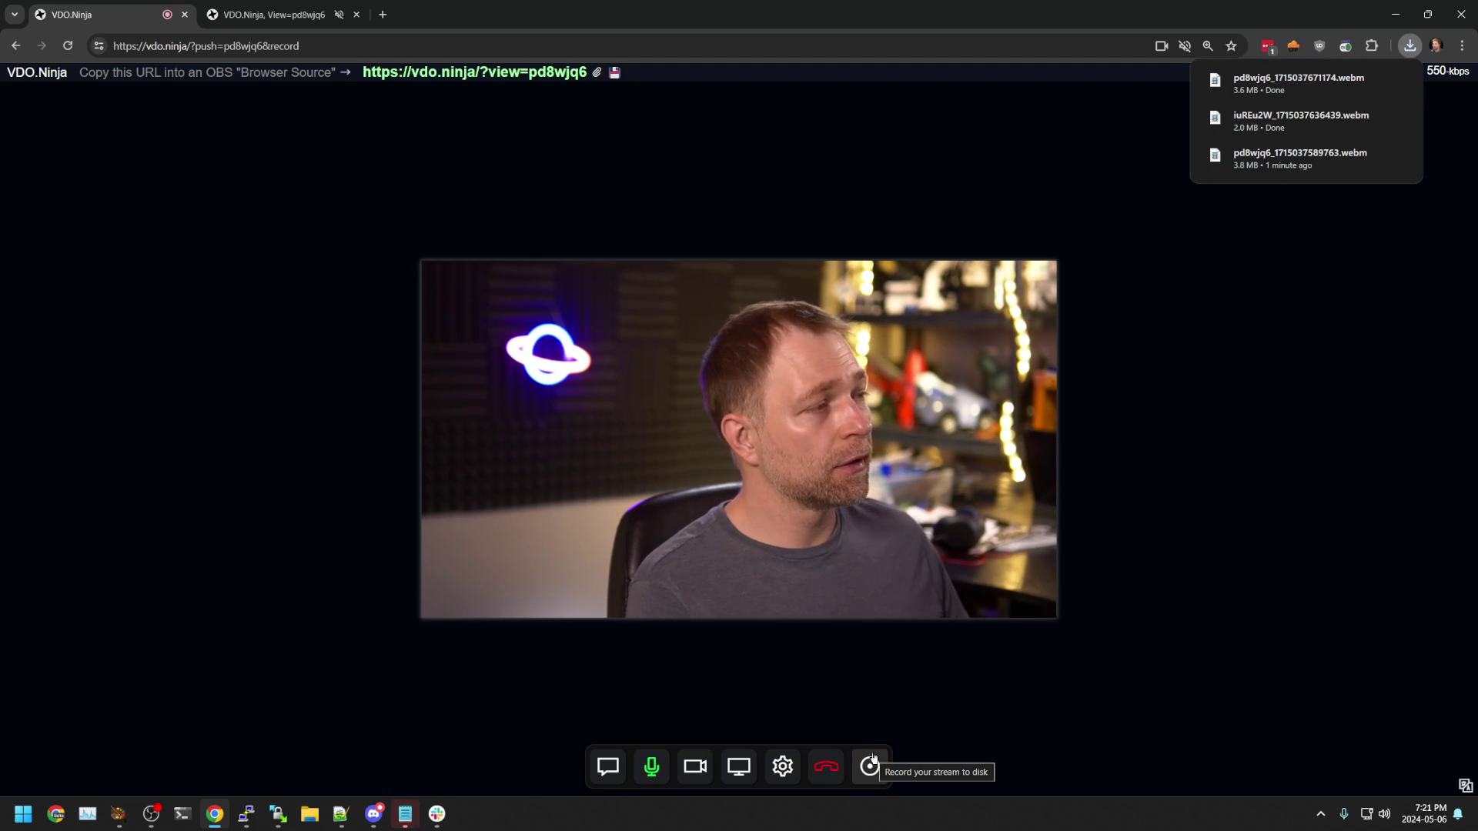
- Check the video options on both the streaming tab and the viewer tab
right_click(779, 396)
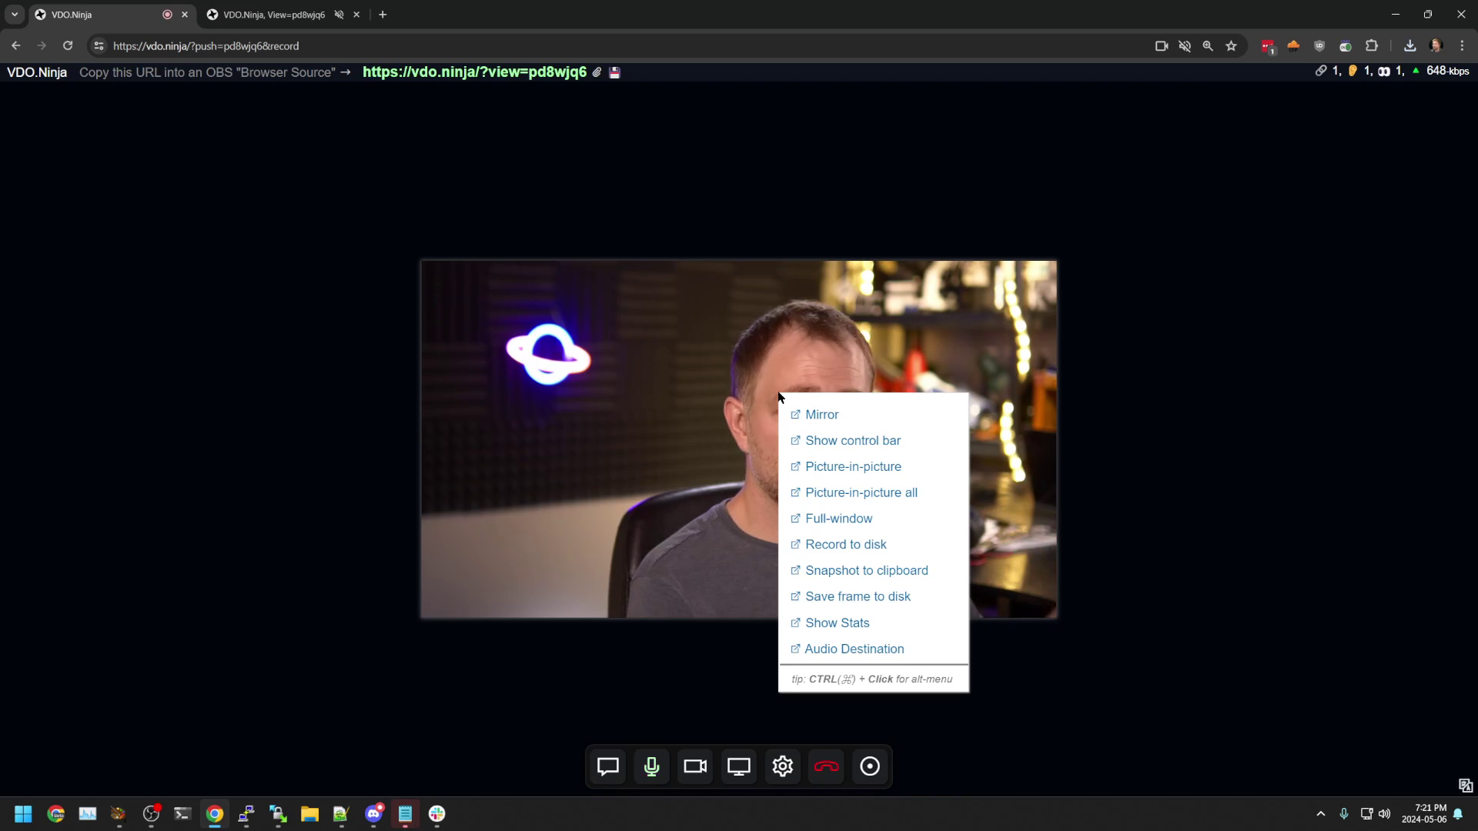
click(778, 397)
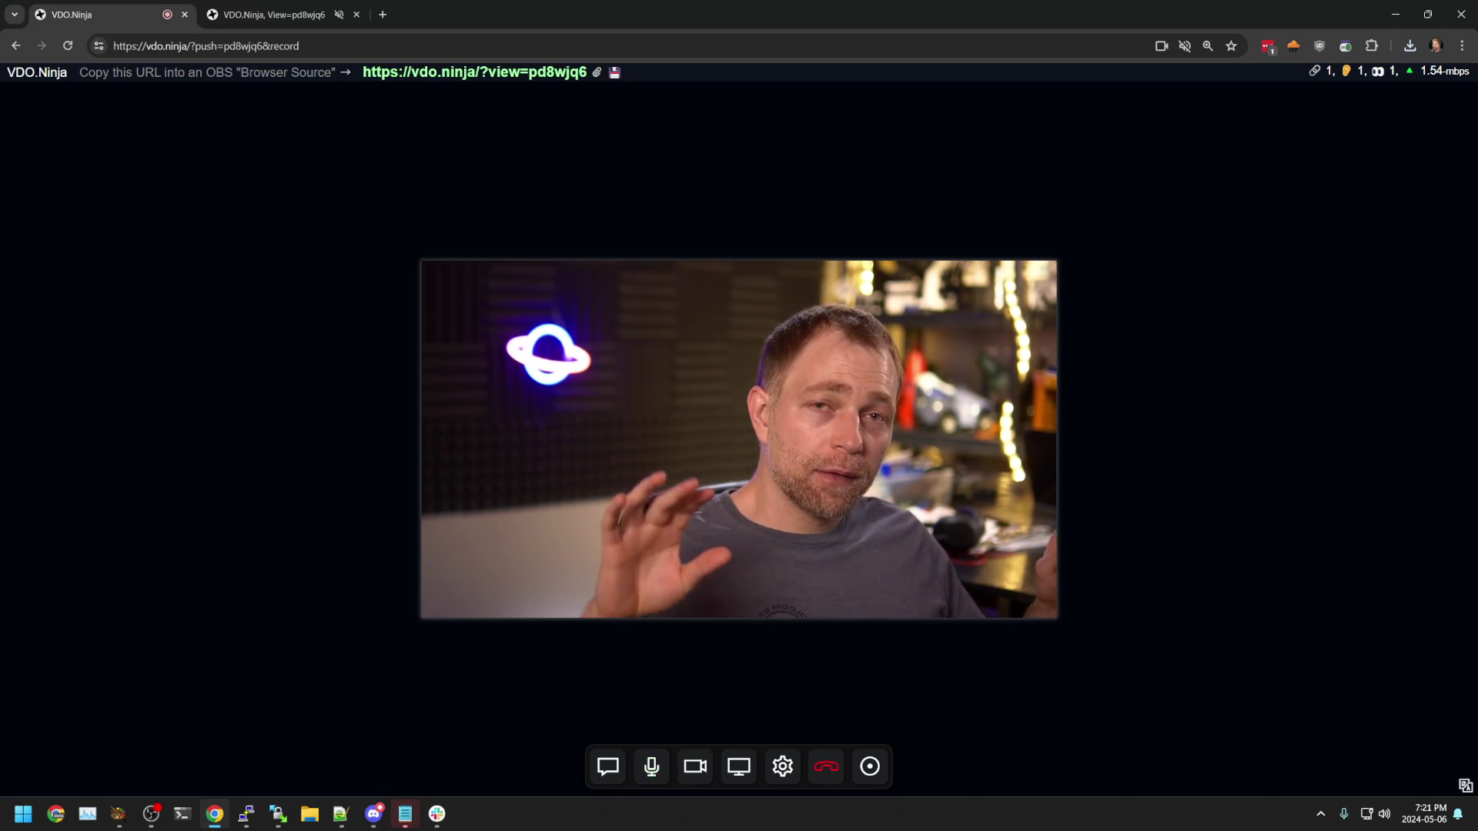
click(269, 14)
right_click(664, 228)
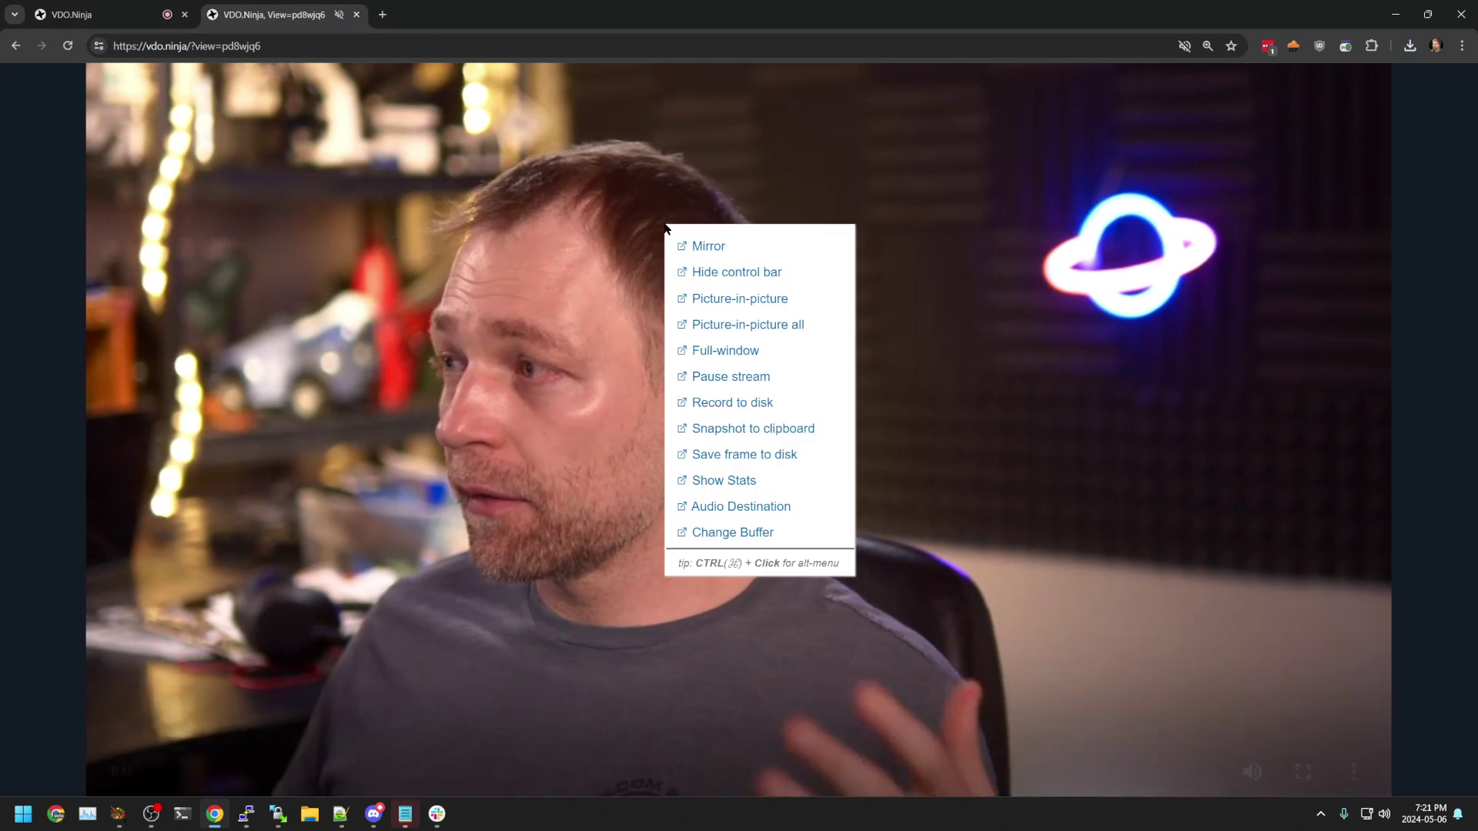
click(744, 391)
click(71, 15)
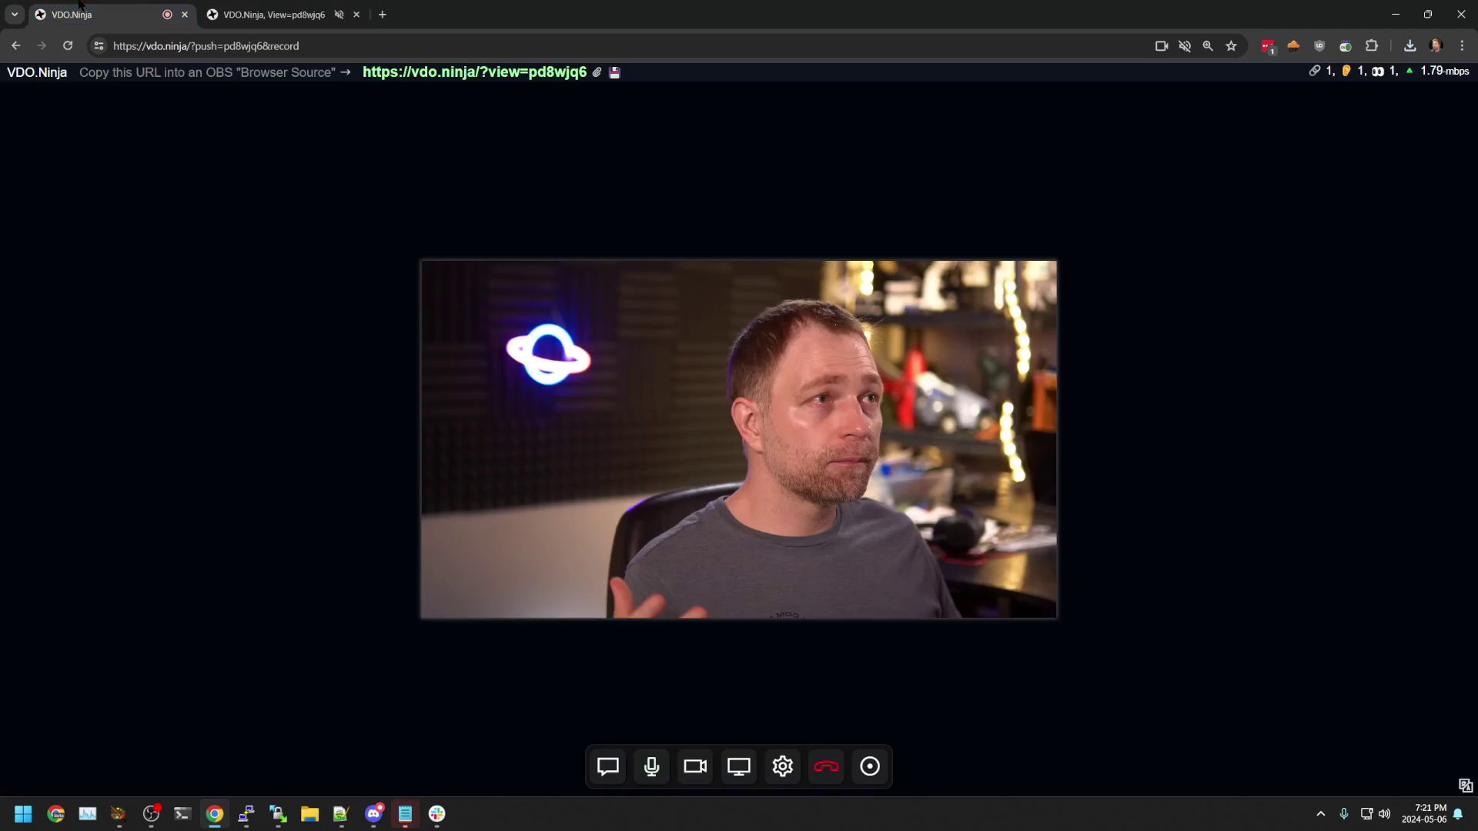
- Record another short clip of the stream, then return to the viewer tab
click(870, 765)
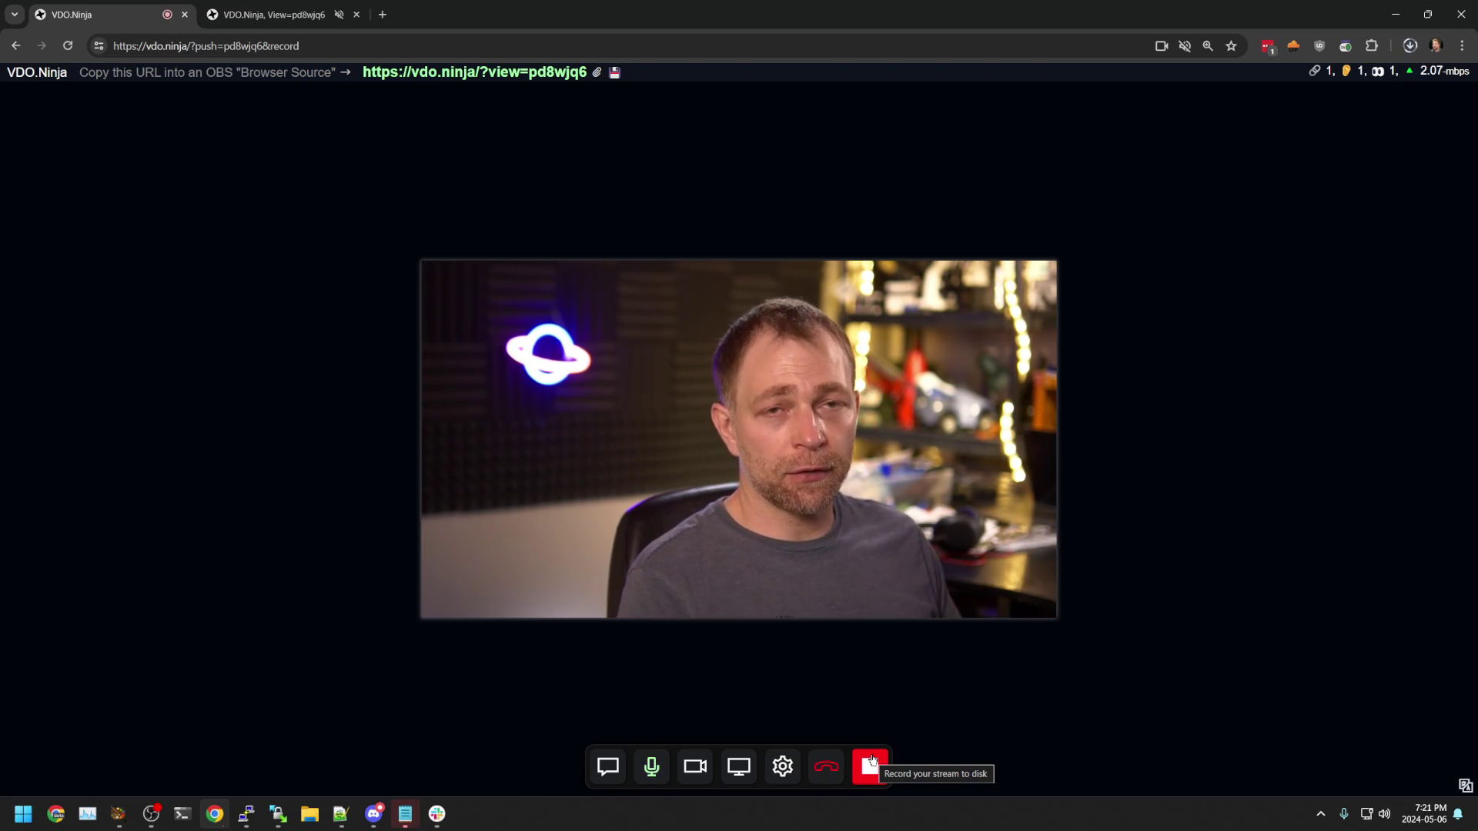
click(870, 765)
key(ctrl+Tab)
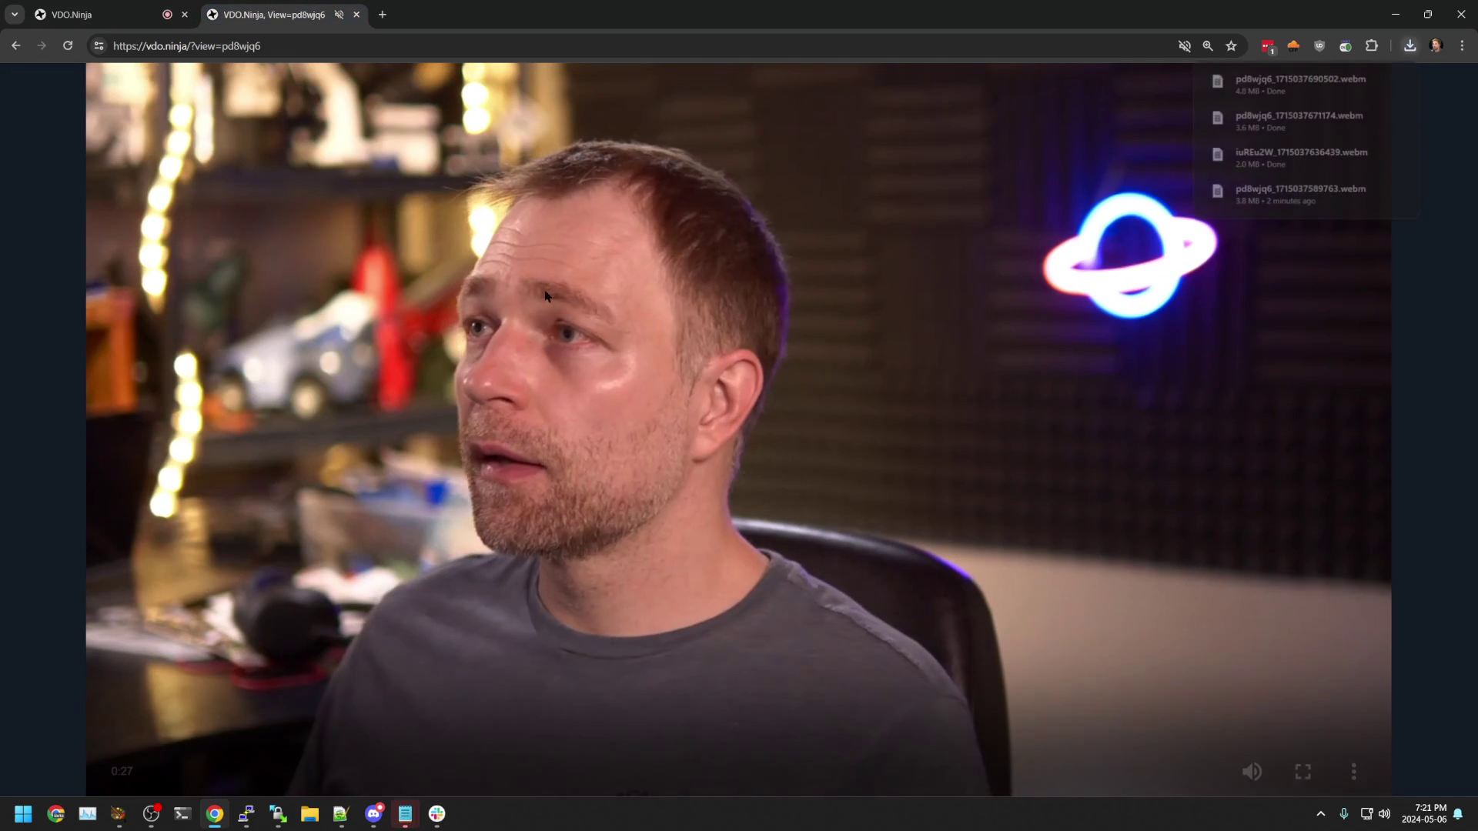
right_click(539, 304)
click(656, 475)
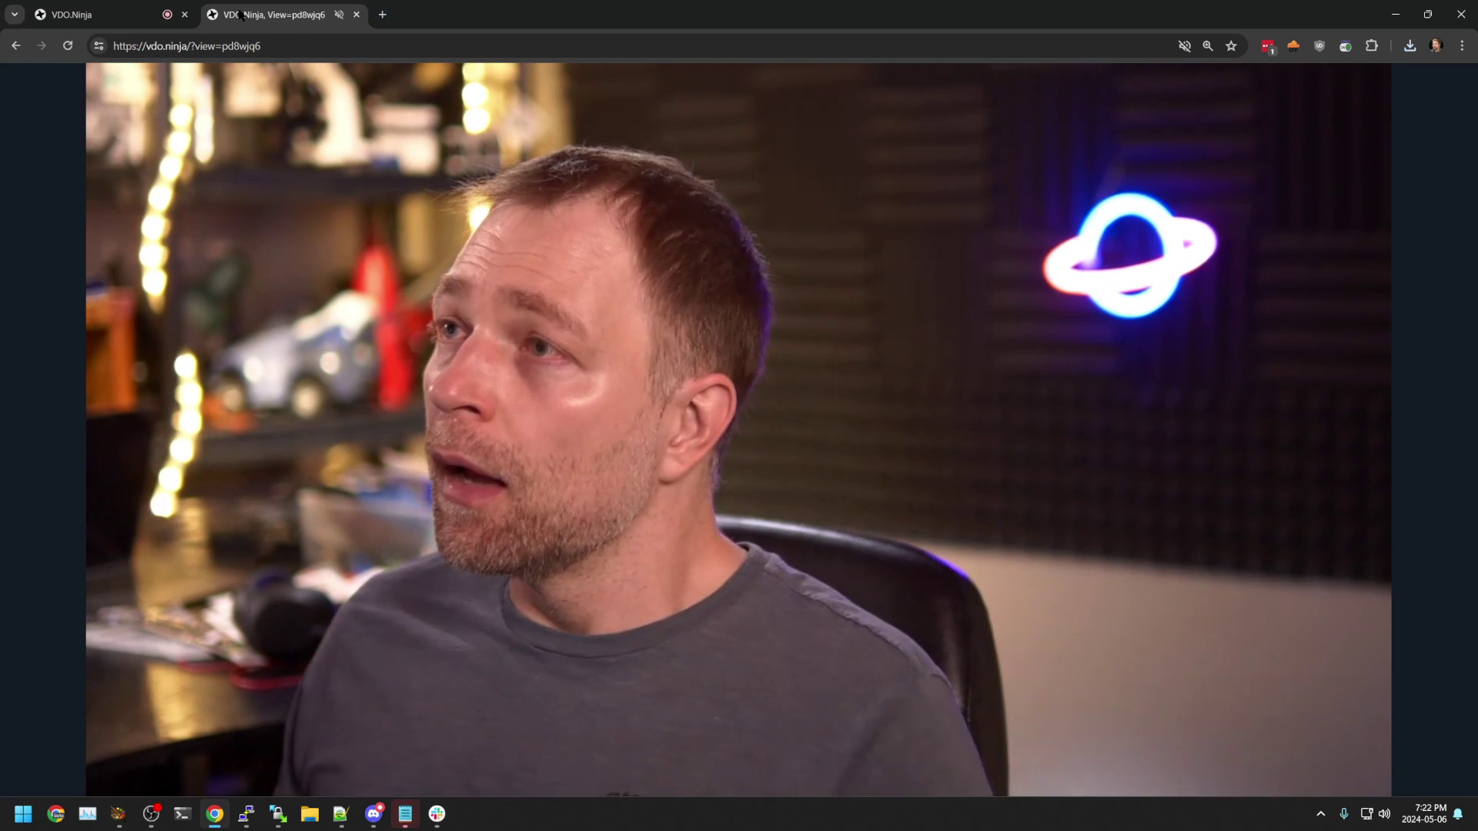
- Strip the push and record parameters from the address and leave for the VDO.Ninja home page
click(92, 15)
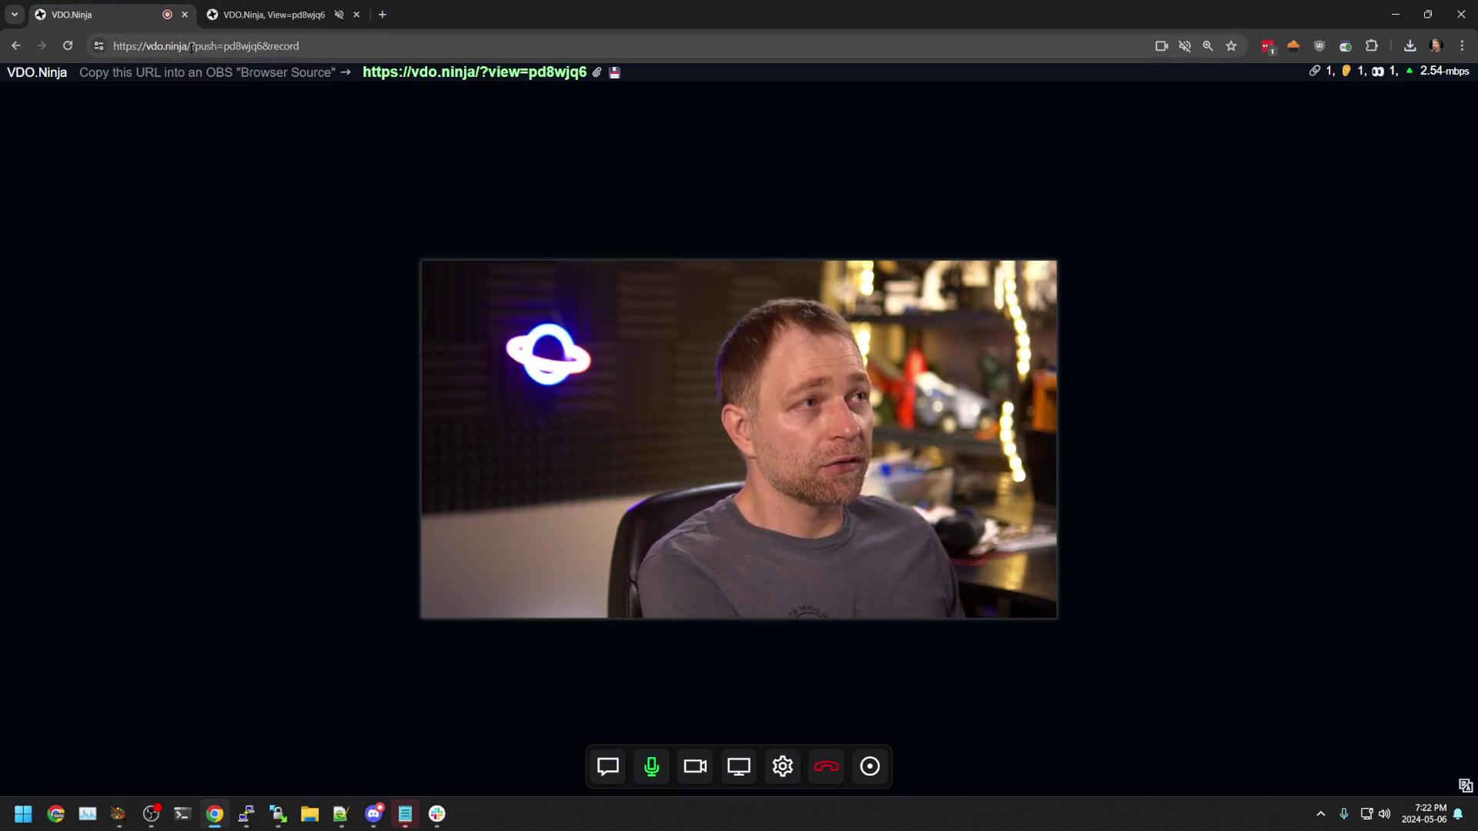
drag(300, 46, 189, 46)
key(BackSpace)
key(Return)
click(822, 142)
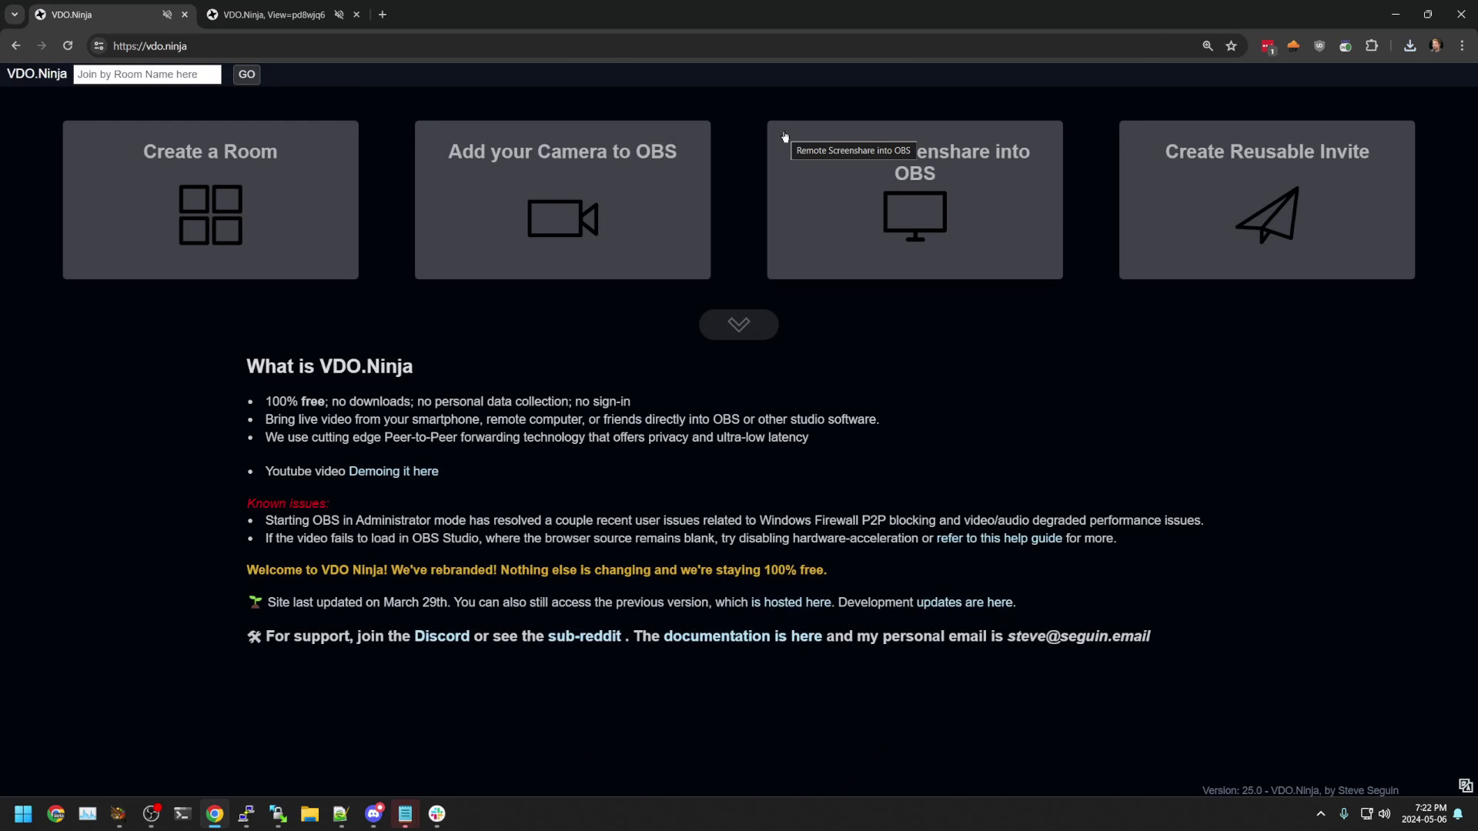
- Create a room with the random name remembercolde and enter its Control Center as director
click(137, 254)
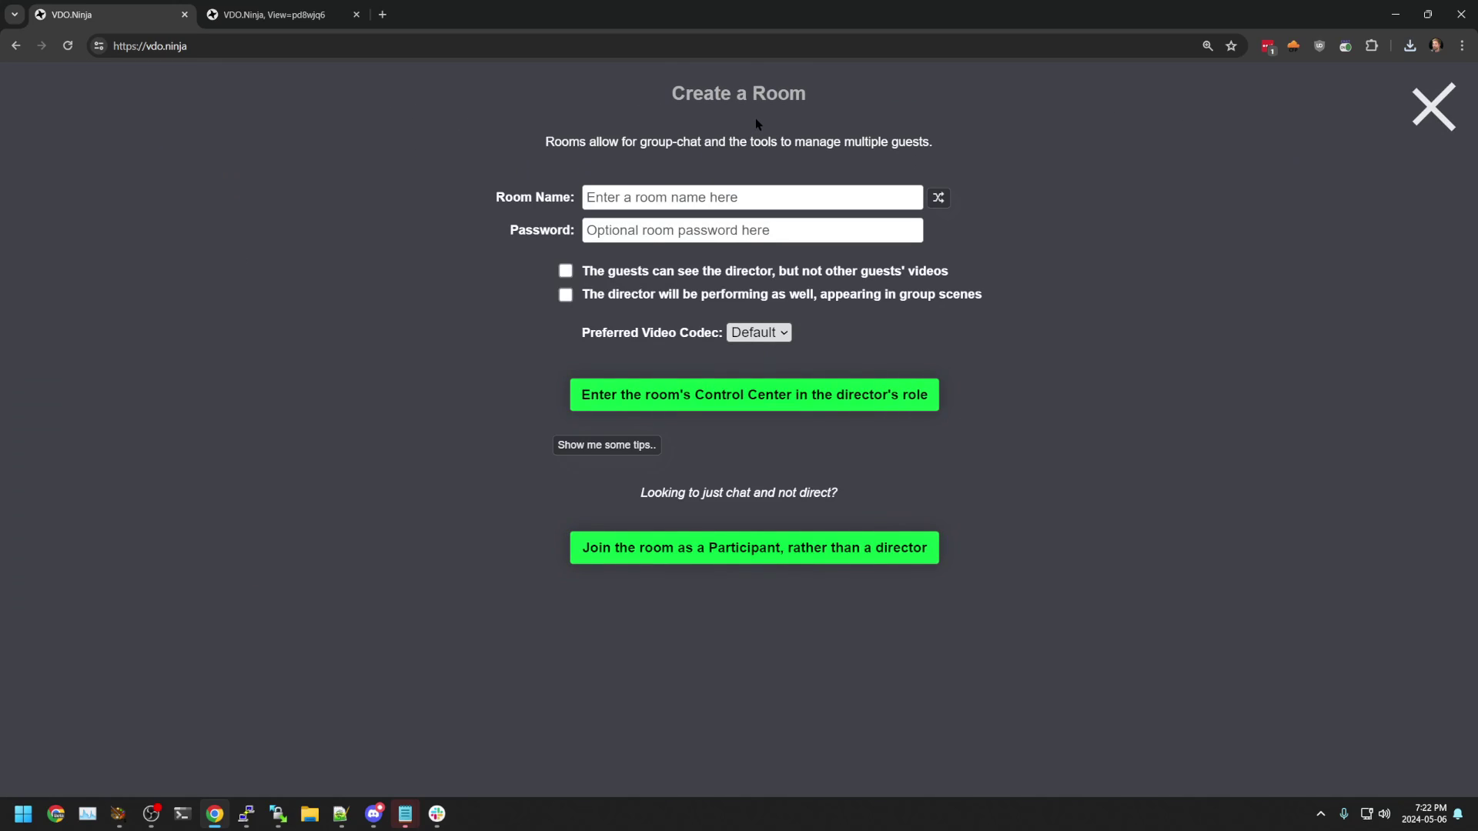
click(938, 202)
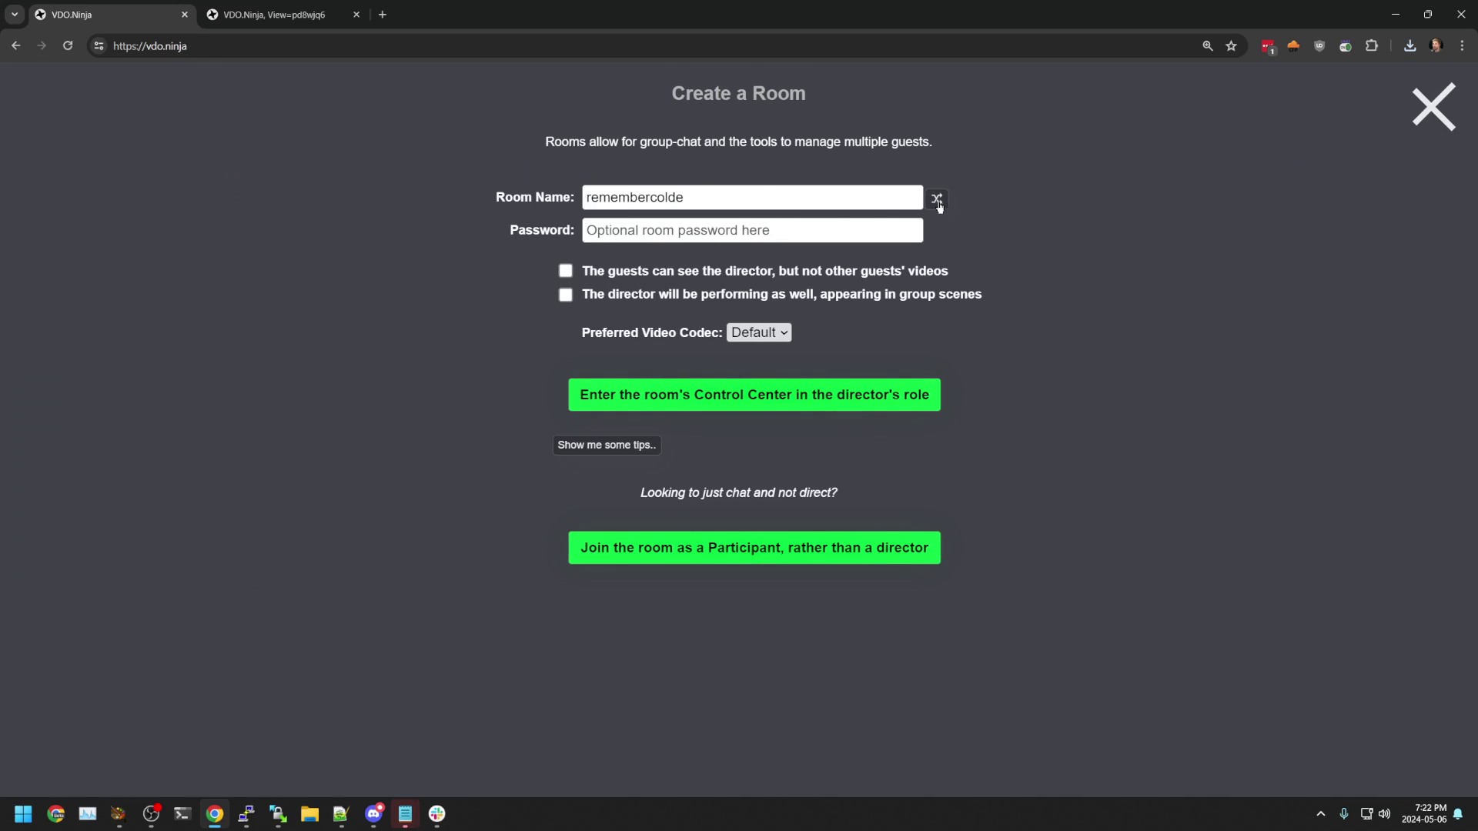
click(698, 395)
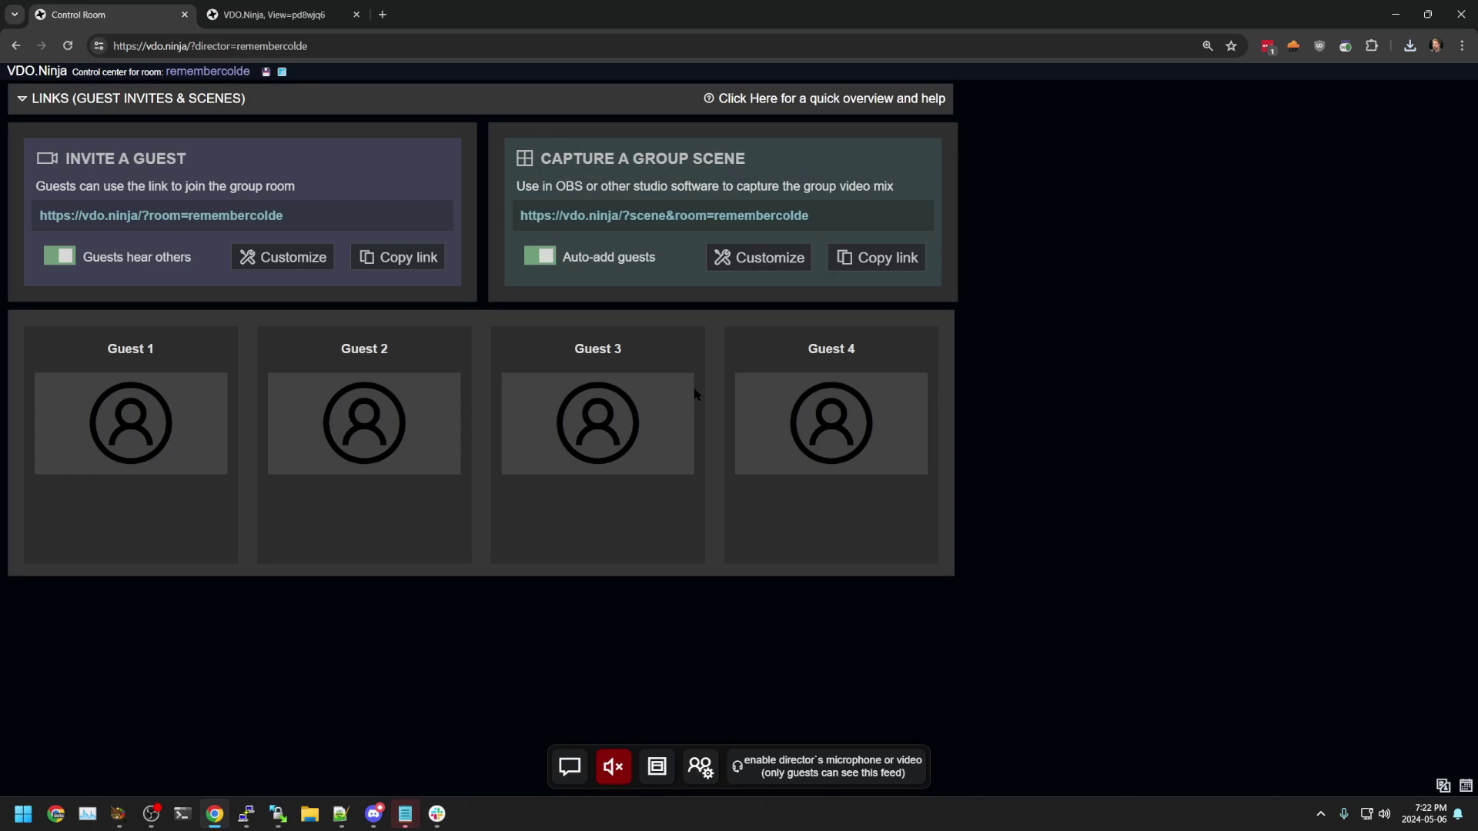
- Join a second guest via the invite link using the Streamlabs Desktop Virtual Webcam source
click(238, 222)
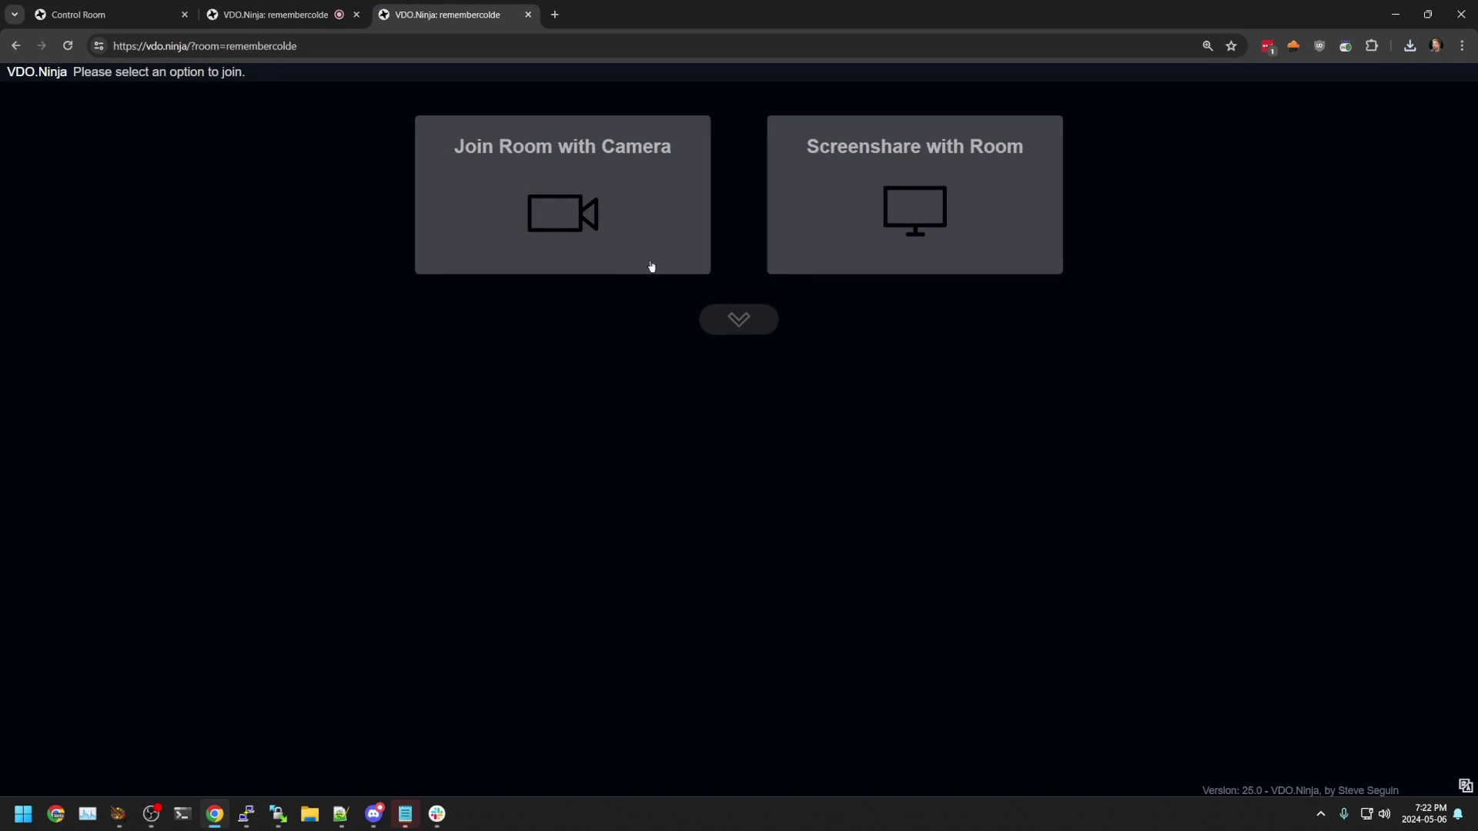
click(635, 258)
click(729, 424)
click(728, 468)
click(731, 372)
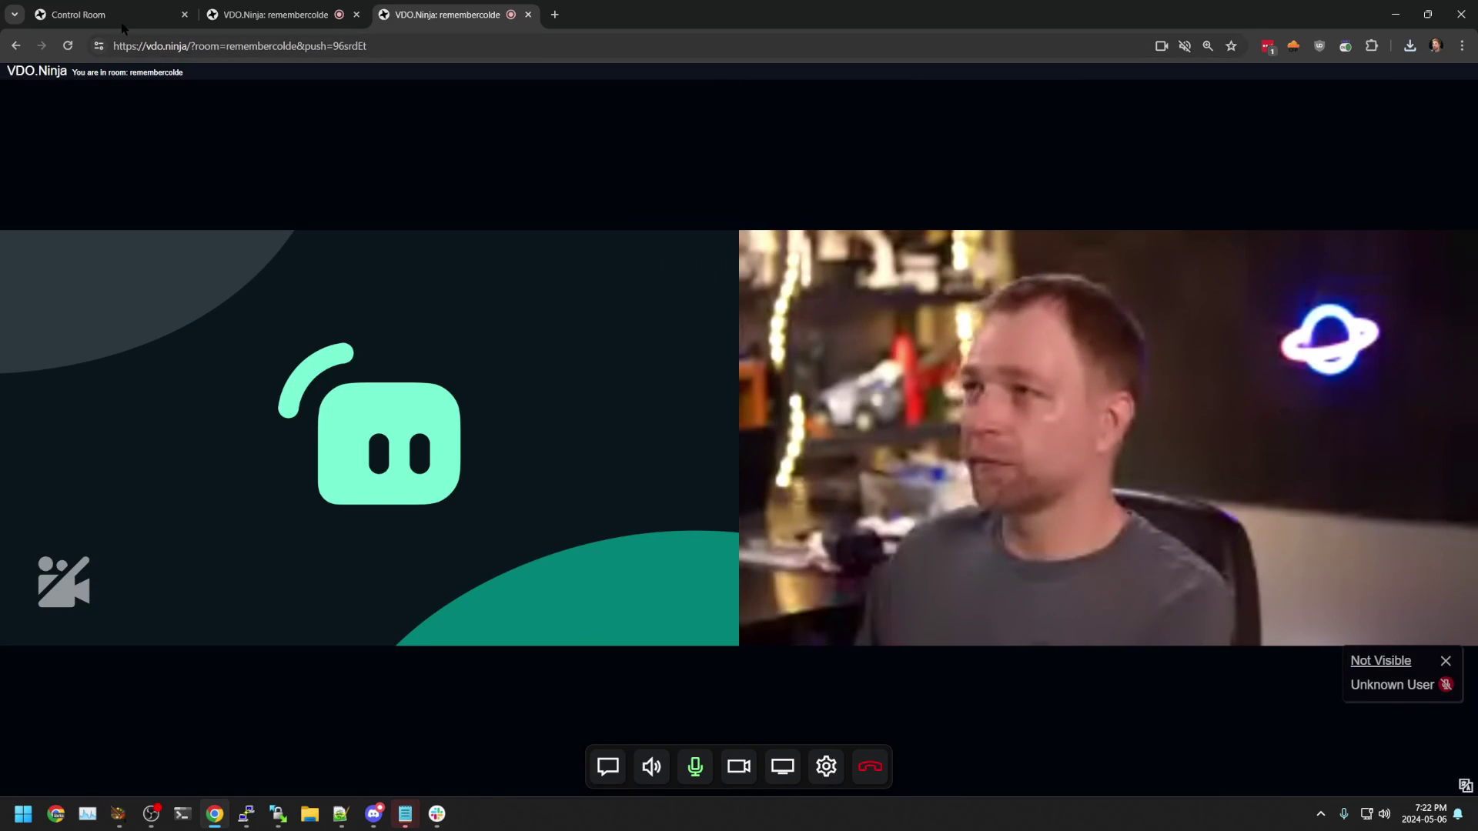
click(78, 15)
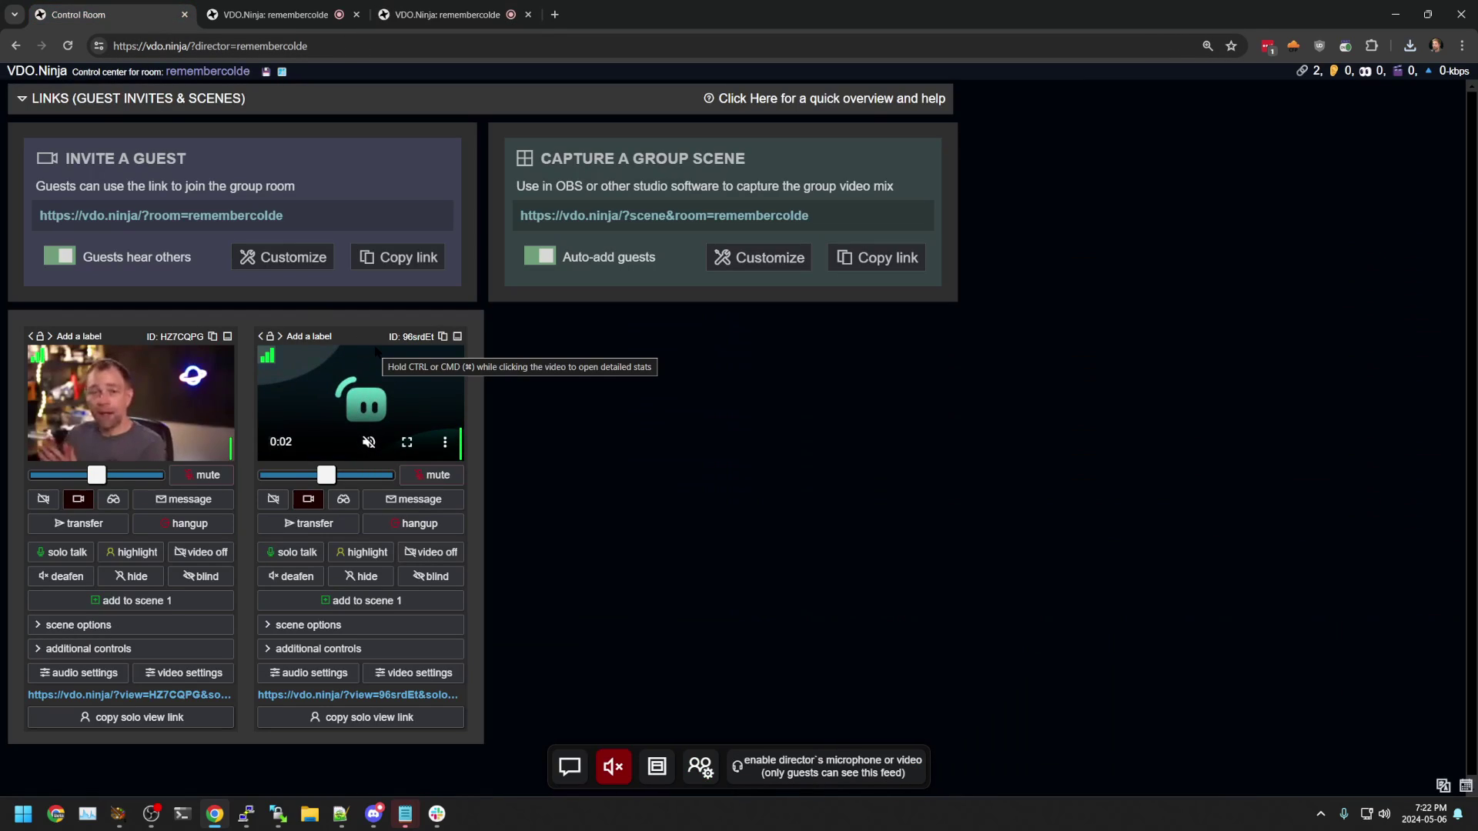
- Toggle the invite customization options and collapse the invite and scene links
click(279, 257)
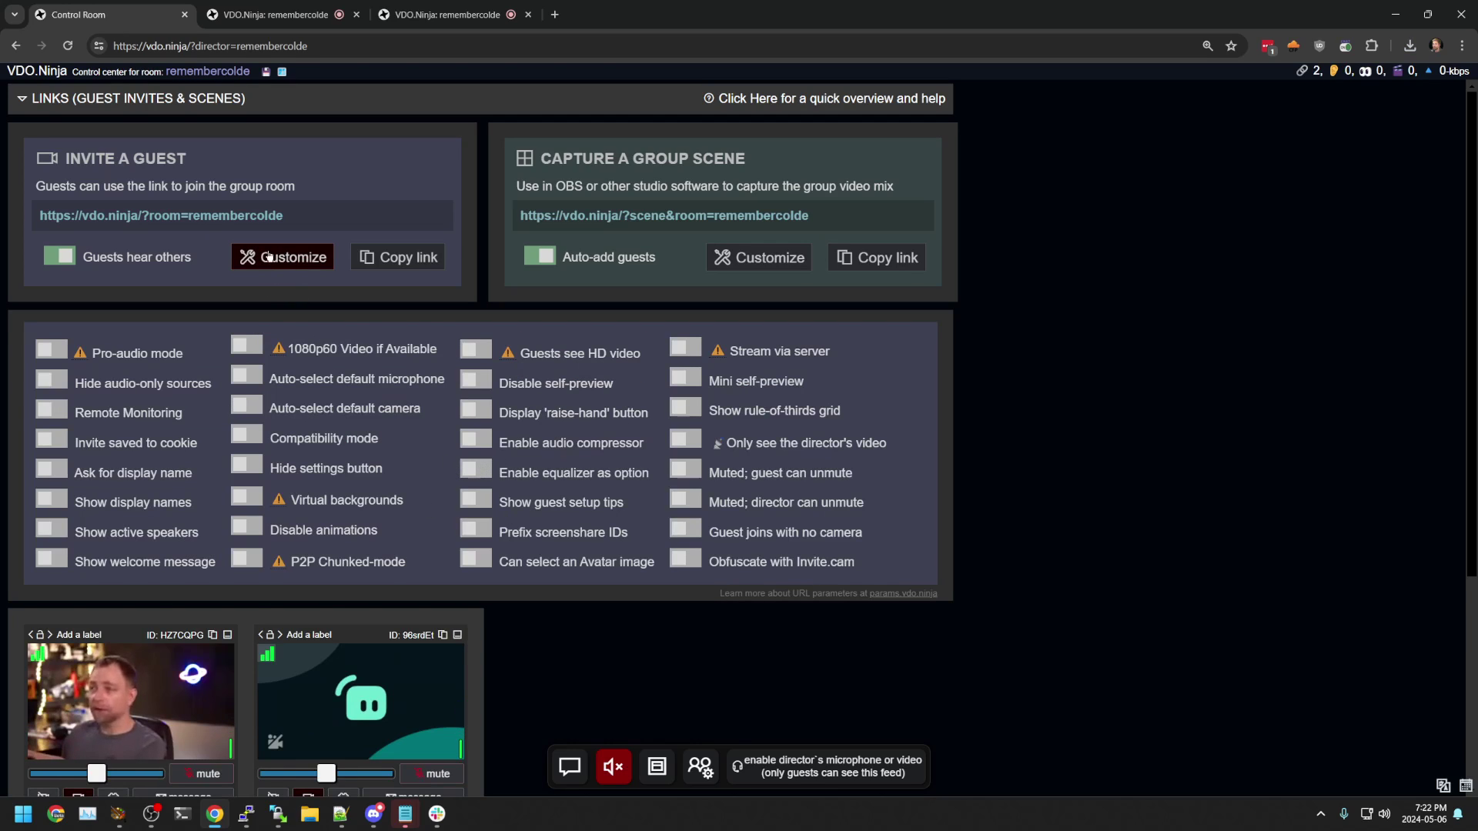
click(271, 256)
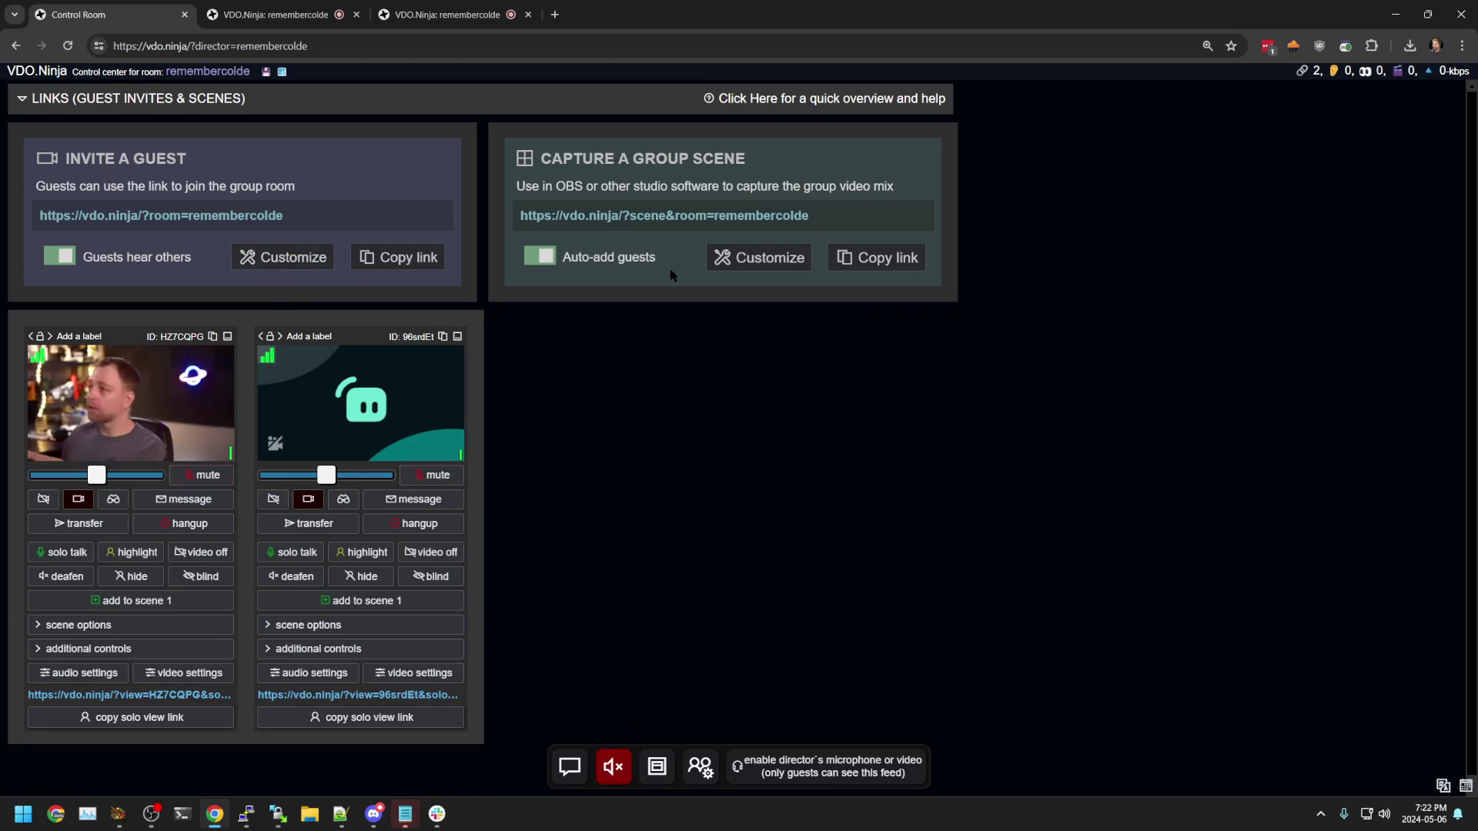
click(46, 98)
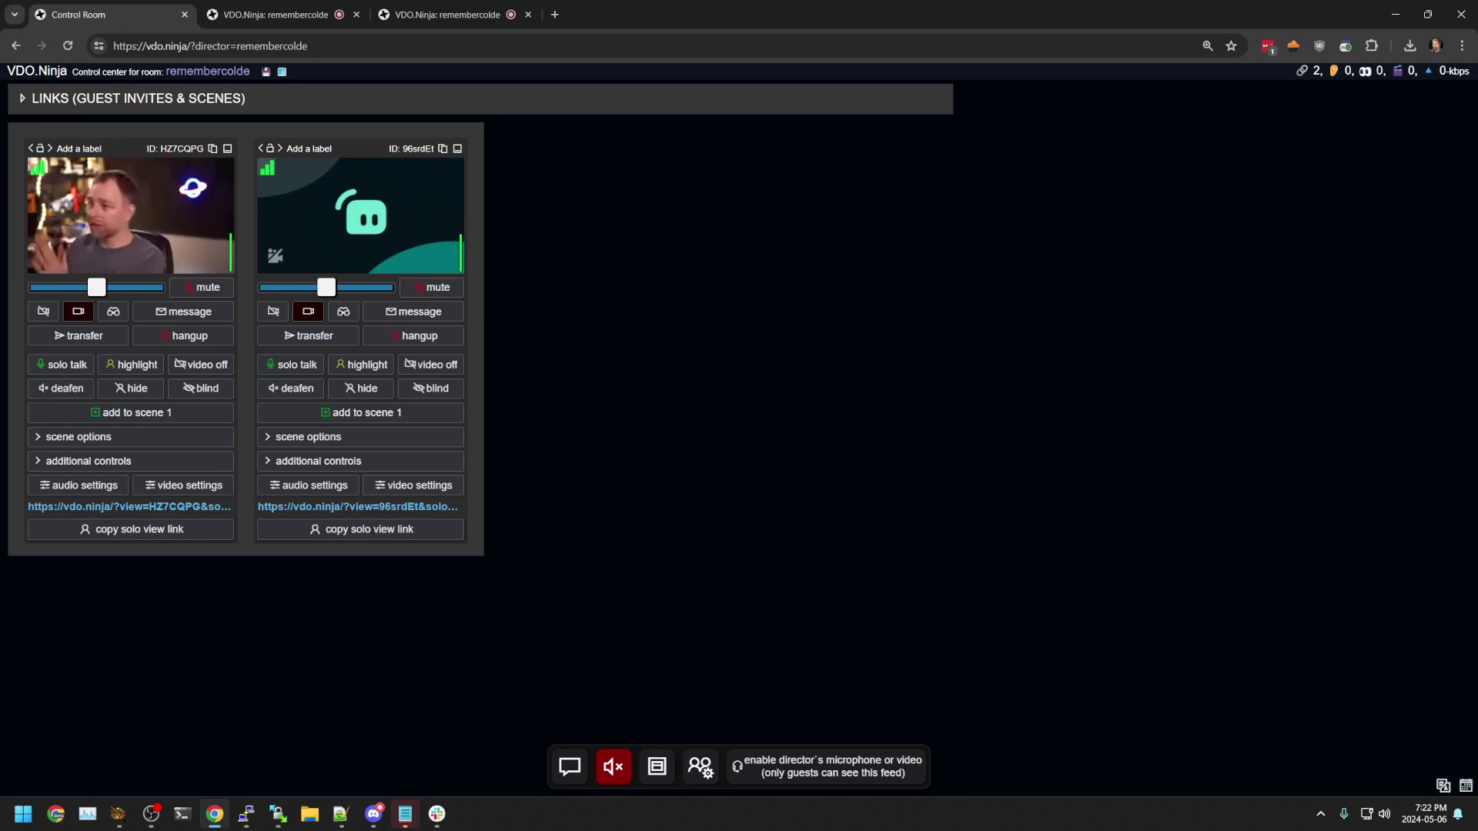
- Enable the director's camera with the microphone muted, and check both guests' views
click(828, 766)
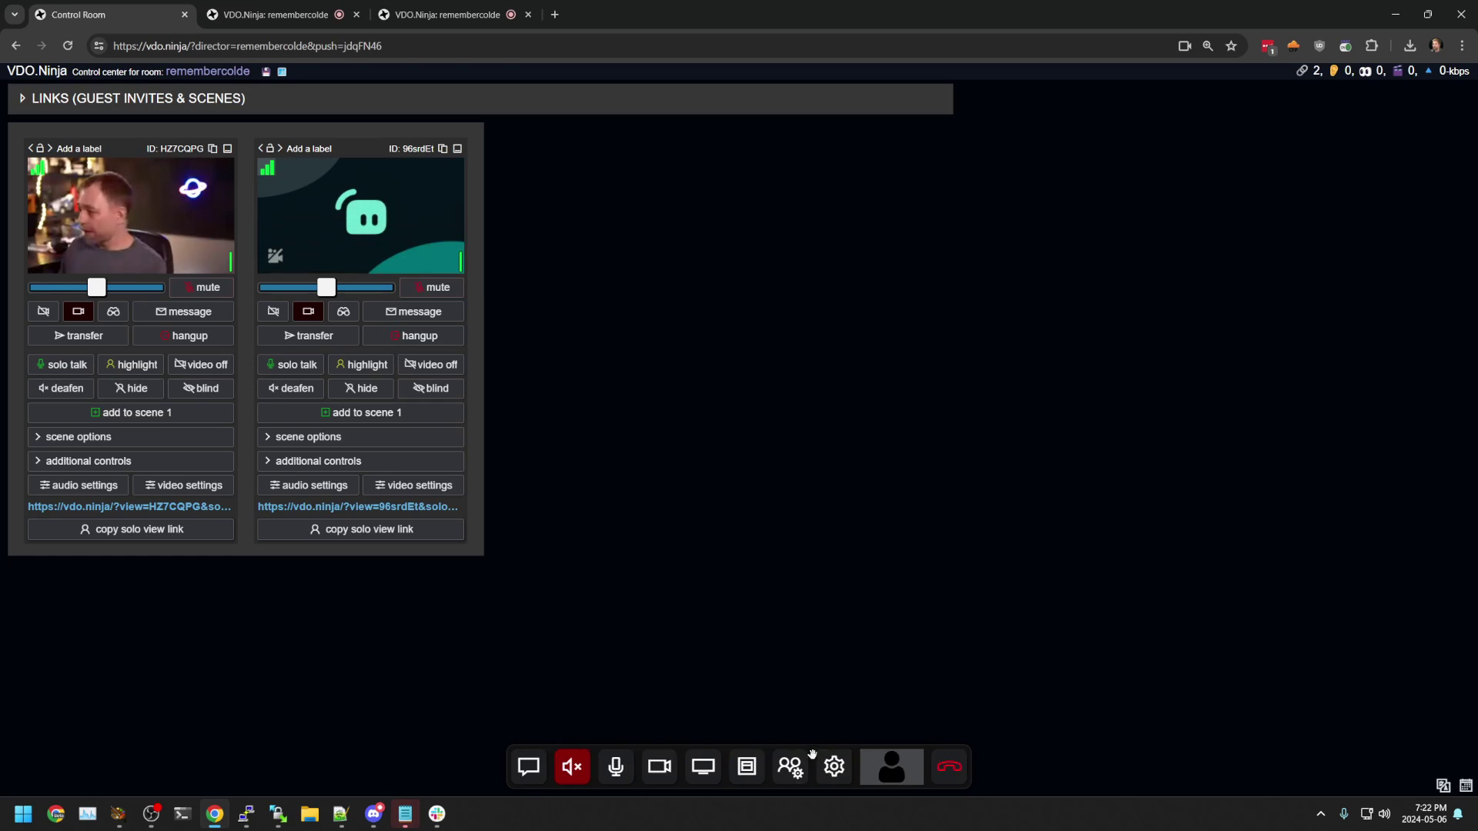
click(625, 782)
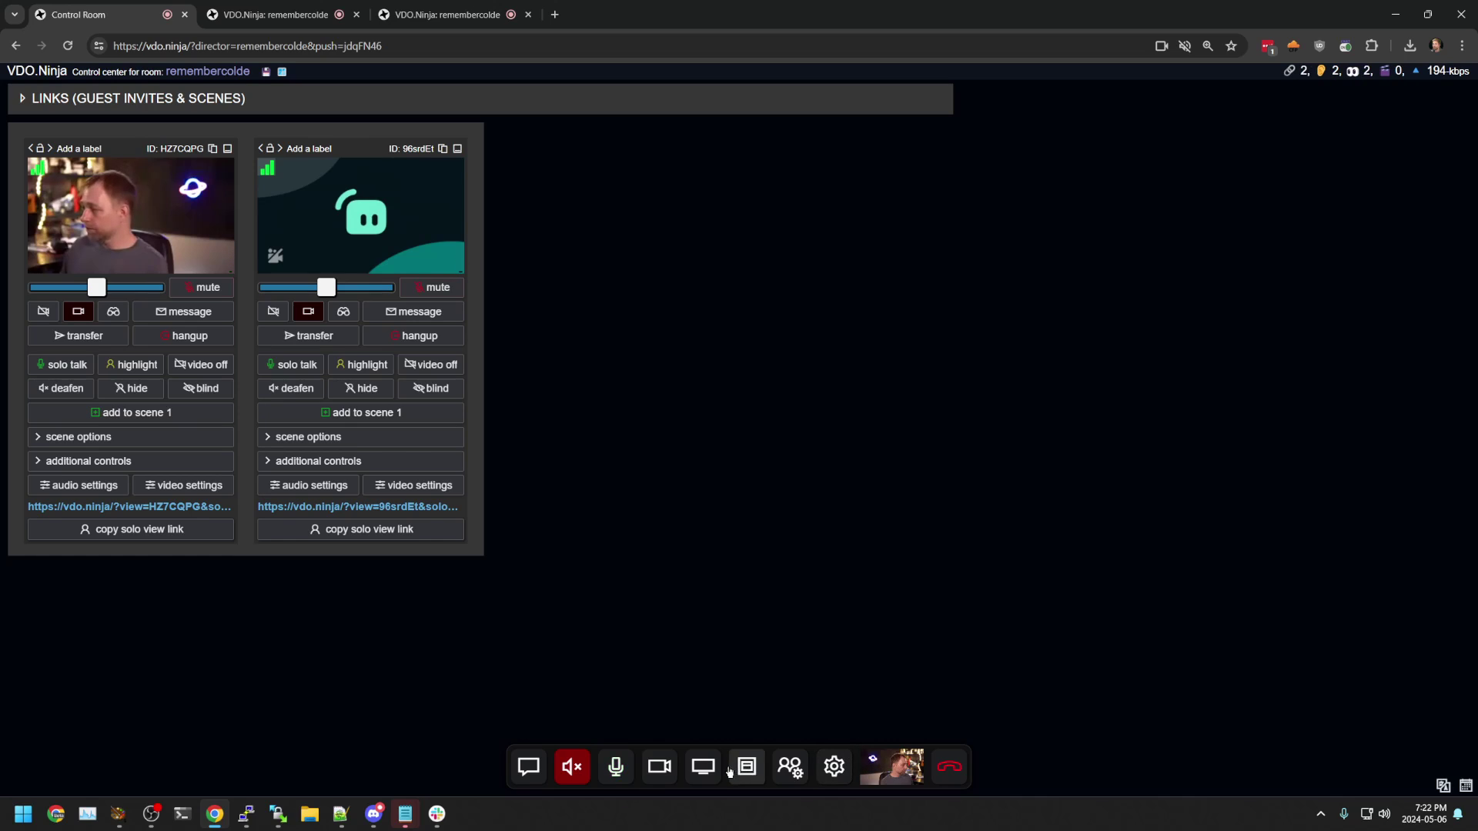
click(276, 15)
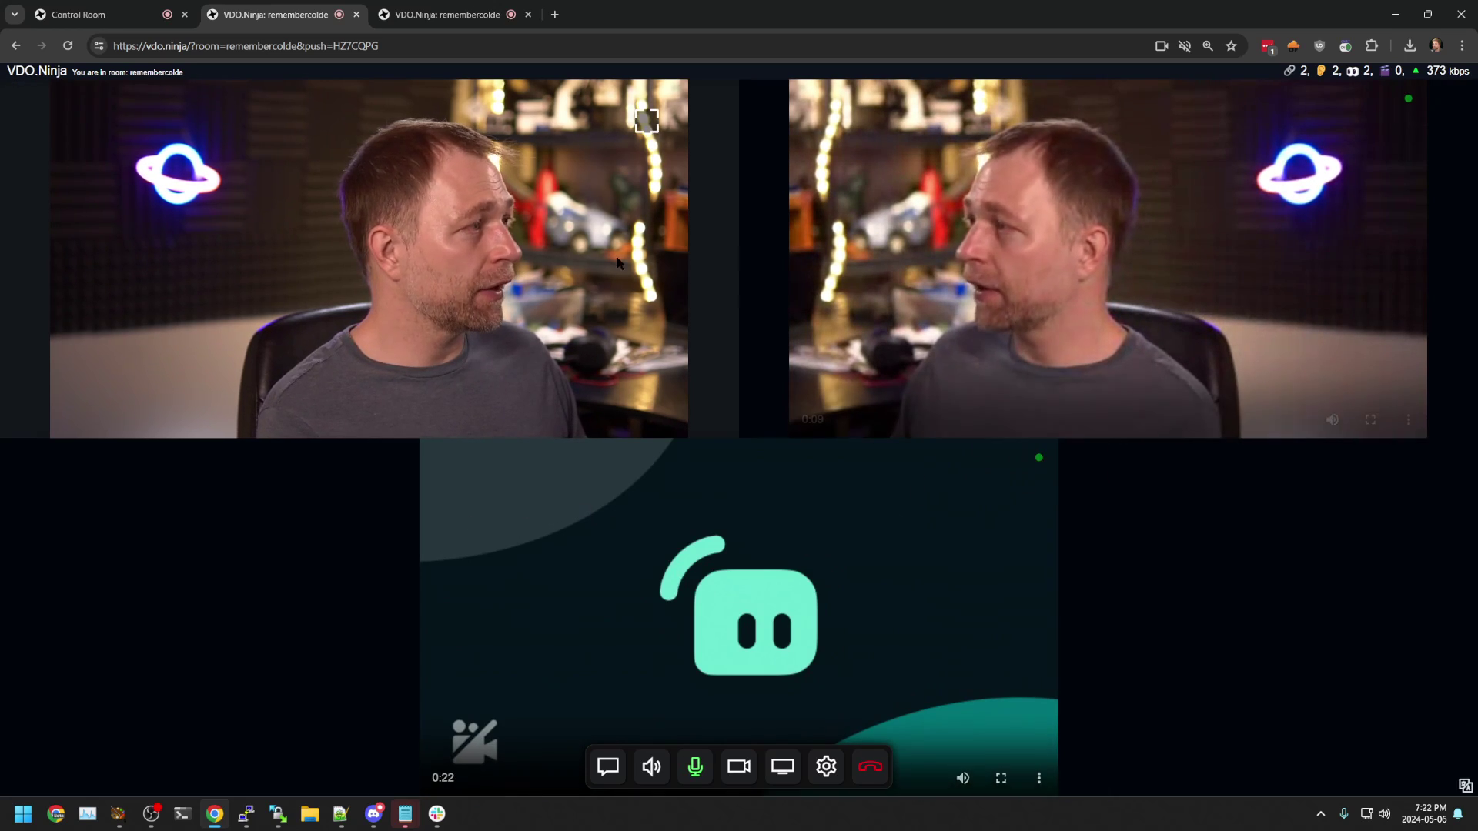
click(431, 14)
key(ctrl+1)
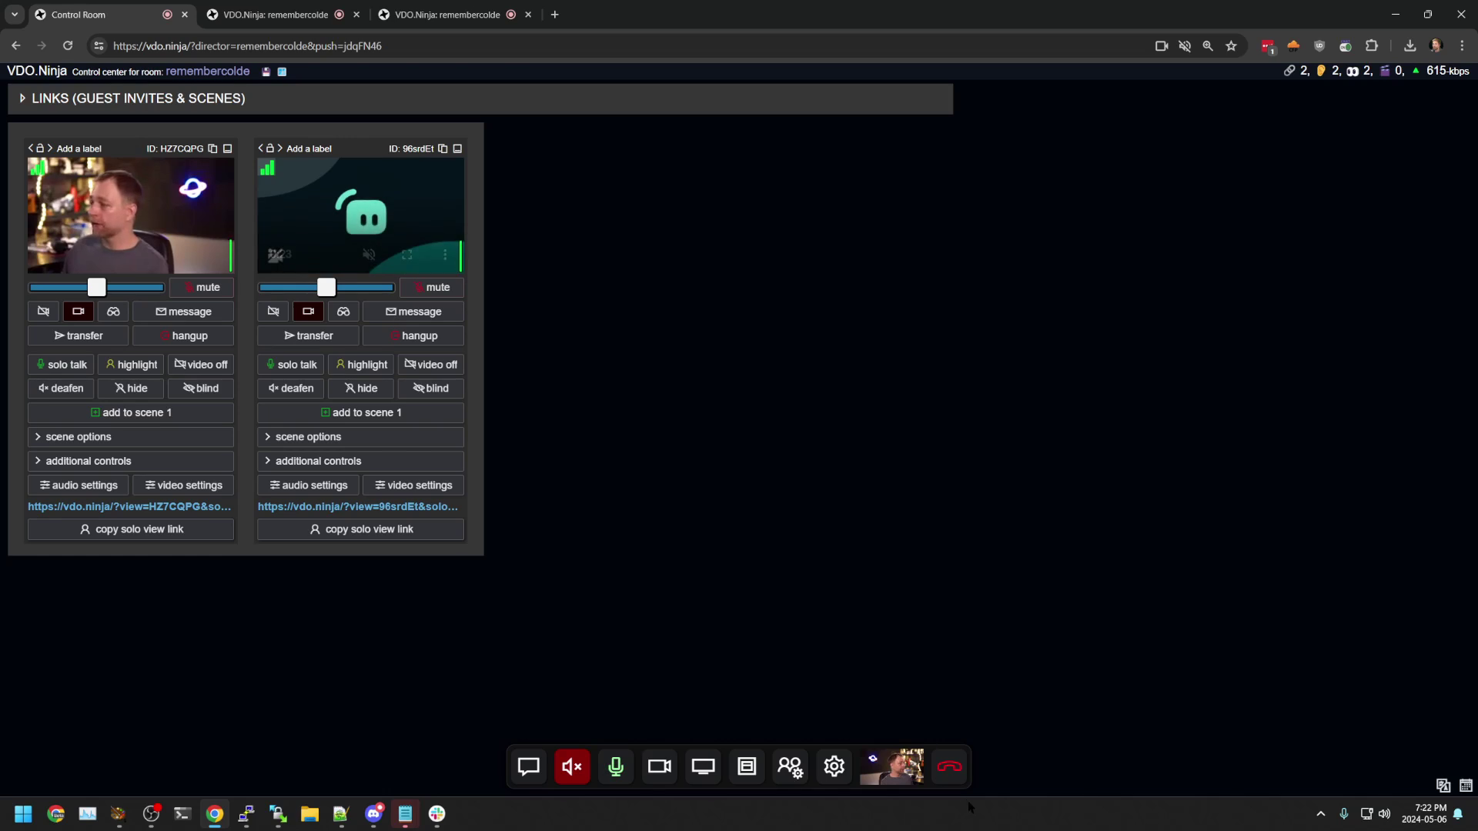
click(833, 767)
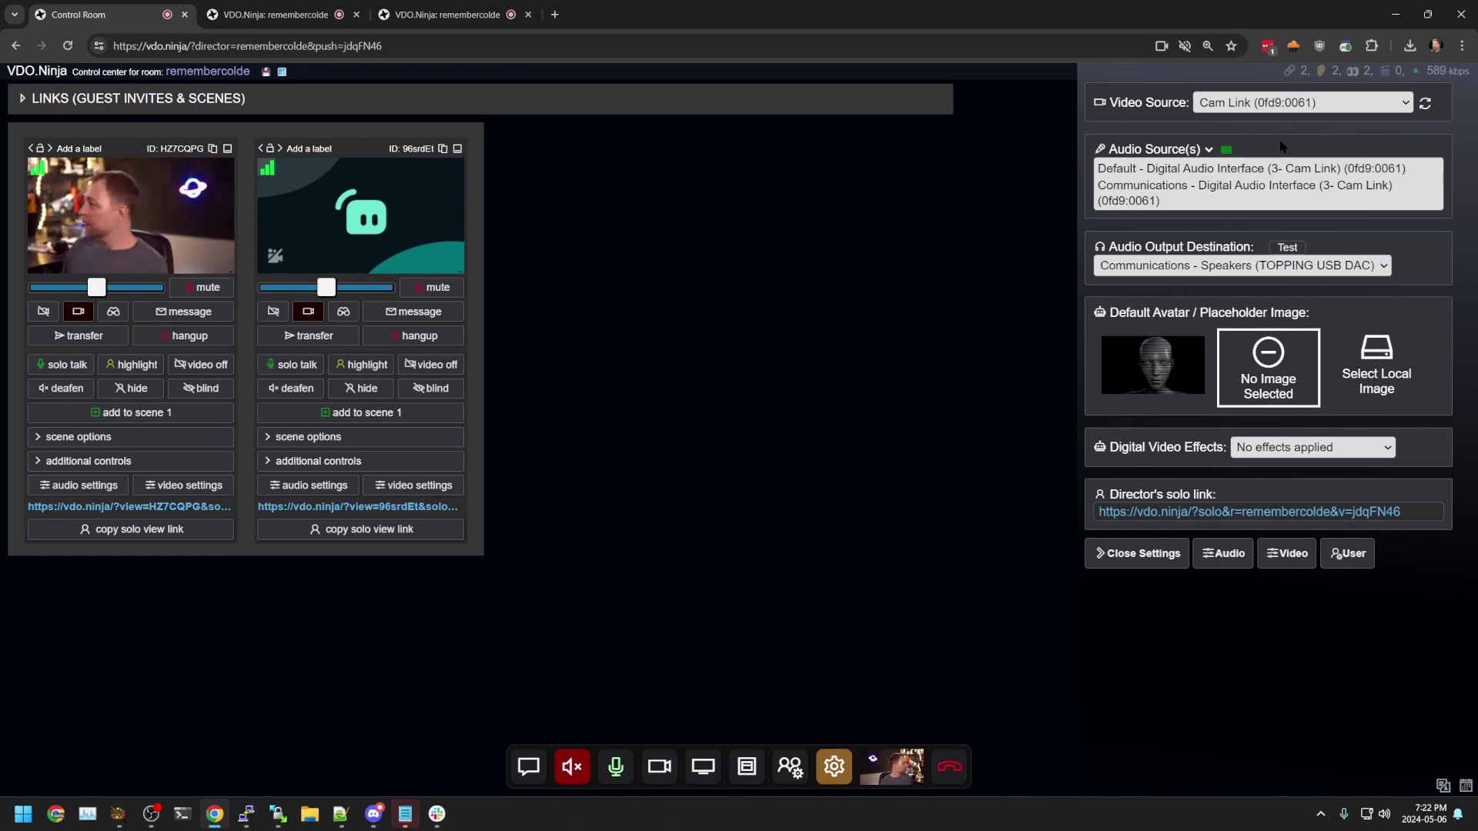
click(834, 766)
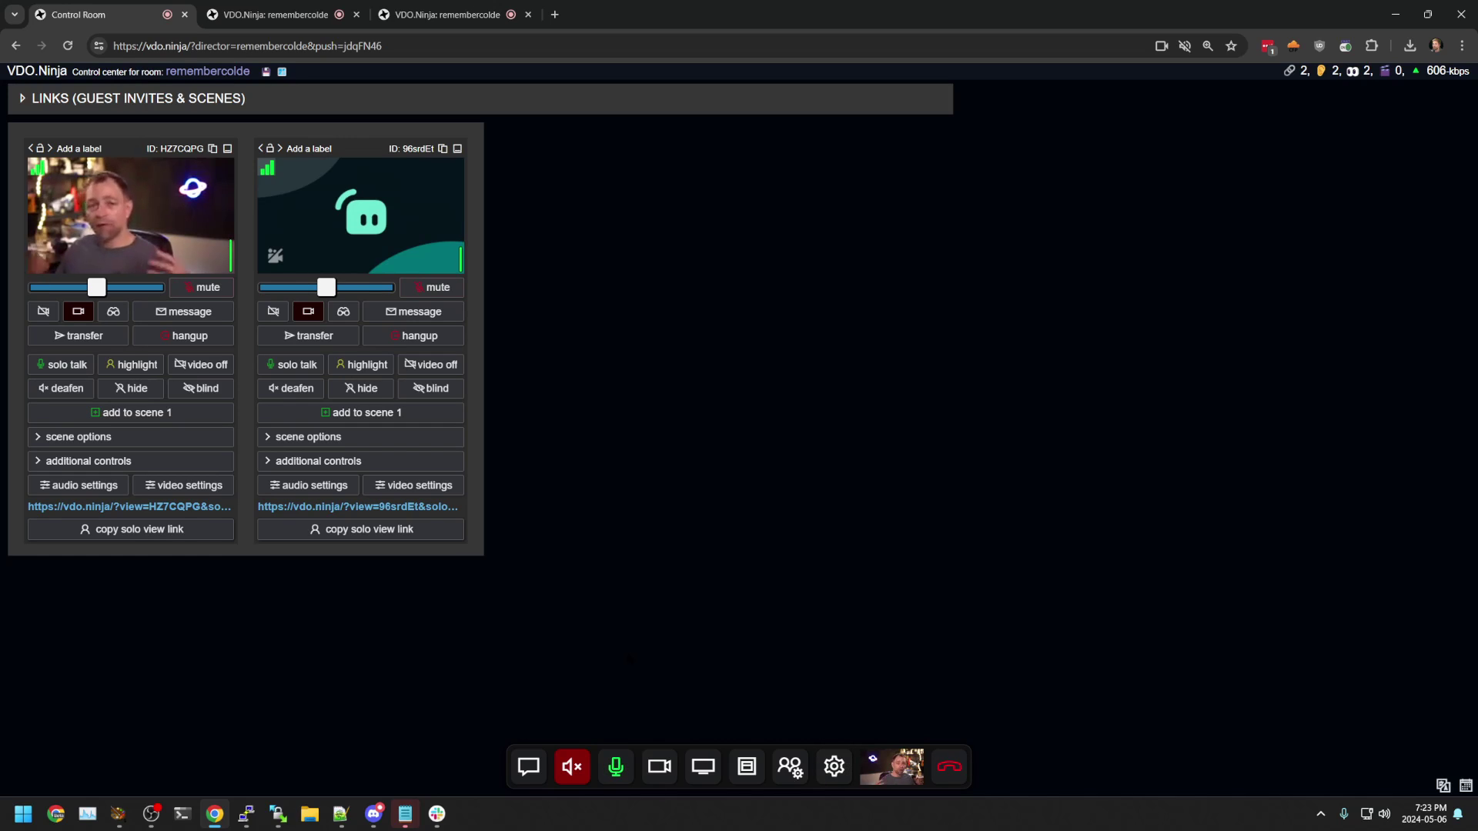
- Compare the two guests' room views in their browser tabs
click(276, 4)
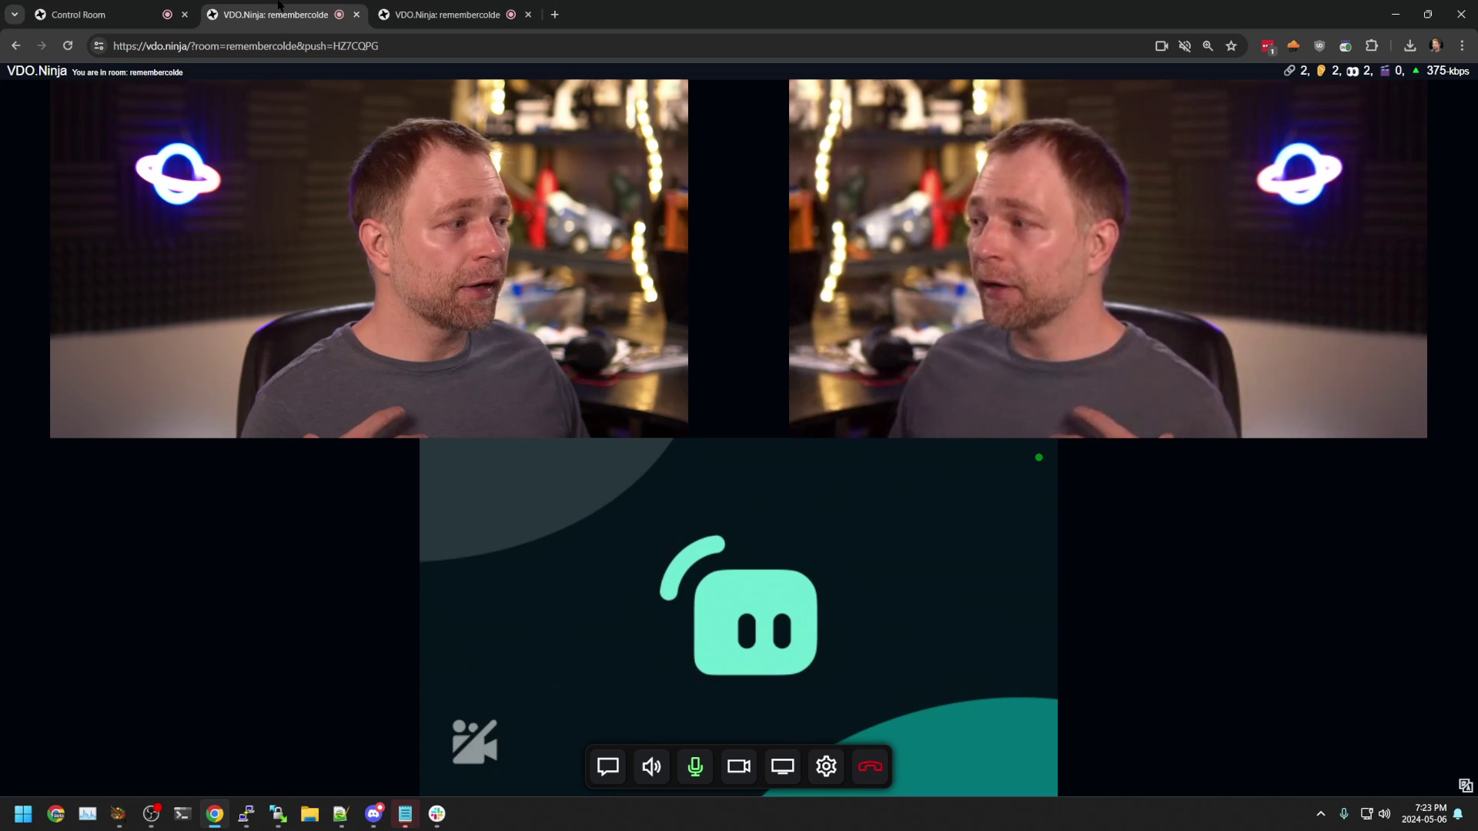
click(363, 4)
click(276, 5)
click(401, 5)
click(276, 4)
click(115, 4)
- Hang up the Streamlabs webcam guest and confirm the disconnect
mouse_move(194, 187)
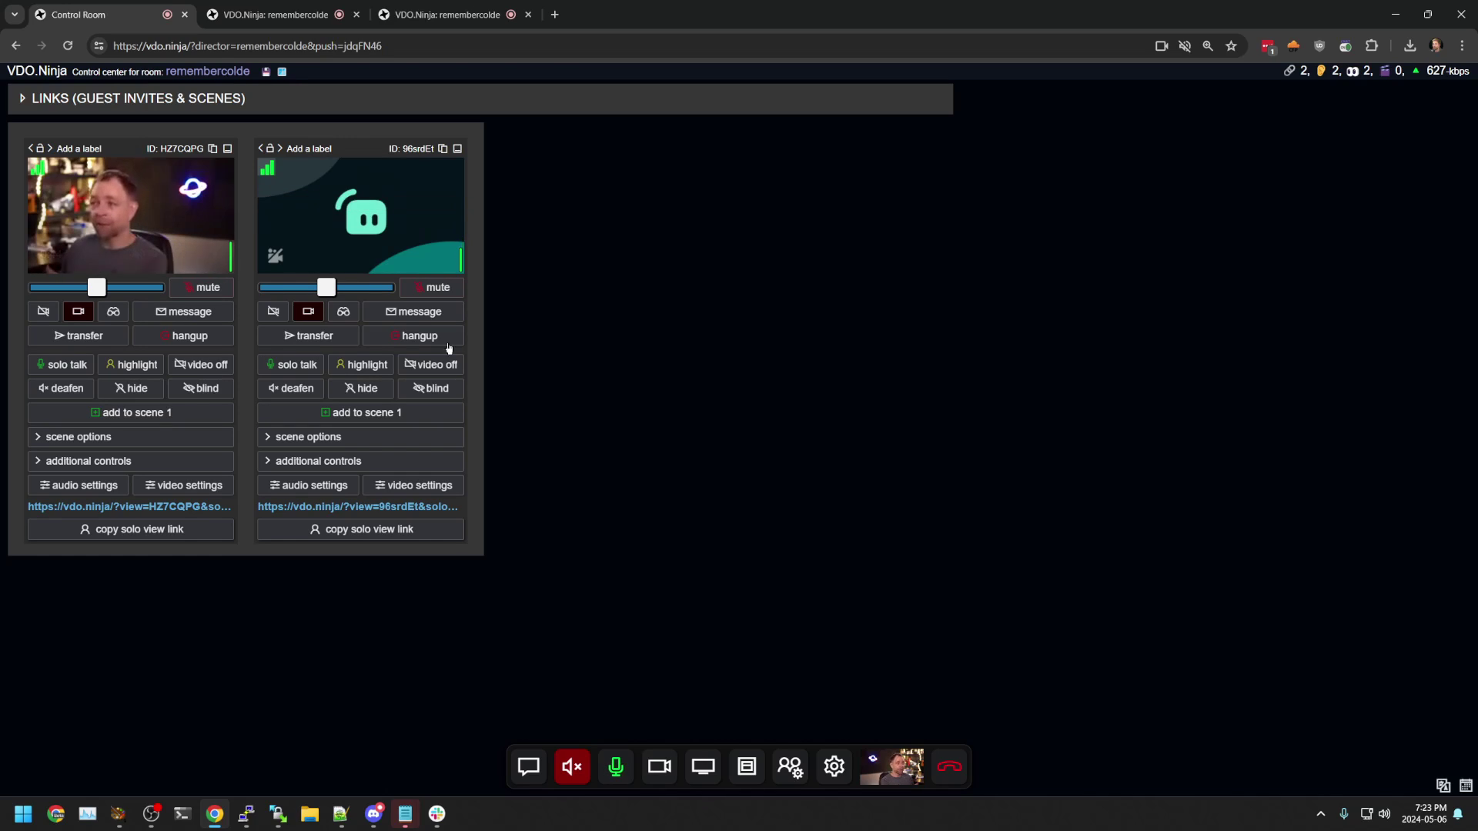
click(421, 336)
click(801, 137)
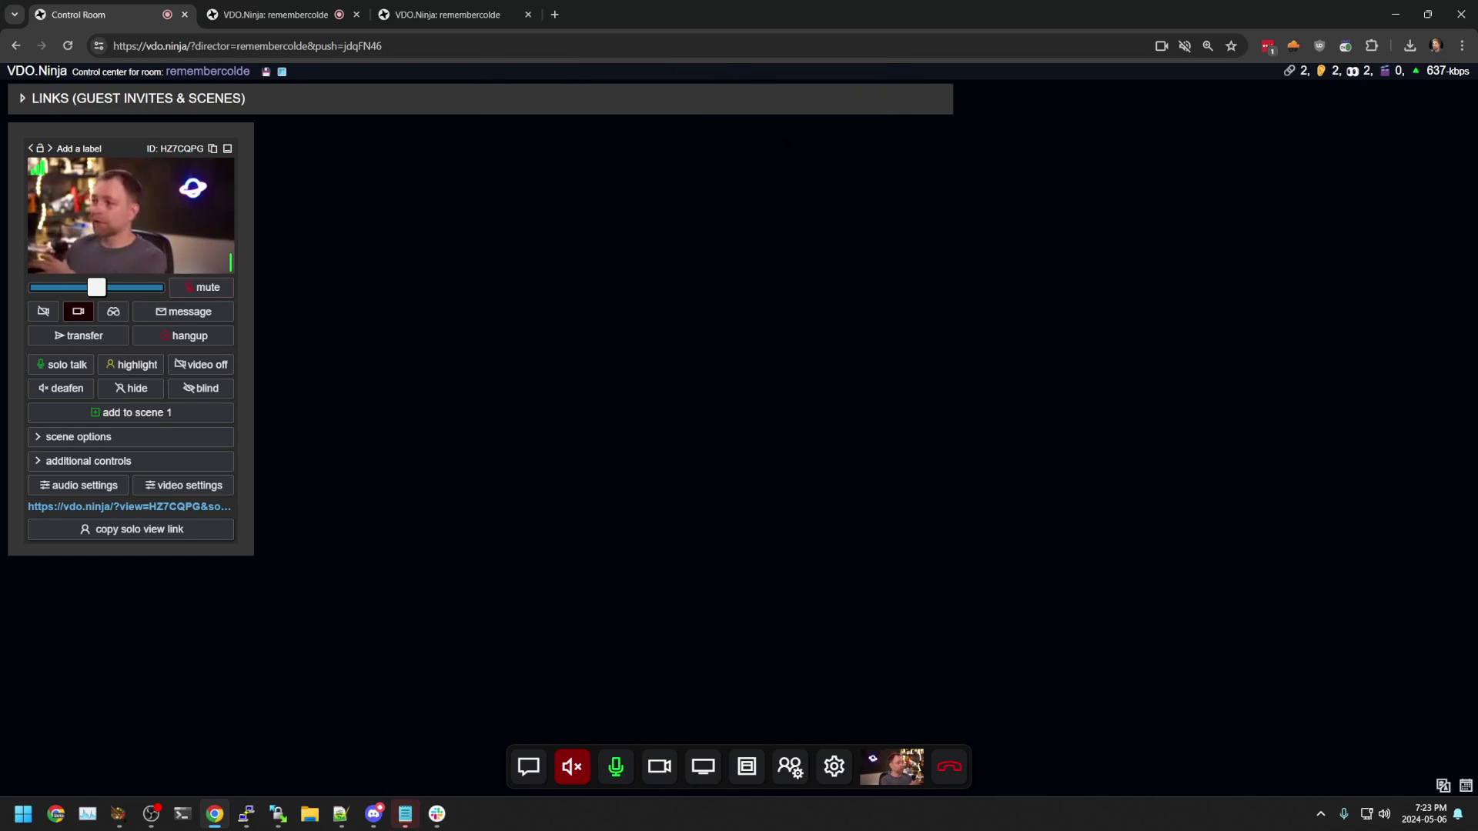
click(450, 15)
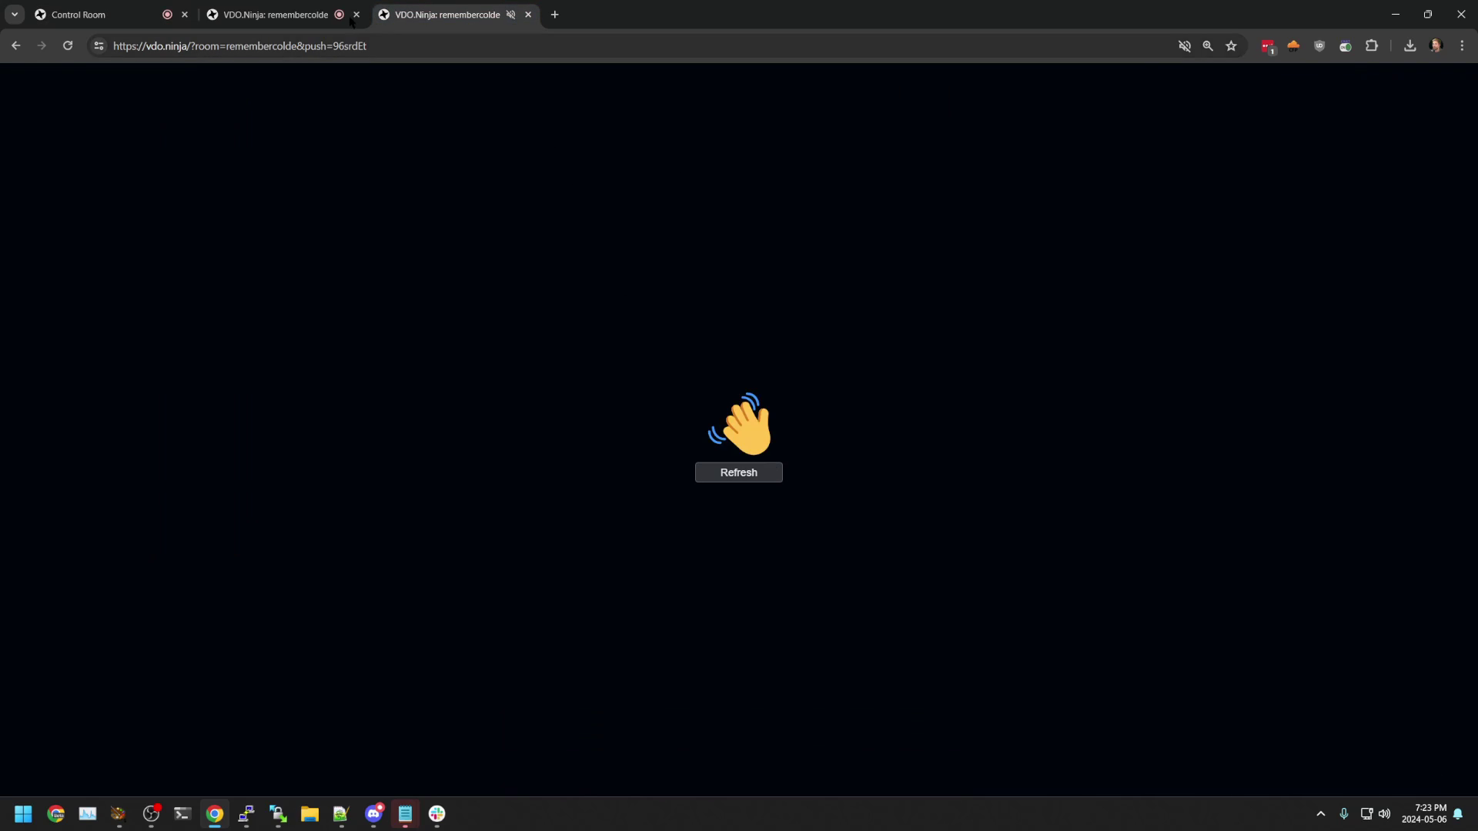
click(108, 14)
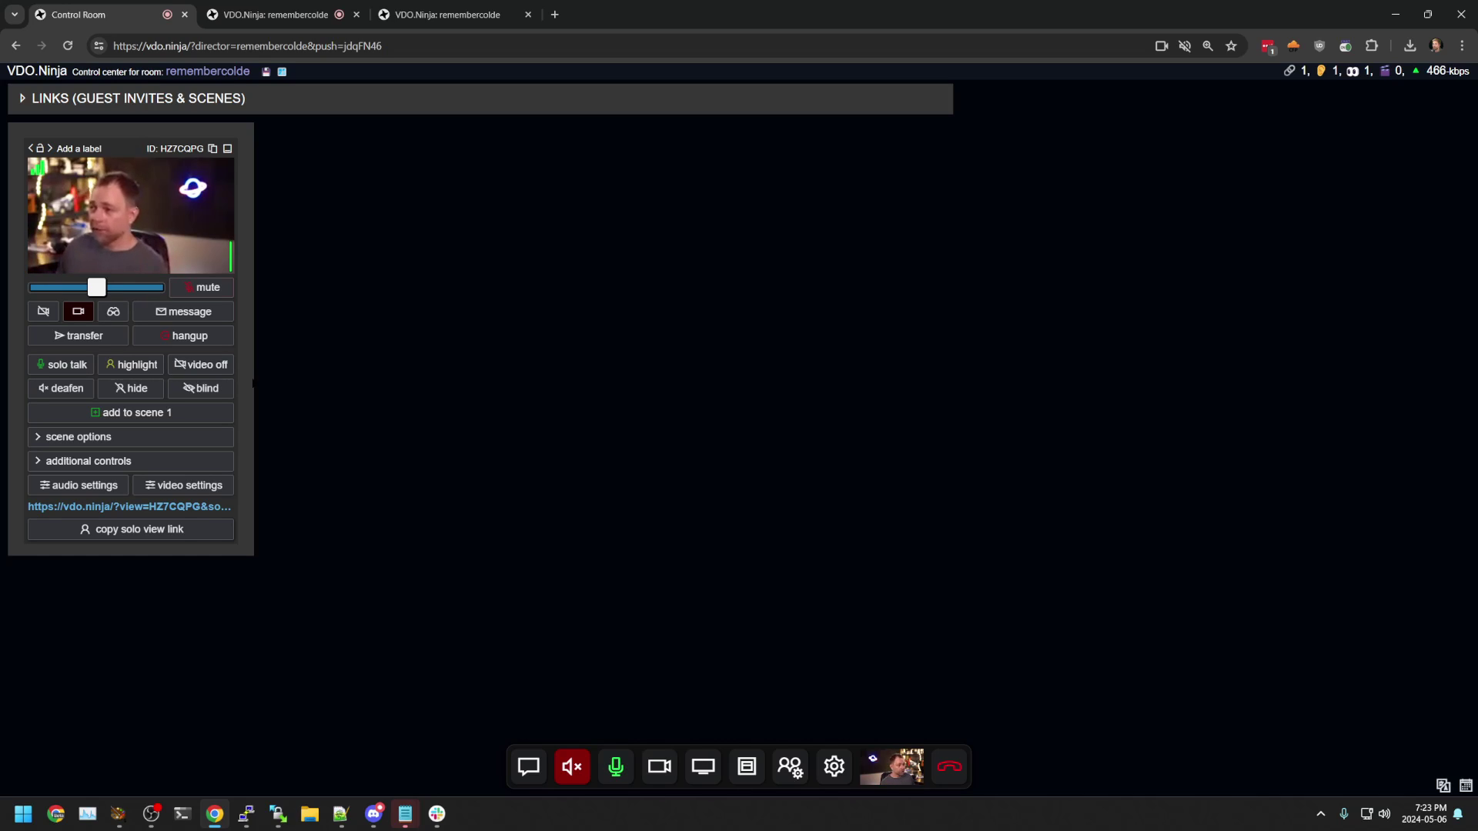
- Expand the guest's additional controls and start a local 4000 kbps recording
click(127, 464)
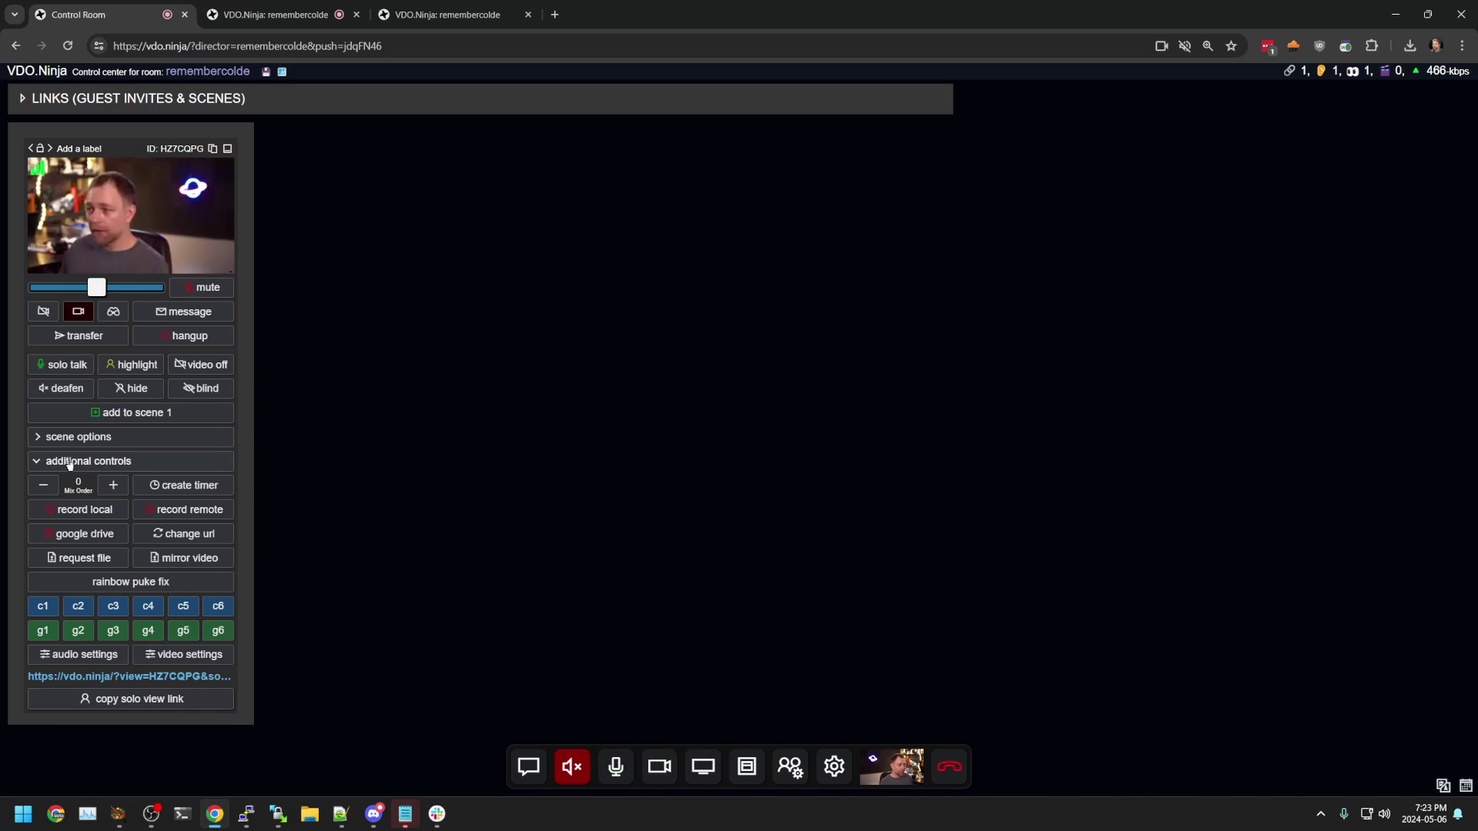
click(121, 509)
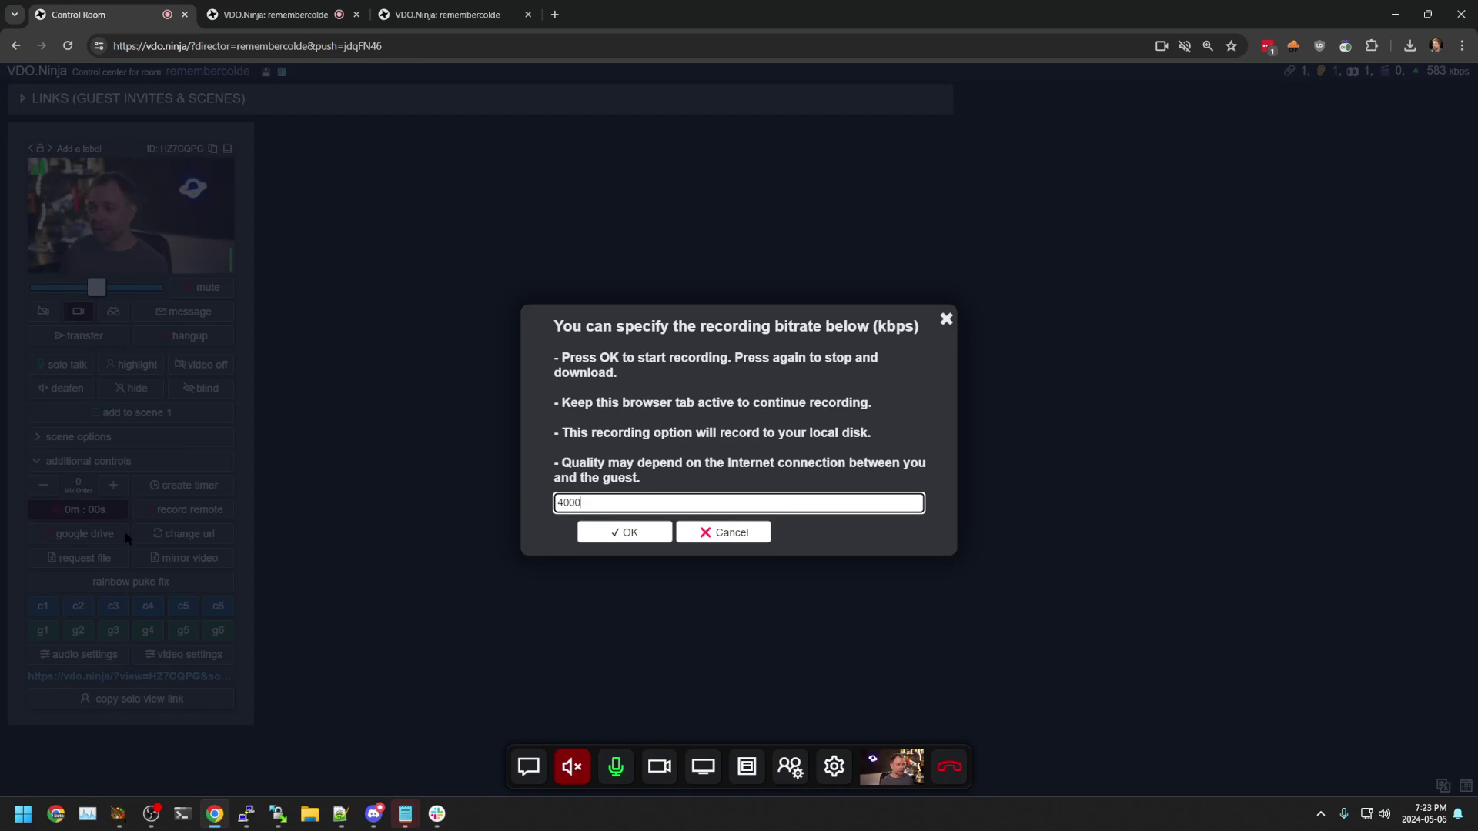
click(612, 536)
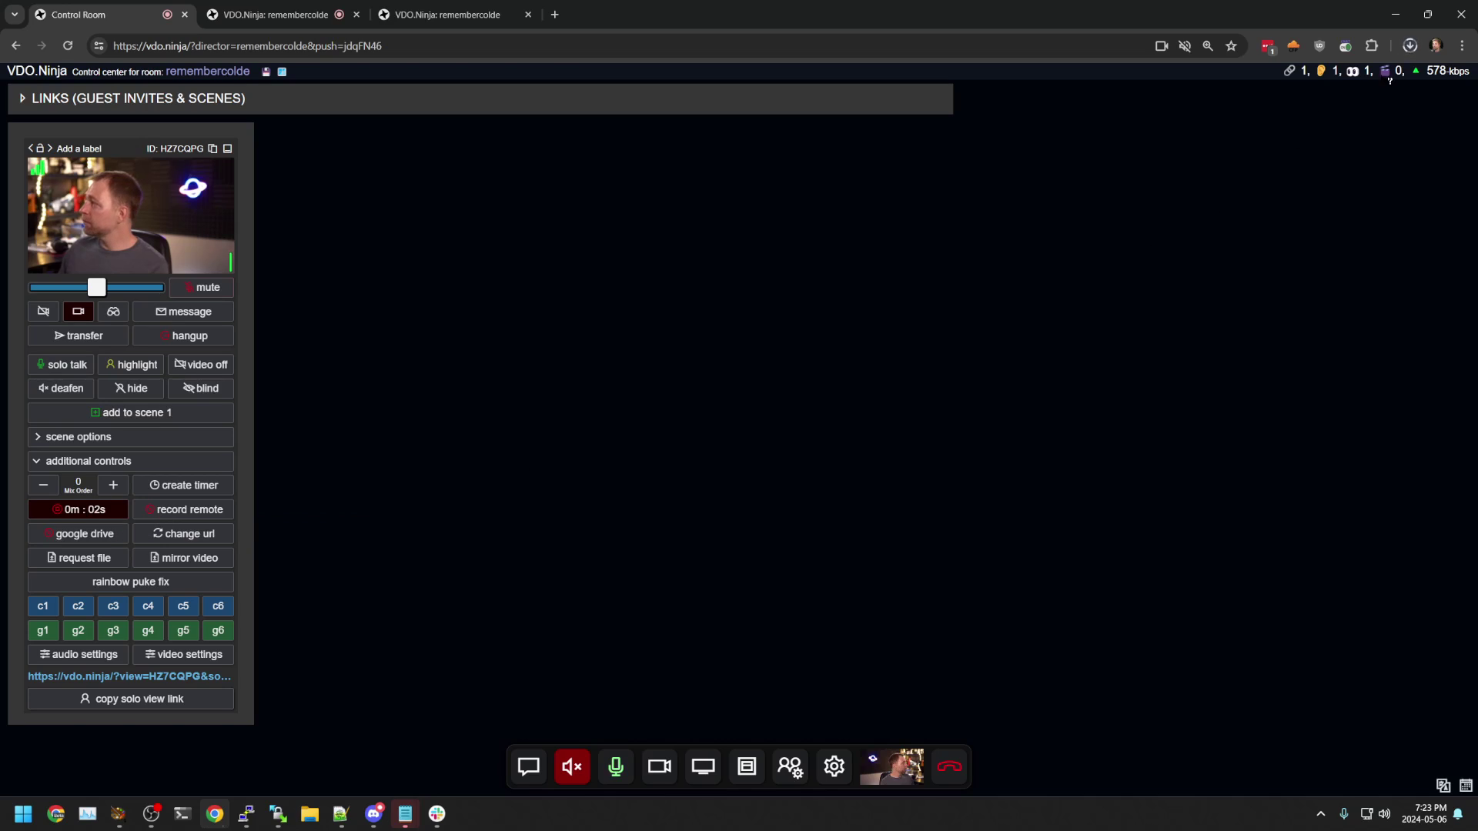
- Add a 6000 kbps recording on the guest's own disk, then stop both recordings
click(173, 511)
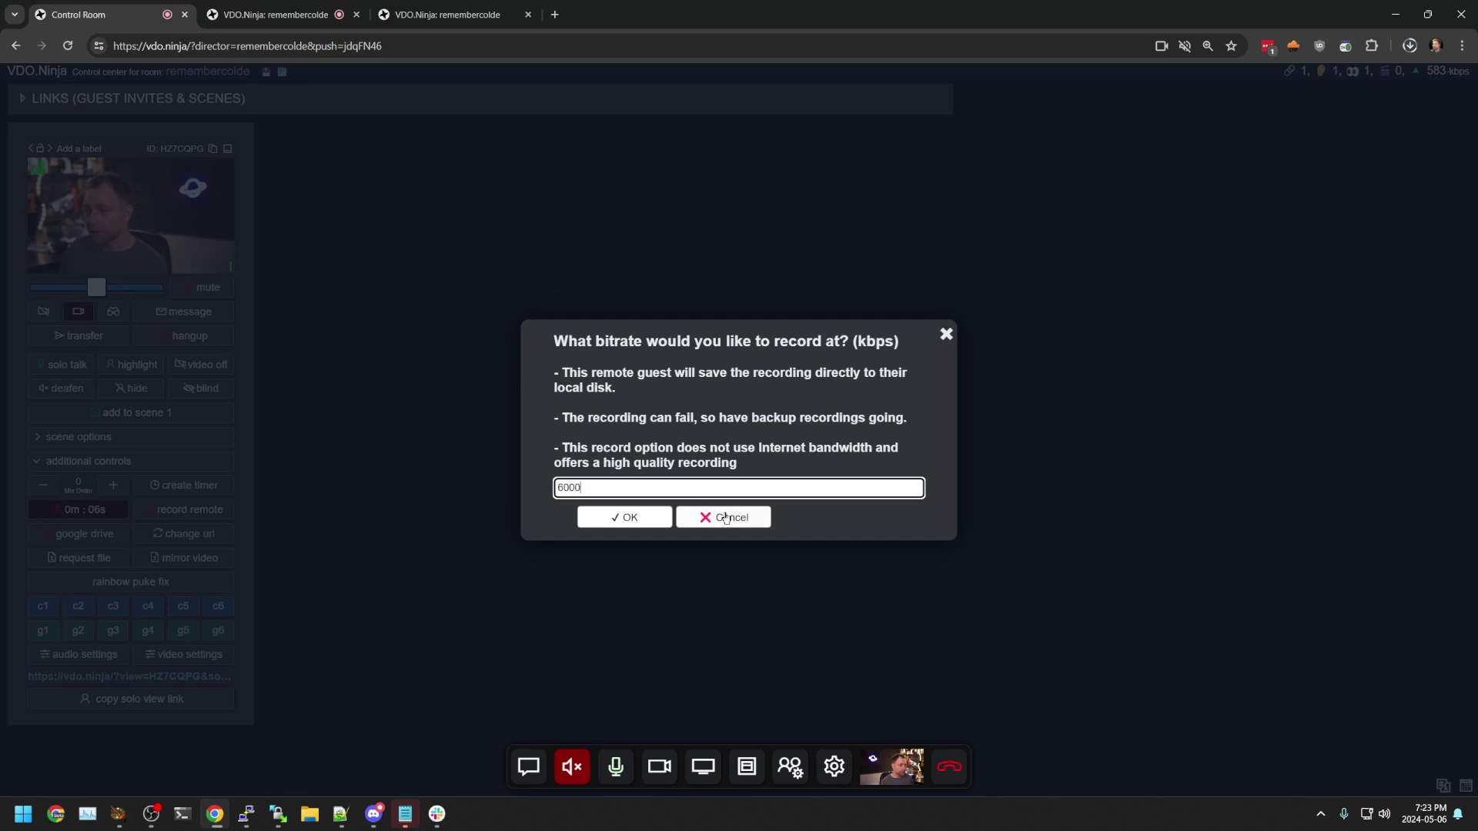
click(629, 518)
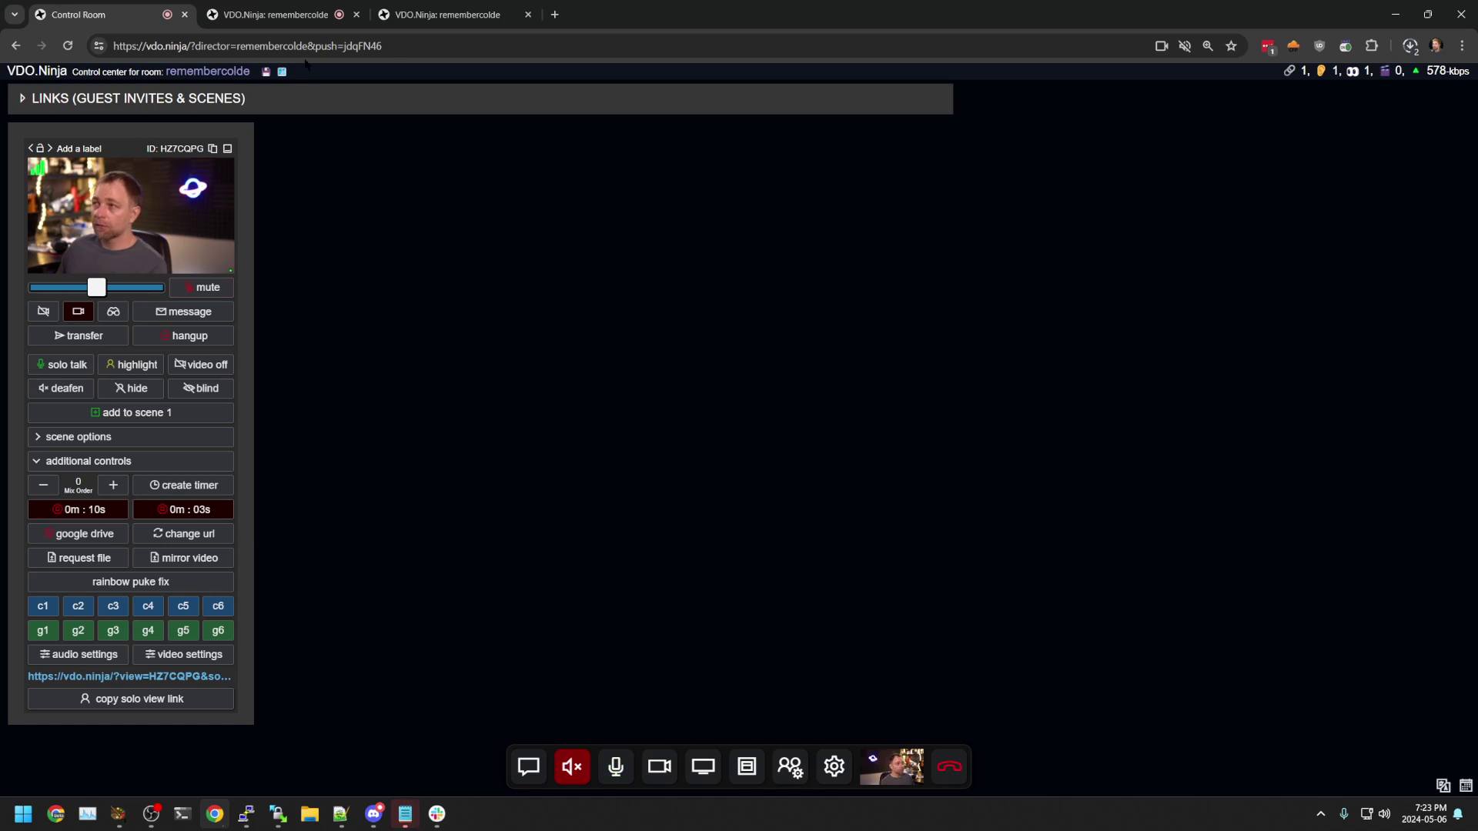
click(276, 15)
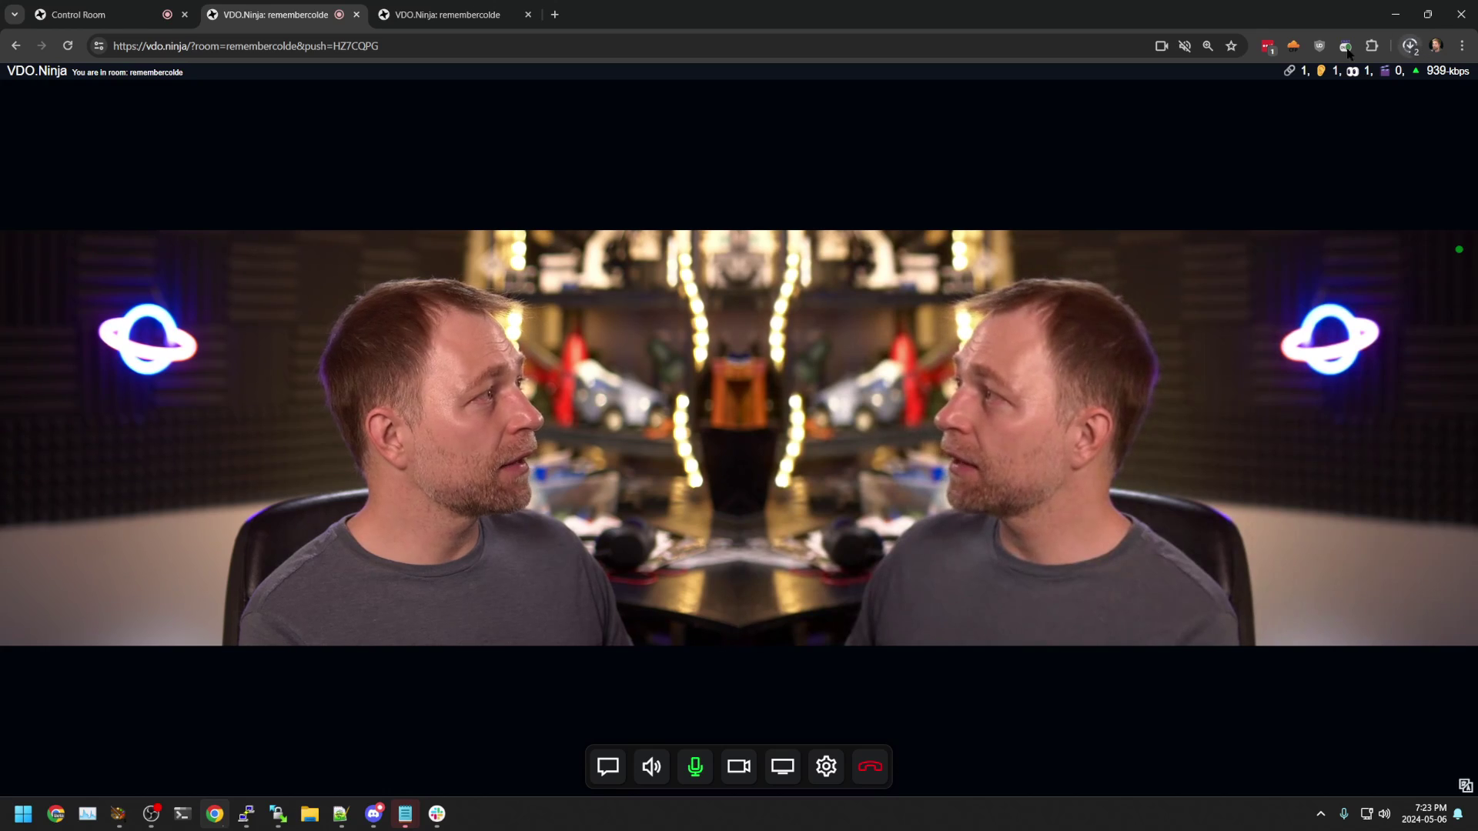
click(98, 6)
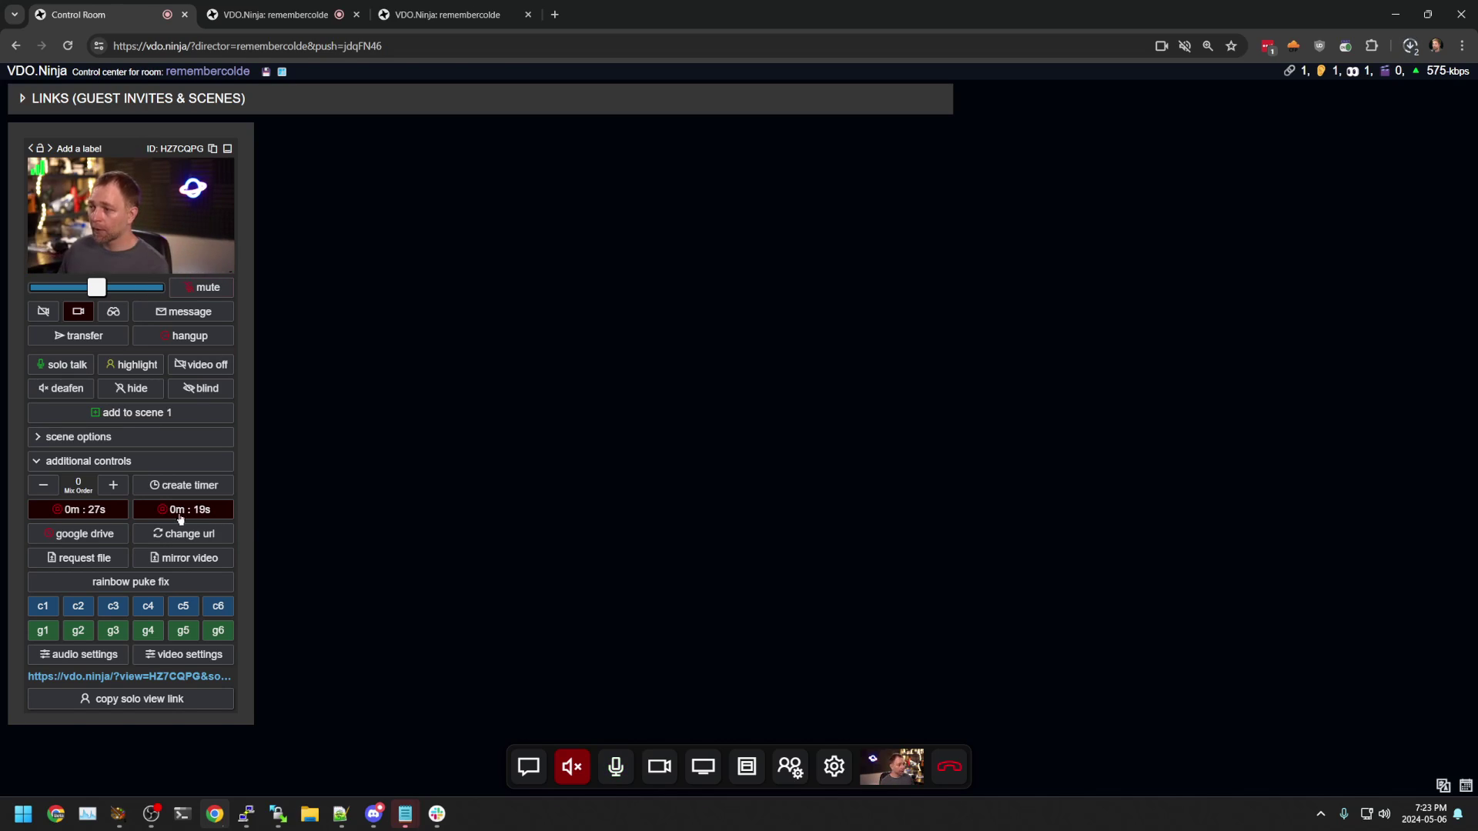
click(87, 509)
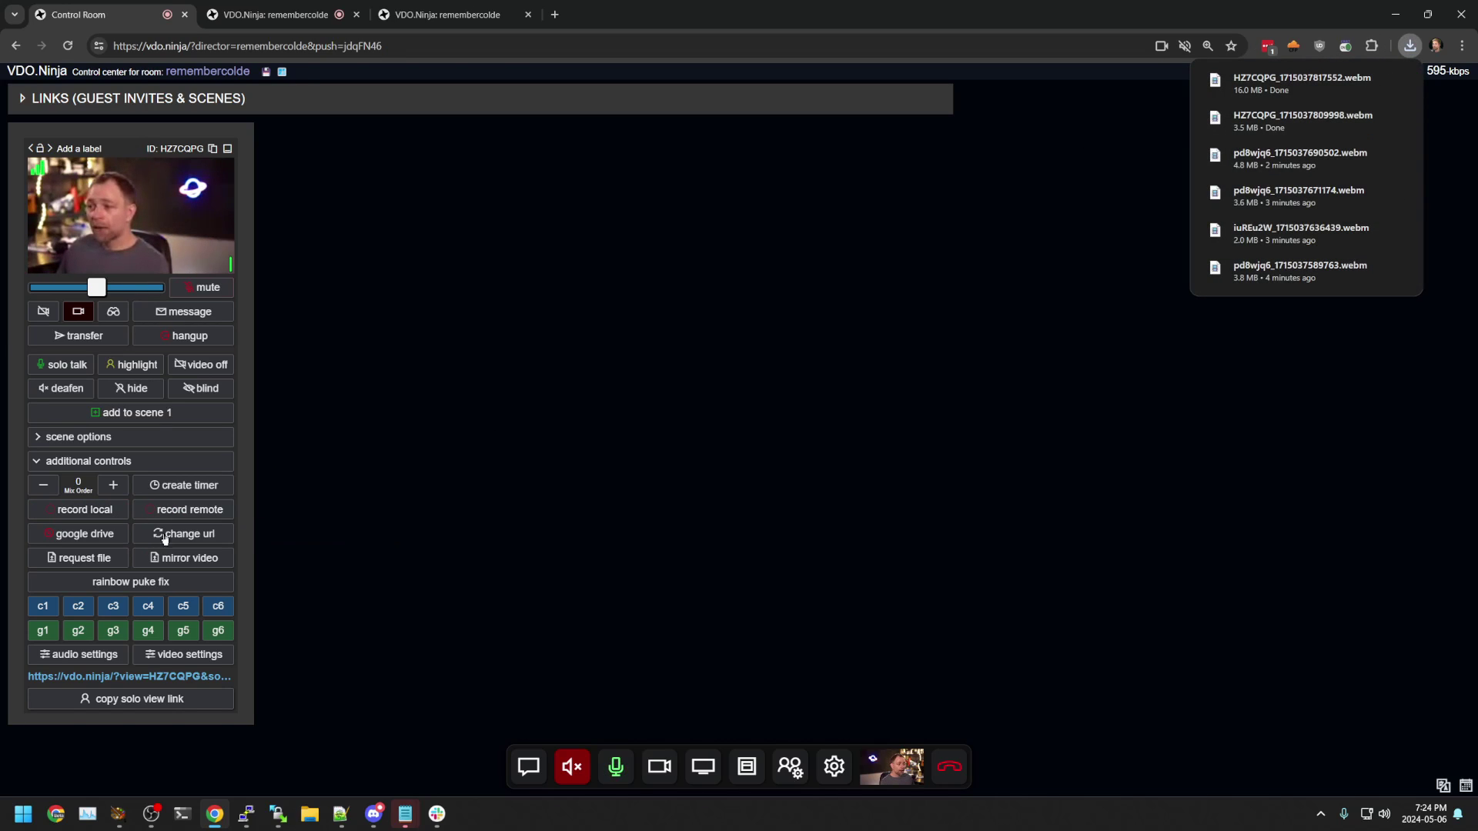
- Send the camera guest a file request and dismiss it on the guest's page
click(98, 567)
click(96, 566)
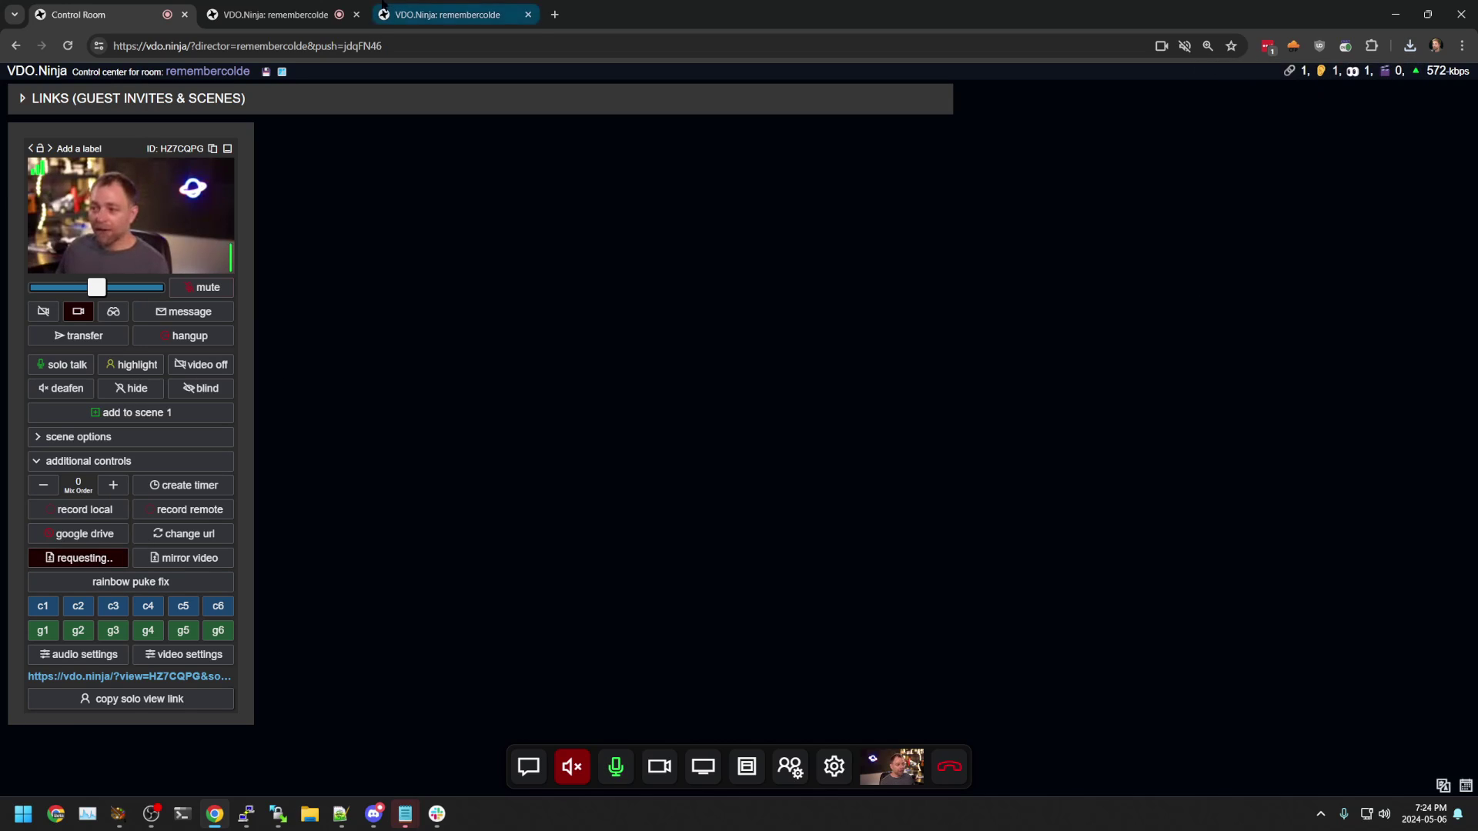
click(385, 13)
click(364, 6)
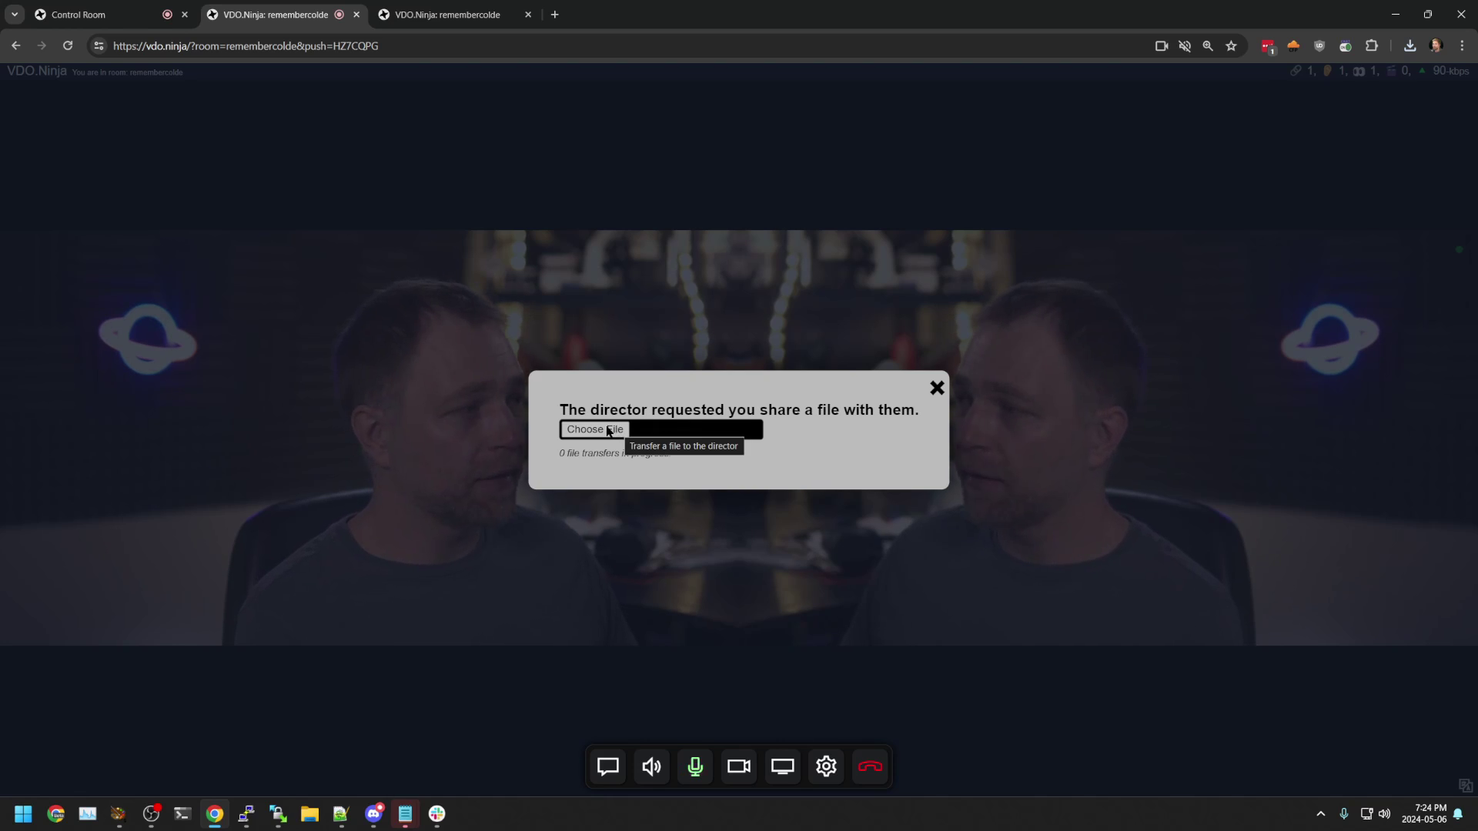
click(937, 388)
click(100, 6)
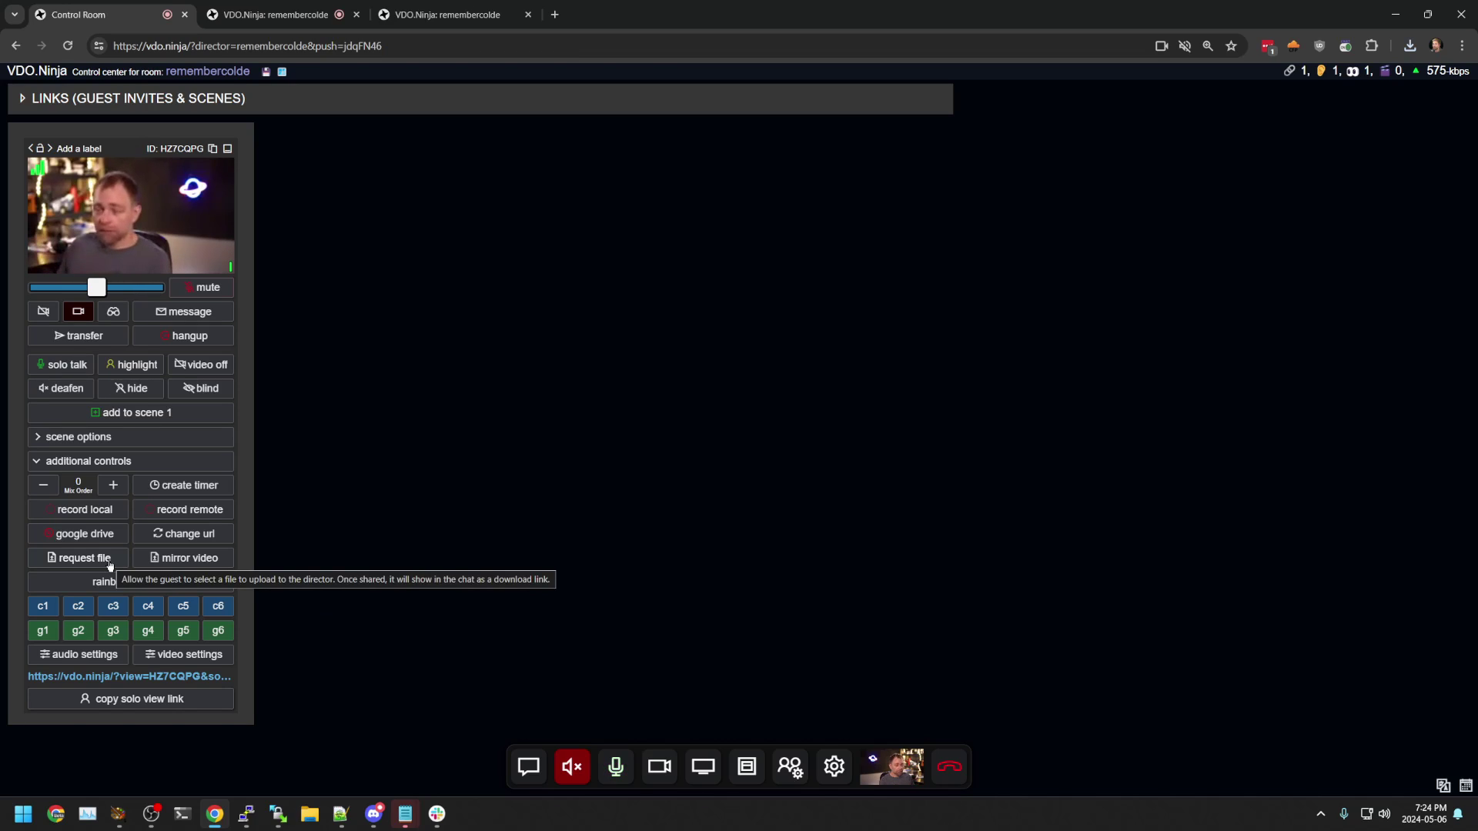
- Begin the guest's Google Drive recording and sign in with the first Google account
click(94, 539)
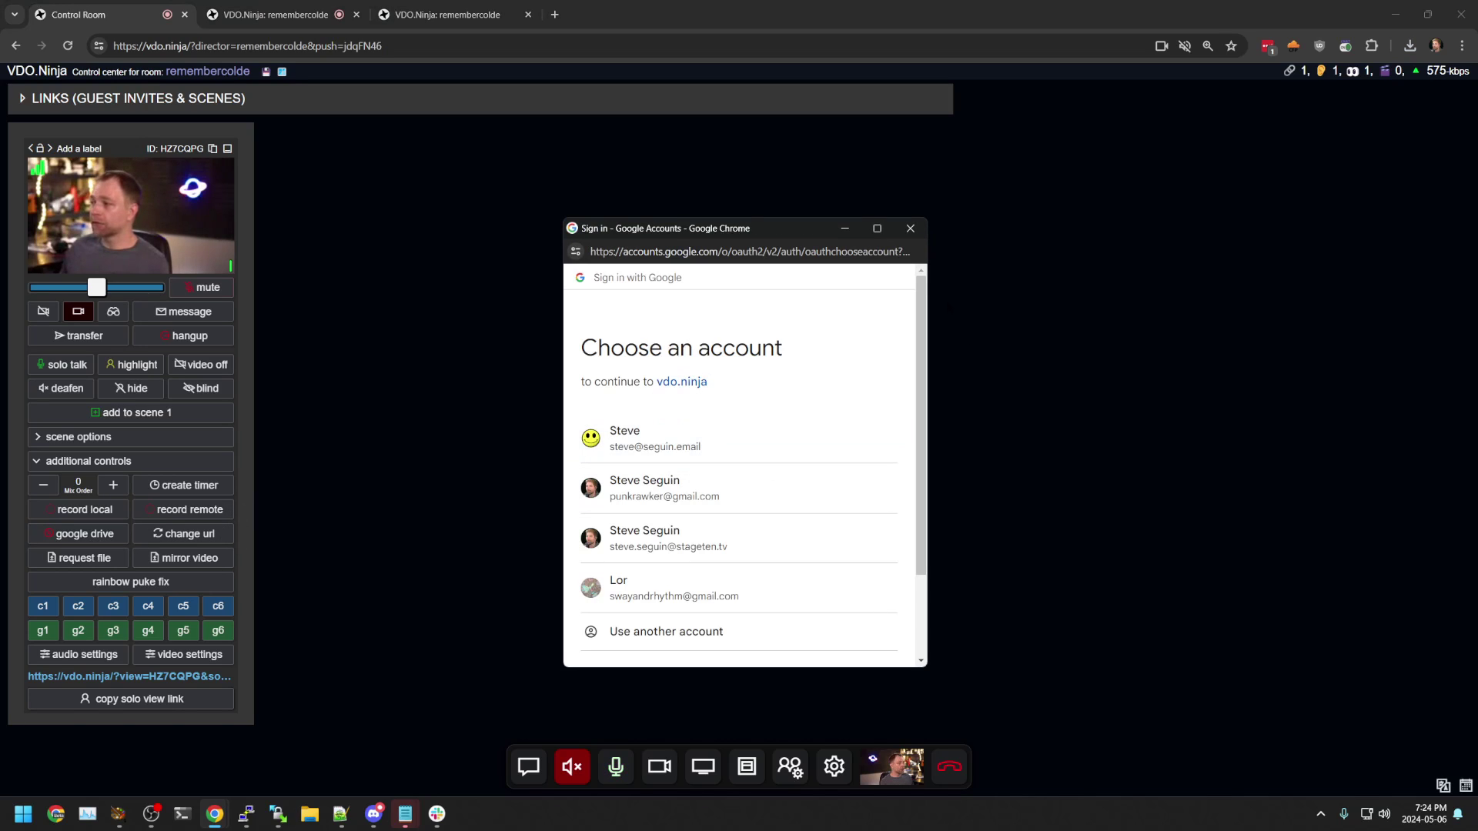
click(910, 227)
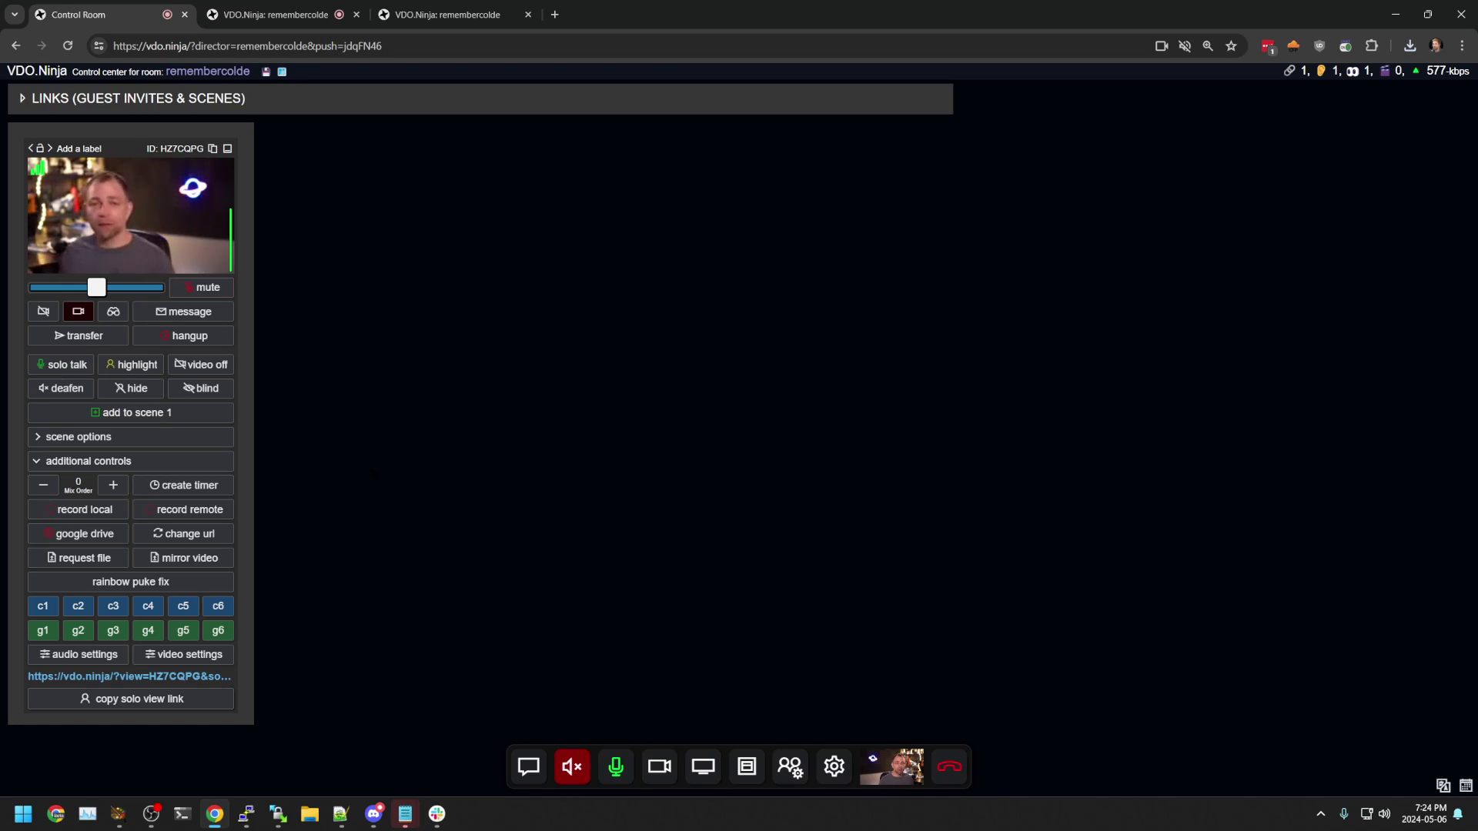
click(91, 537)
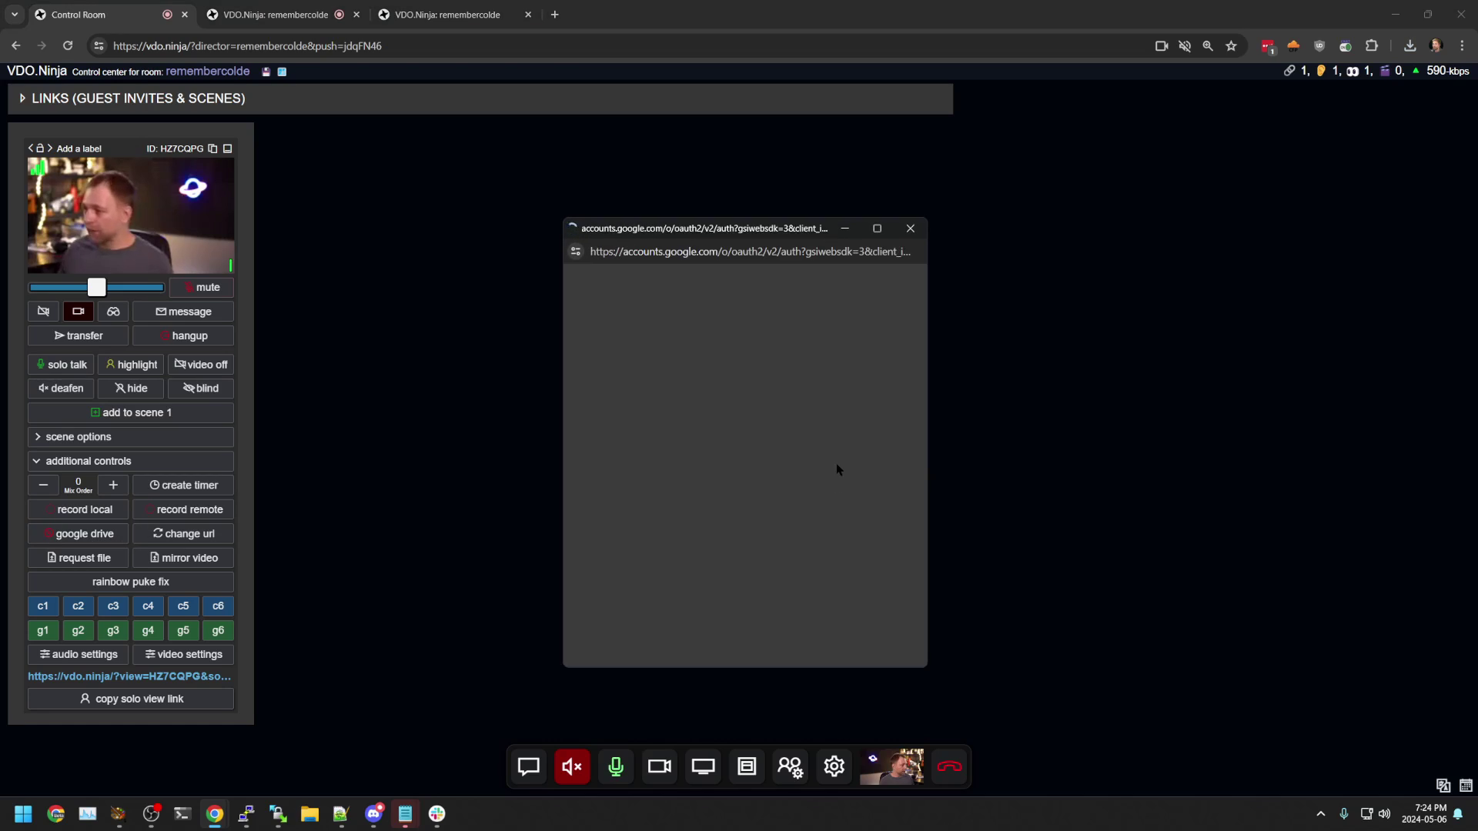
click(717, 441)
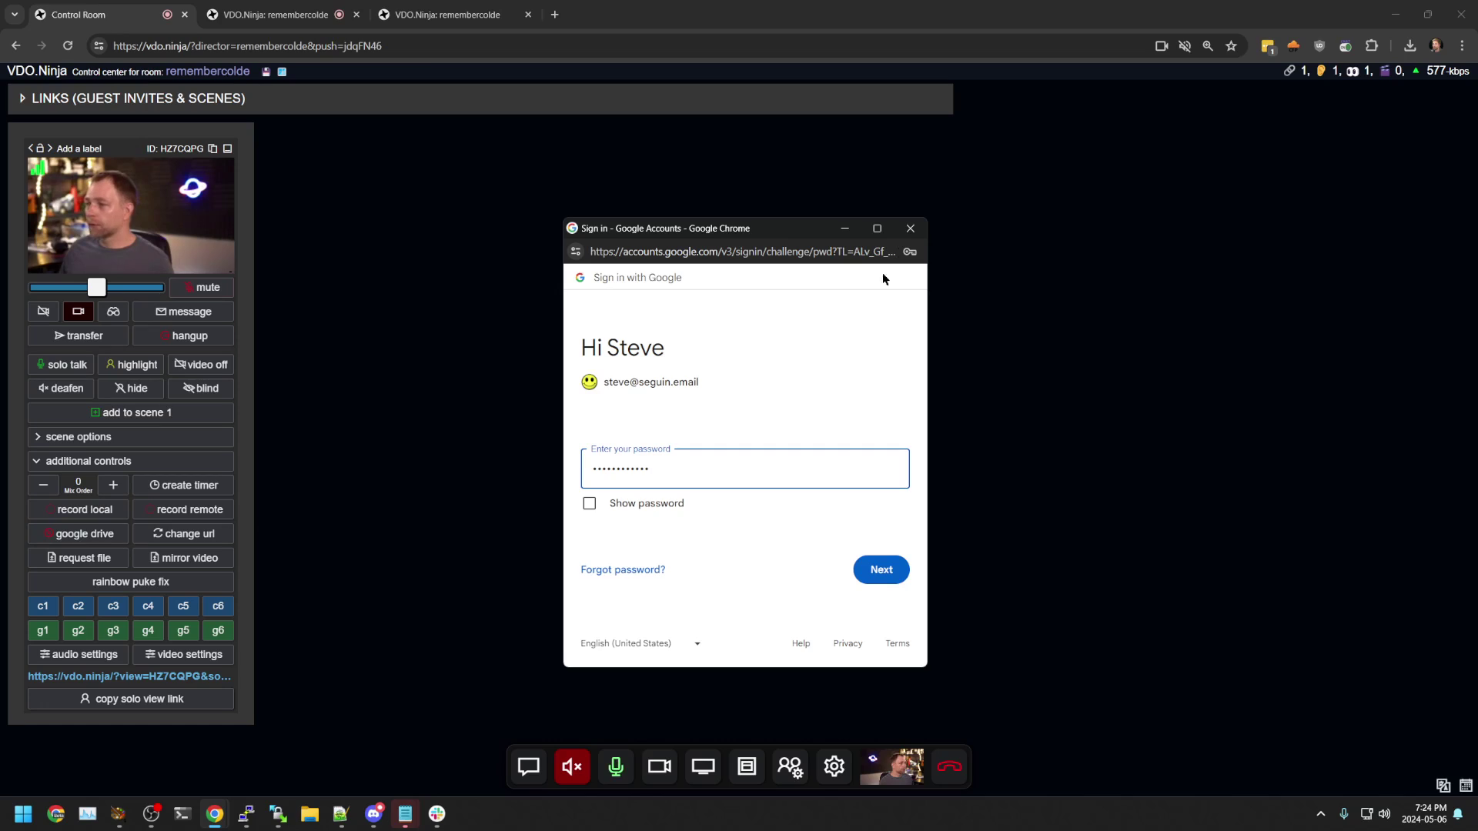
key(Return)
- Sign in with a different Google account, grant Drive access, confirm the bitrate, and view the guest's upload progress
click(51, 529)
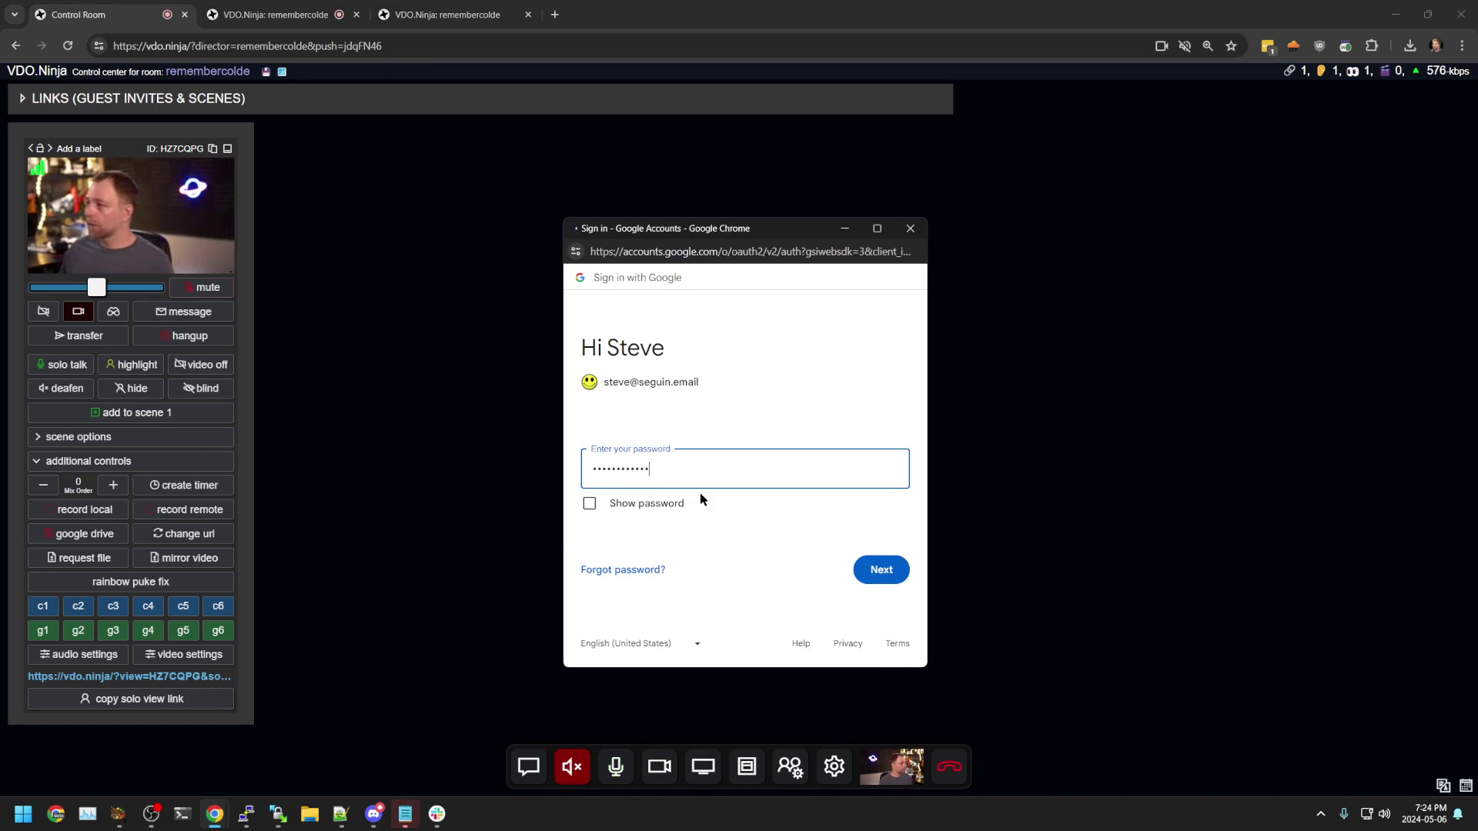
click(776, 487)
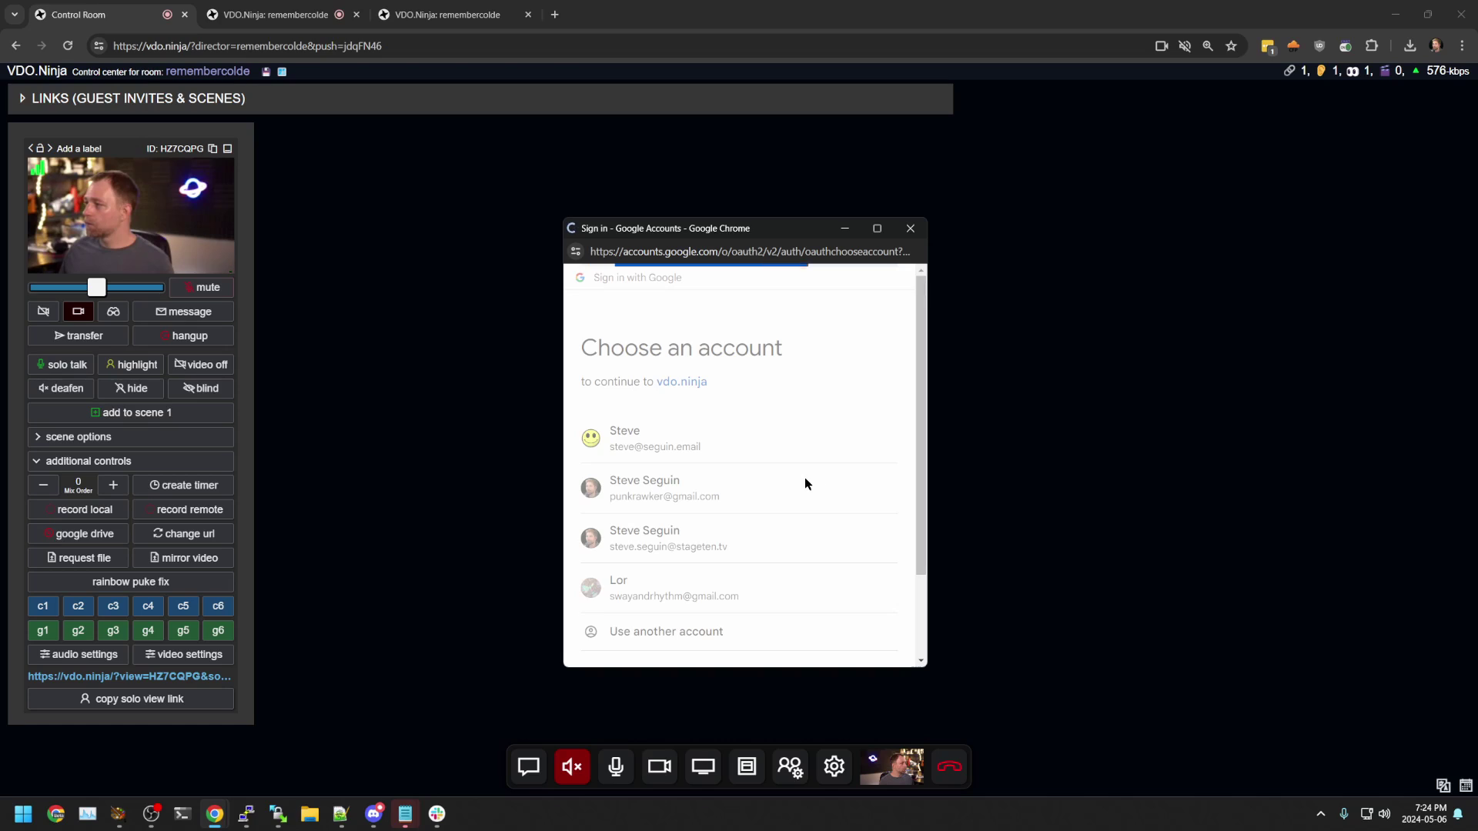
scroll(729, 570, down, 3)
click(782, 588)
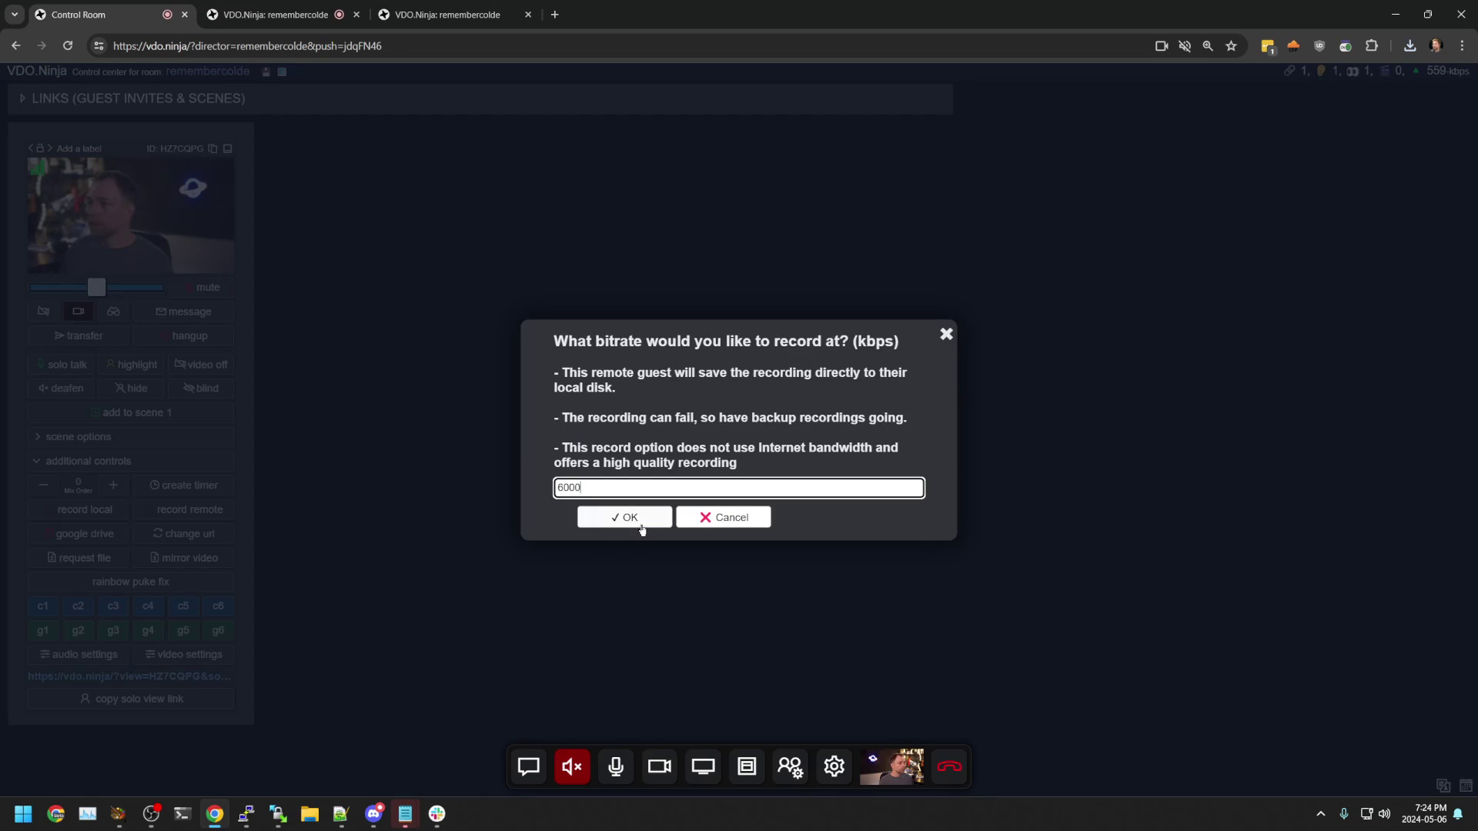
click(641, 527)
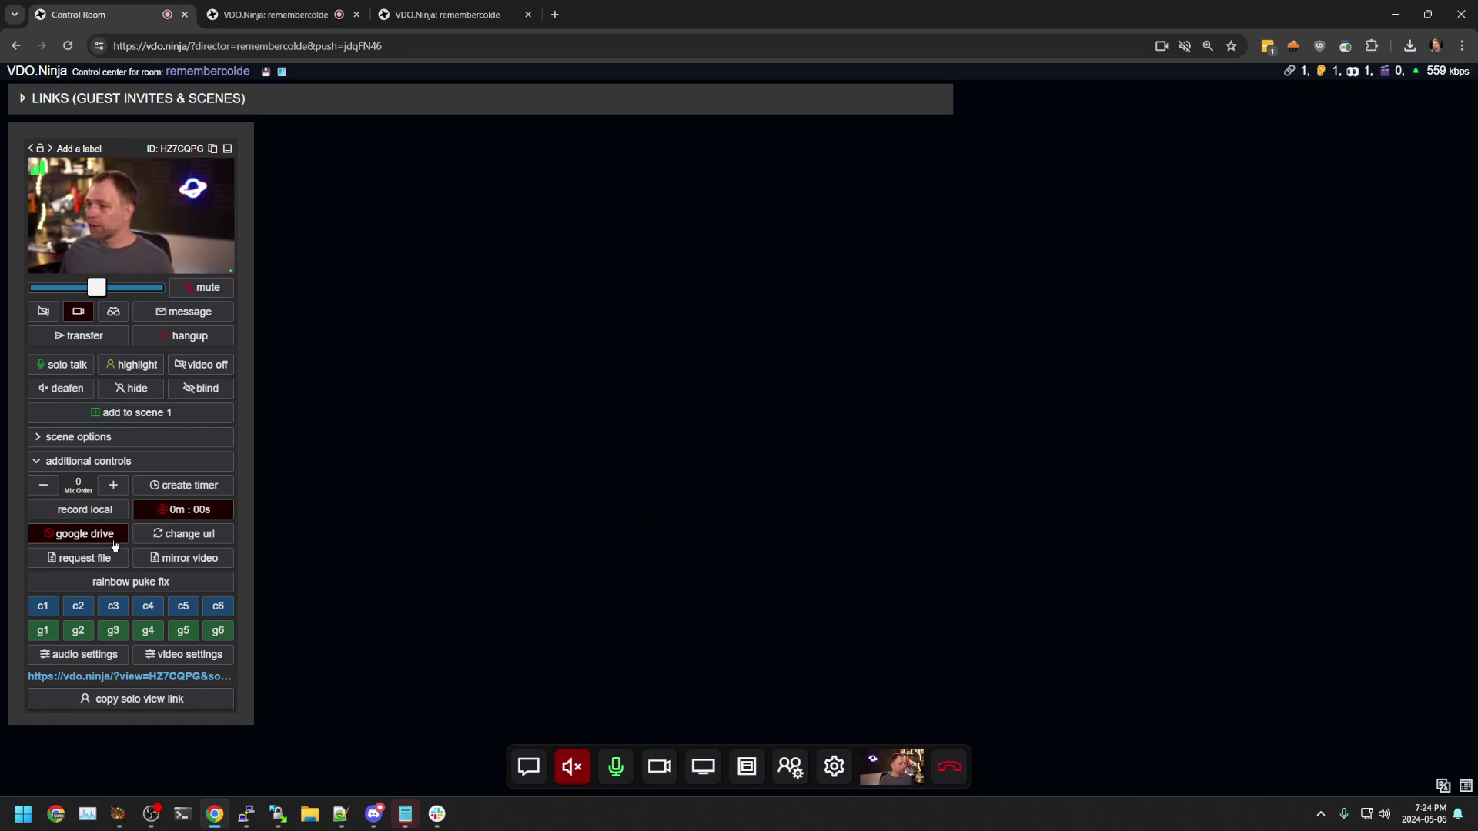
key(ctrl+Tab)
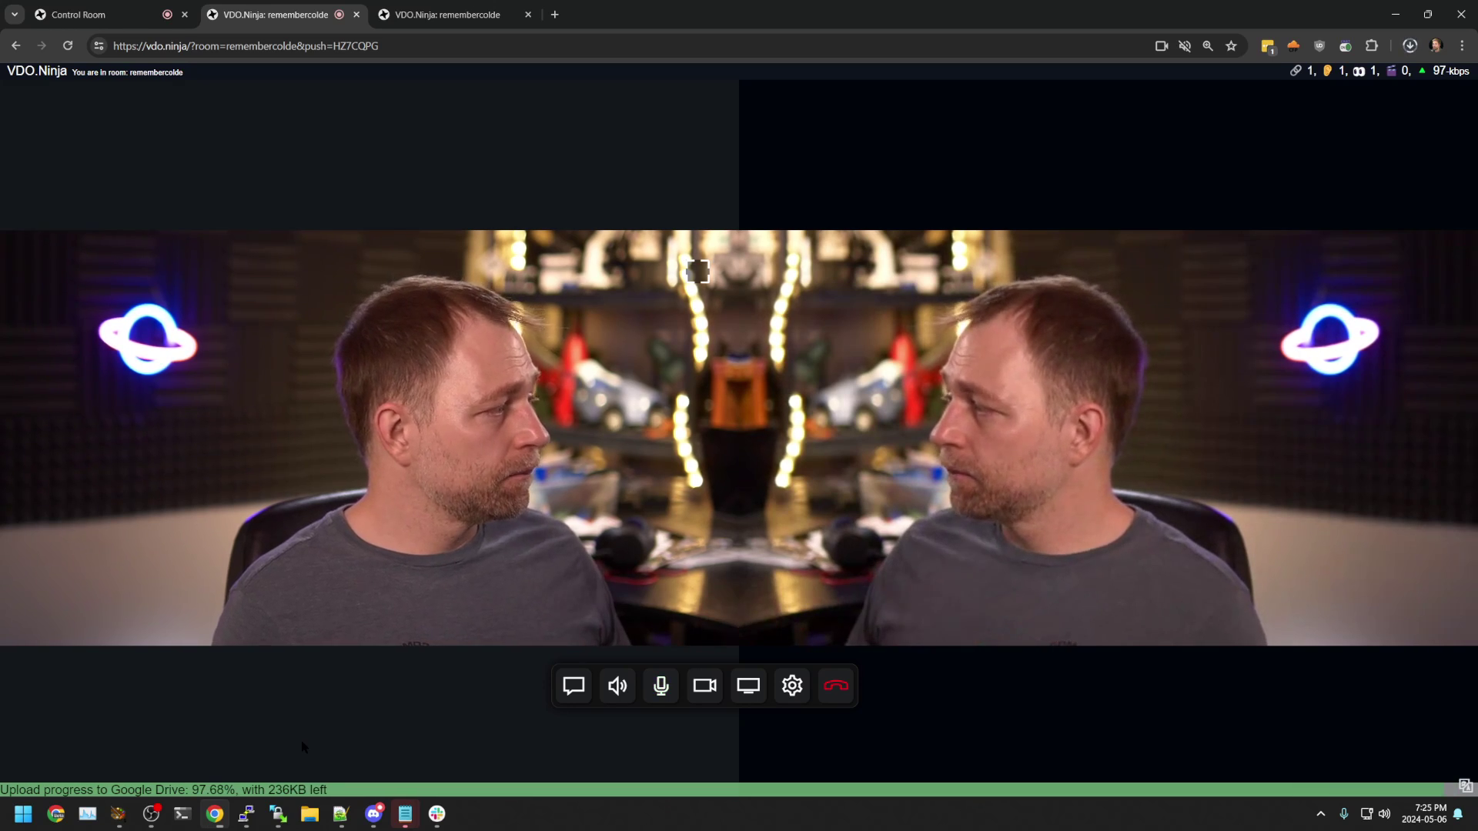
- Back in the director's control room, stop the guest's Google Drive recording so it finishes at 100%
click(65, 13)
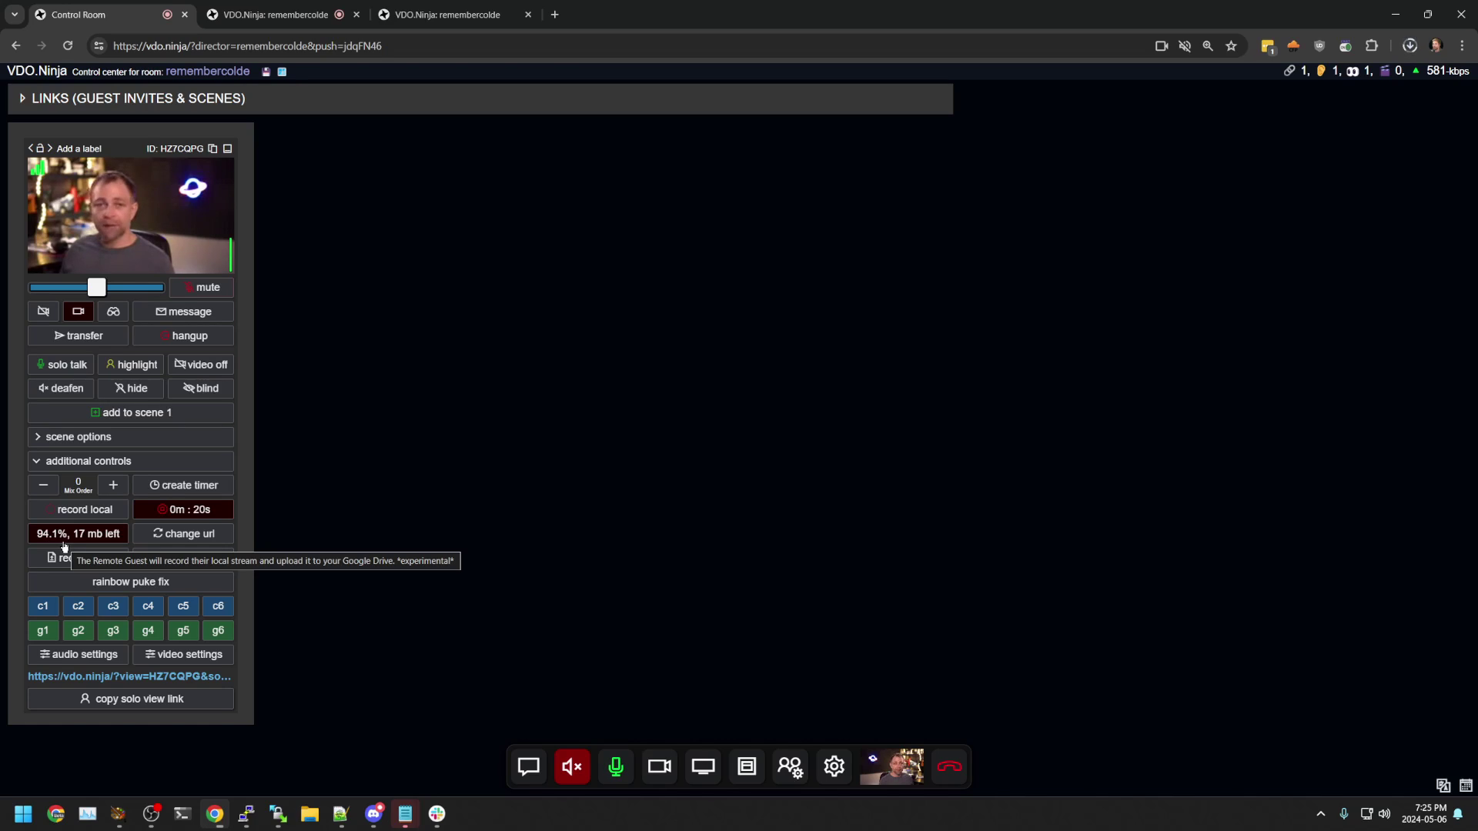
click(196, 514)
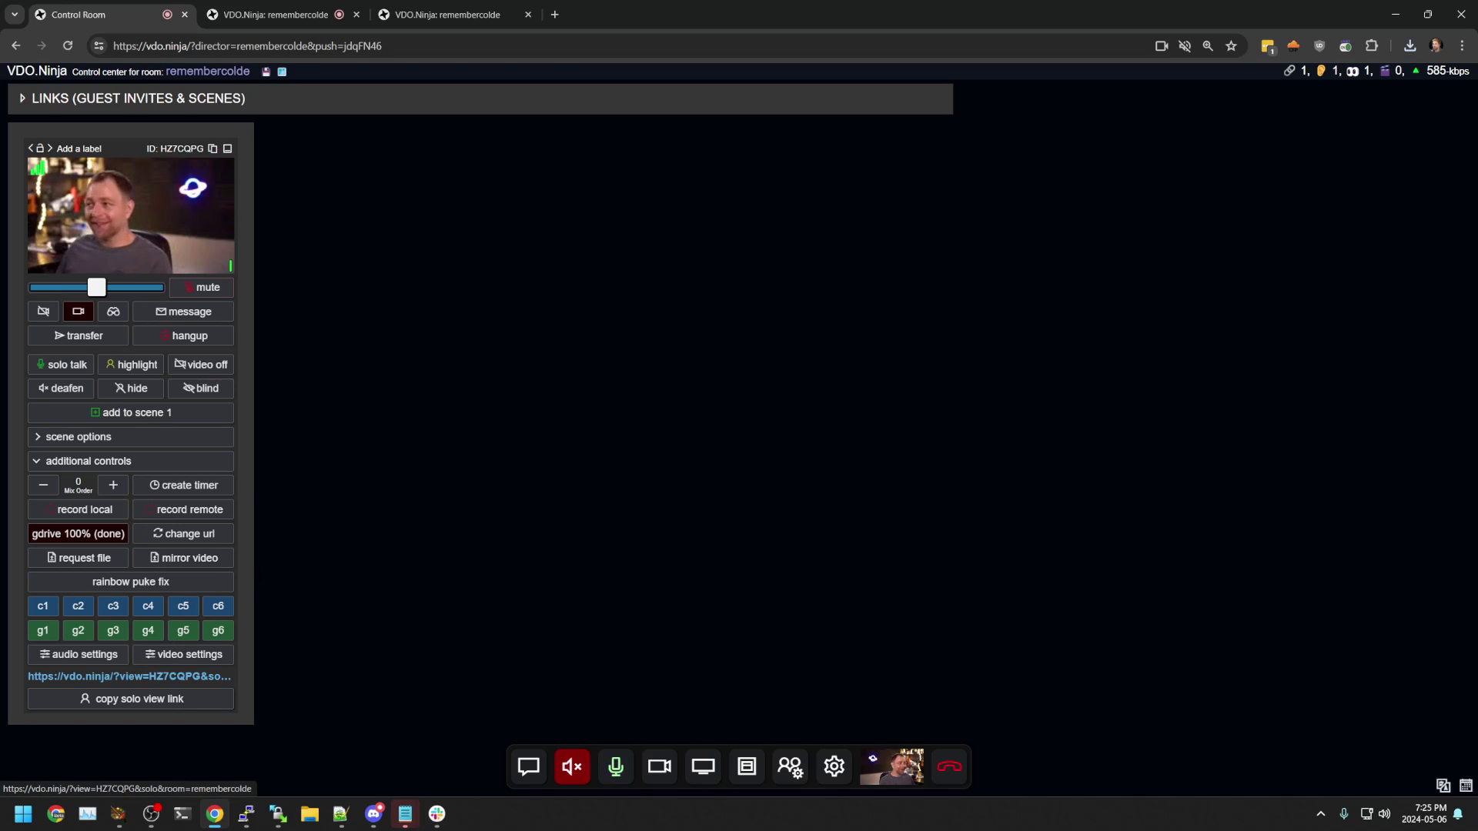
- Copy the guest's solo view link from the control room and switch to OBS Studio
click(19, 100)
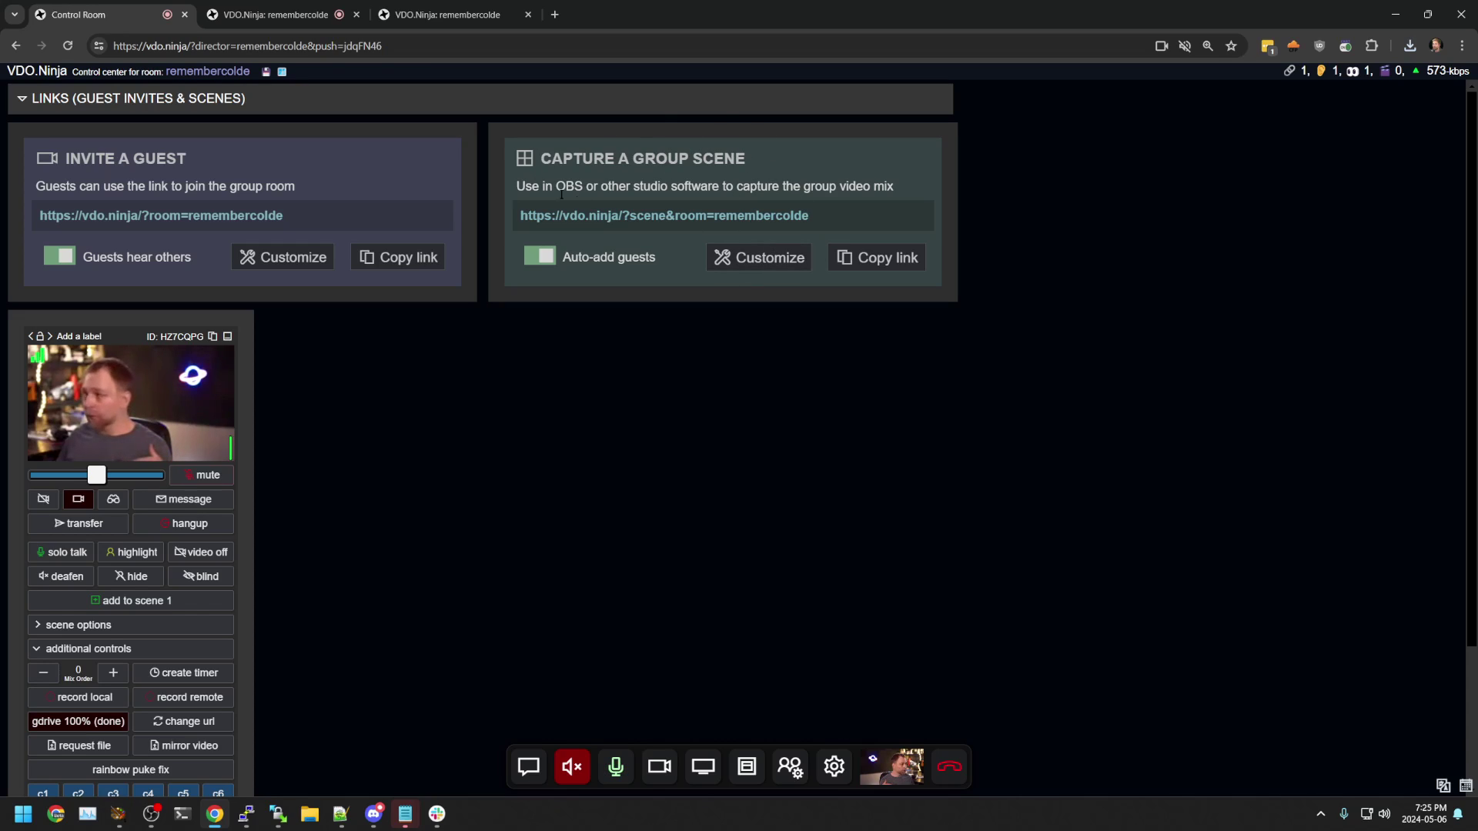
click(55, 112)
click(86, 678)
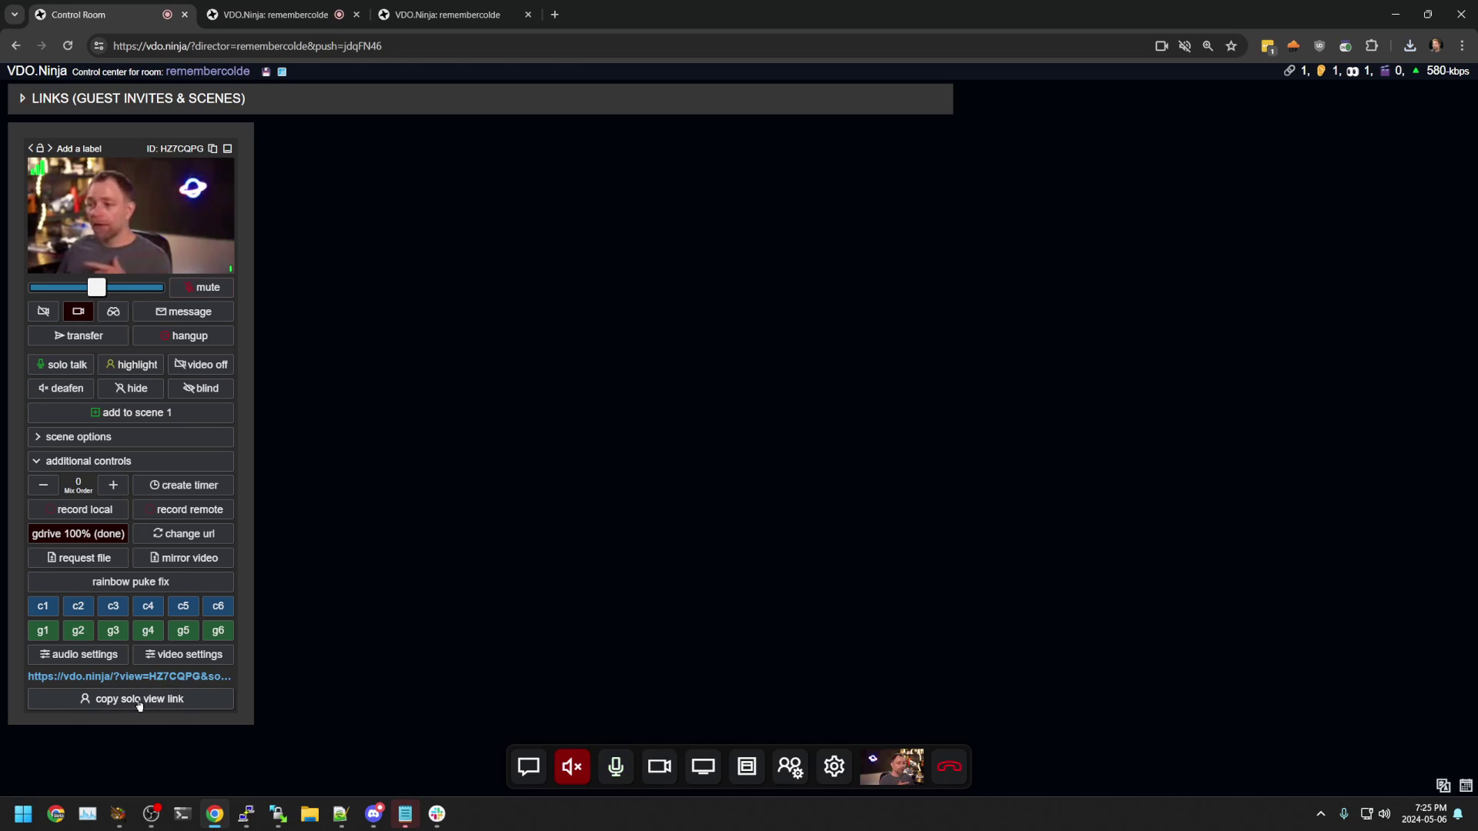
click(143, 701)
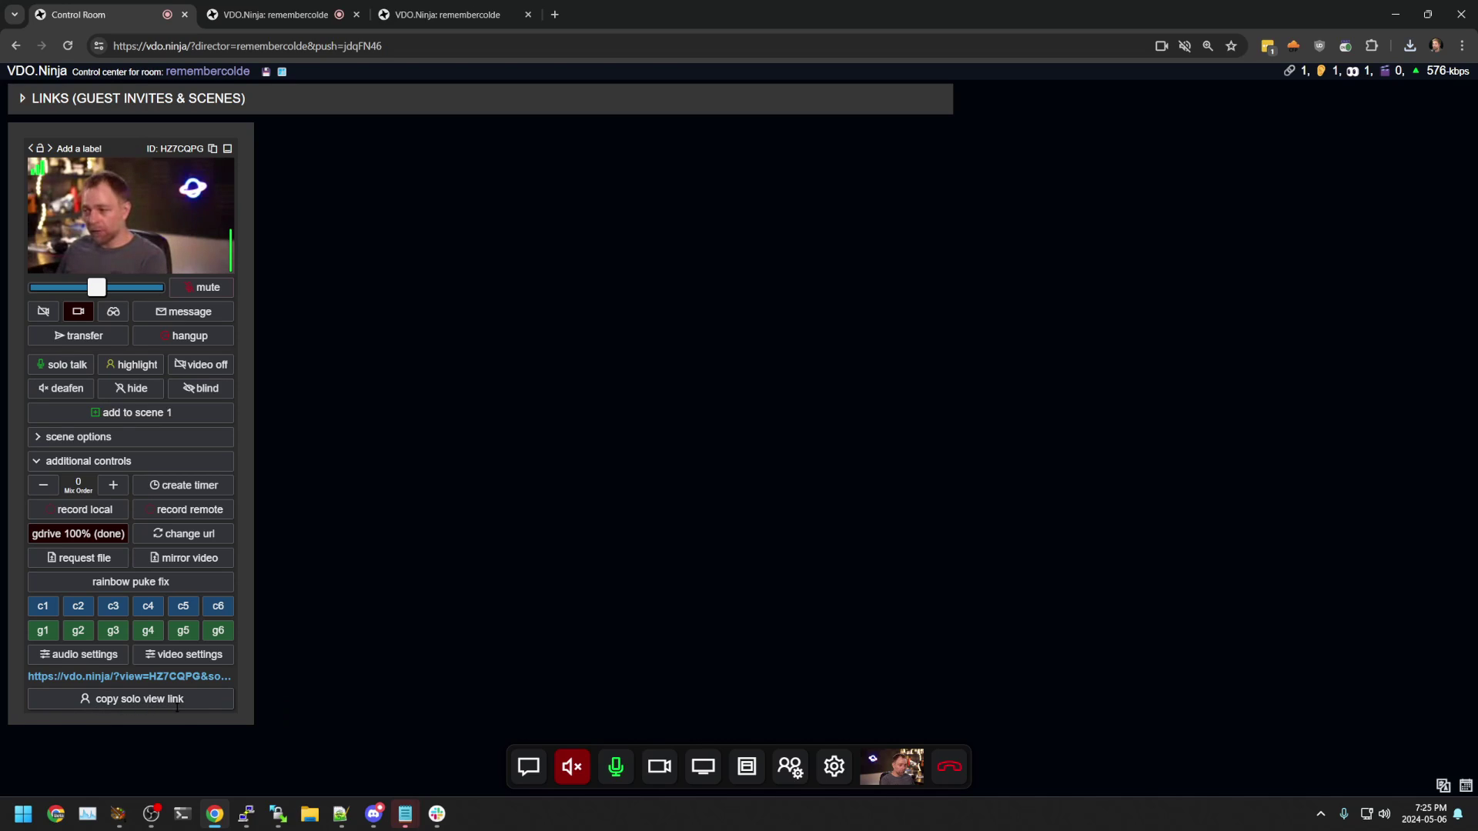
click(151, 814)
click(240, 732)
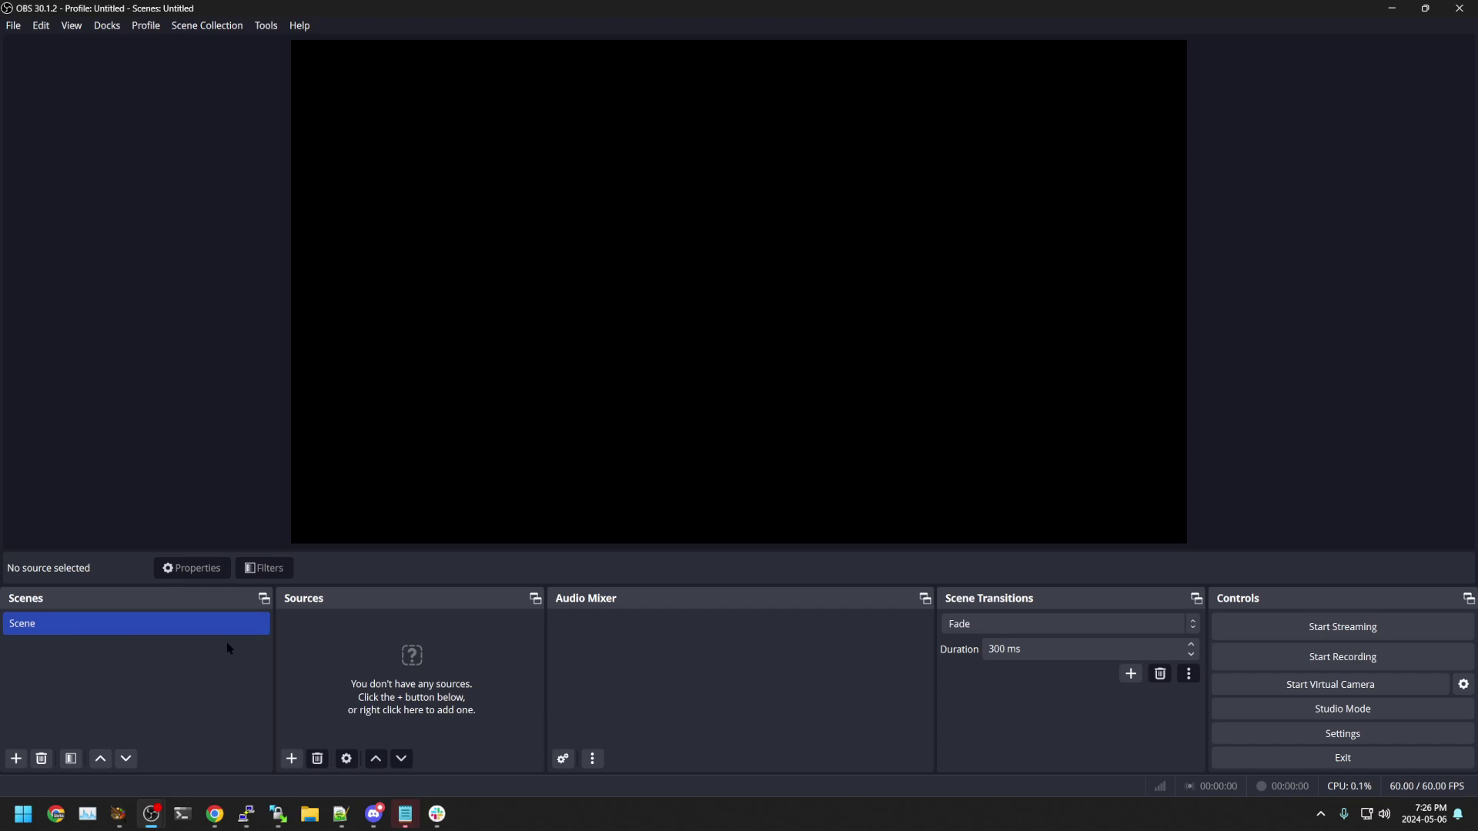
- Add a Browser source to the scene pointing at the copied solo view link
click(291, 759)
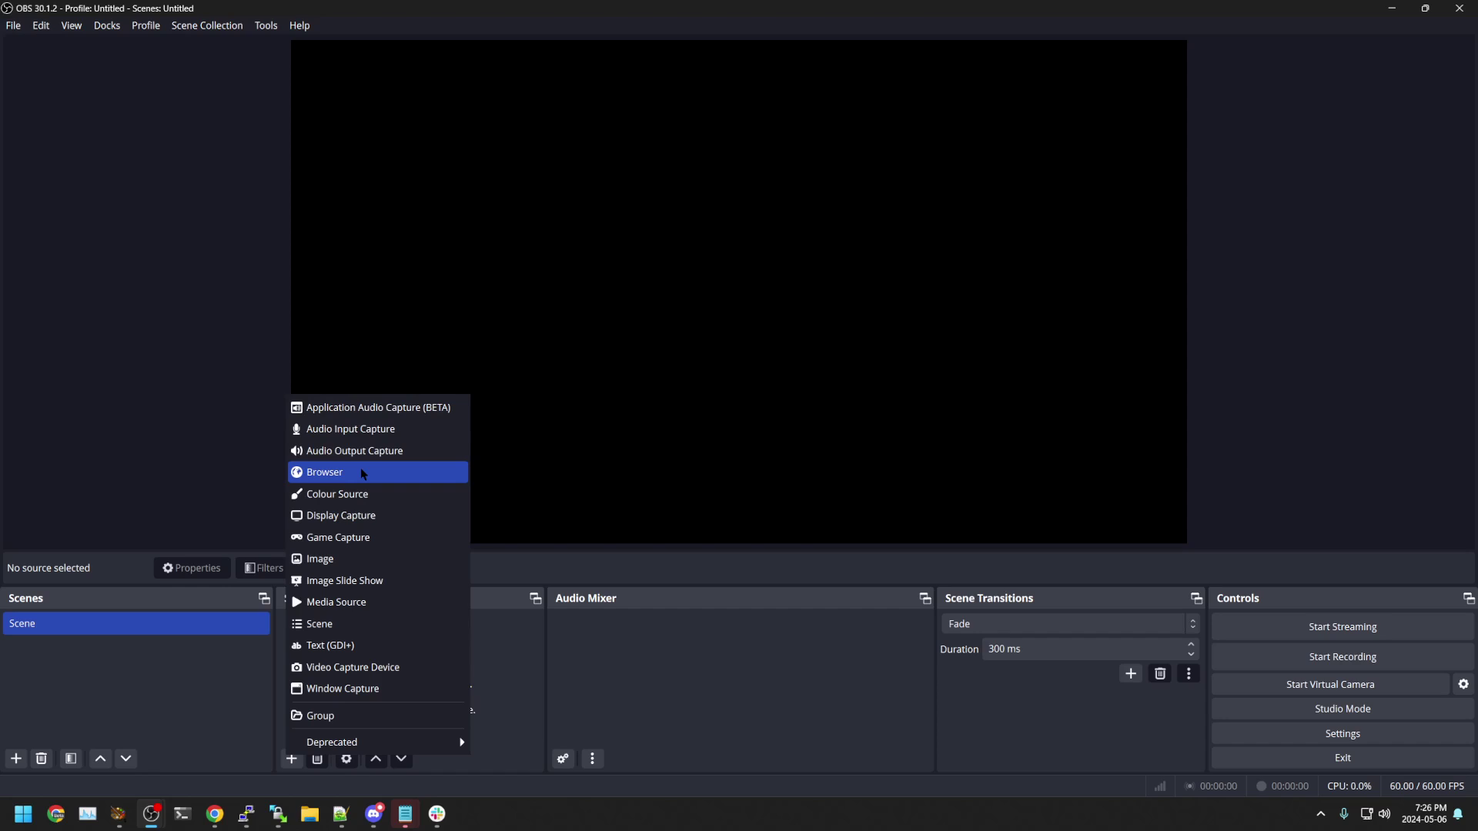
click(336, 473)
click(775, 492)
triple_click(621, 429)
key(ctrl+v)
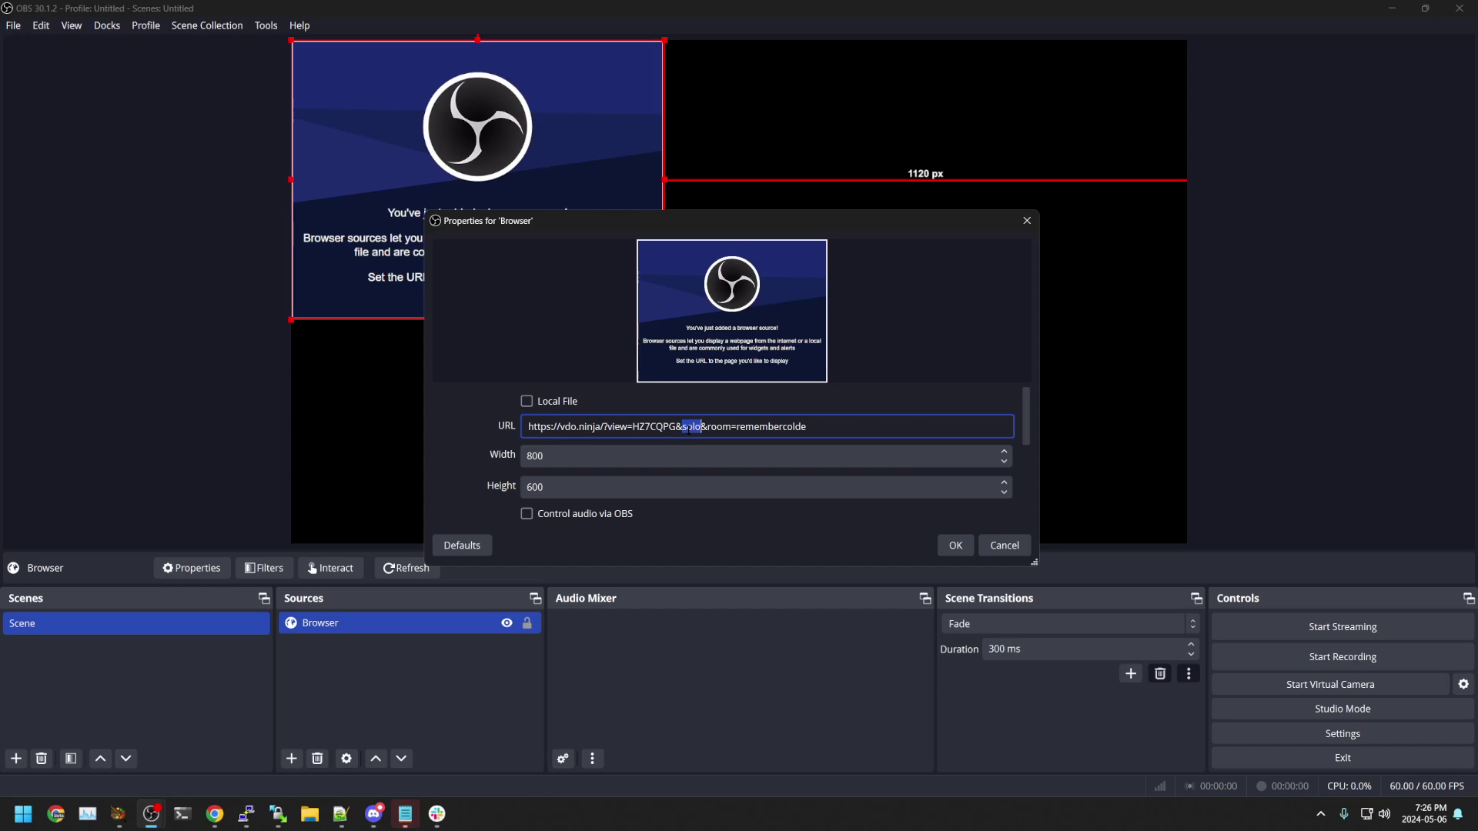
- Set the Browser source to 1920 by 1080 and enable 'Control audio via OBS'
click(601, 453)
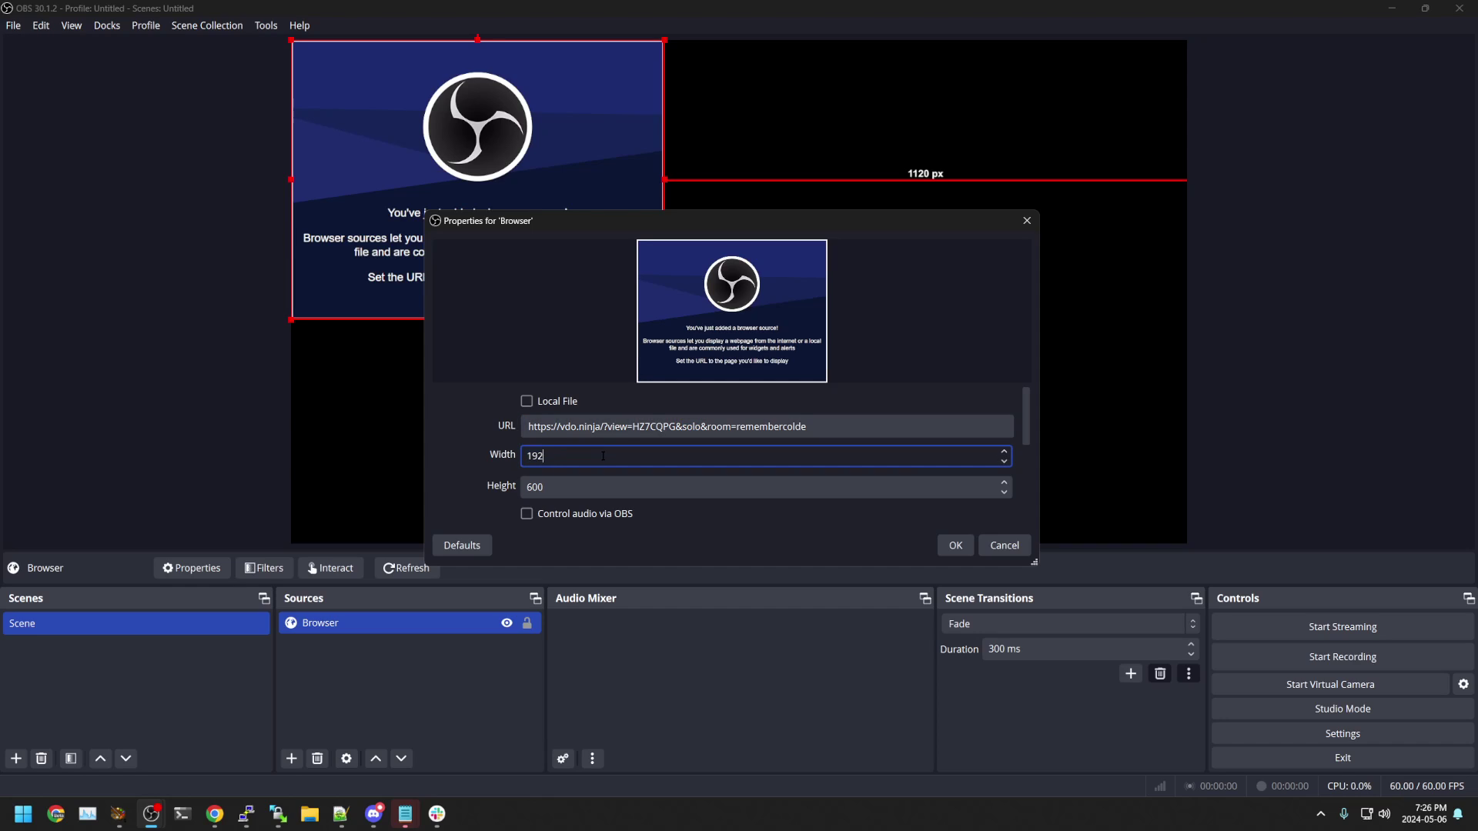
key(Tab)
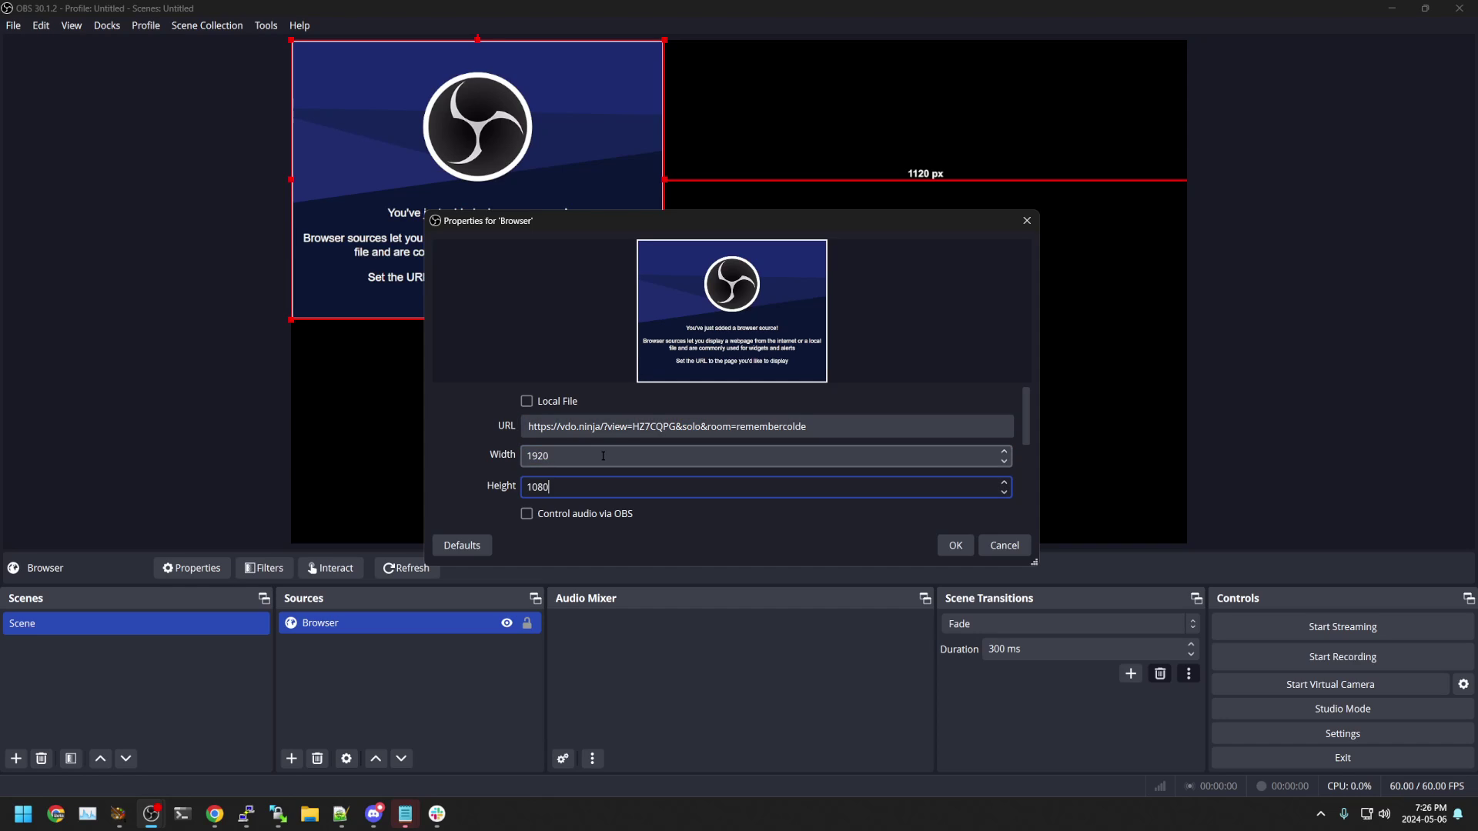
click(526, 514)
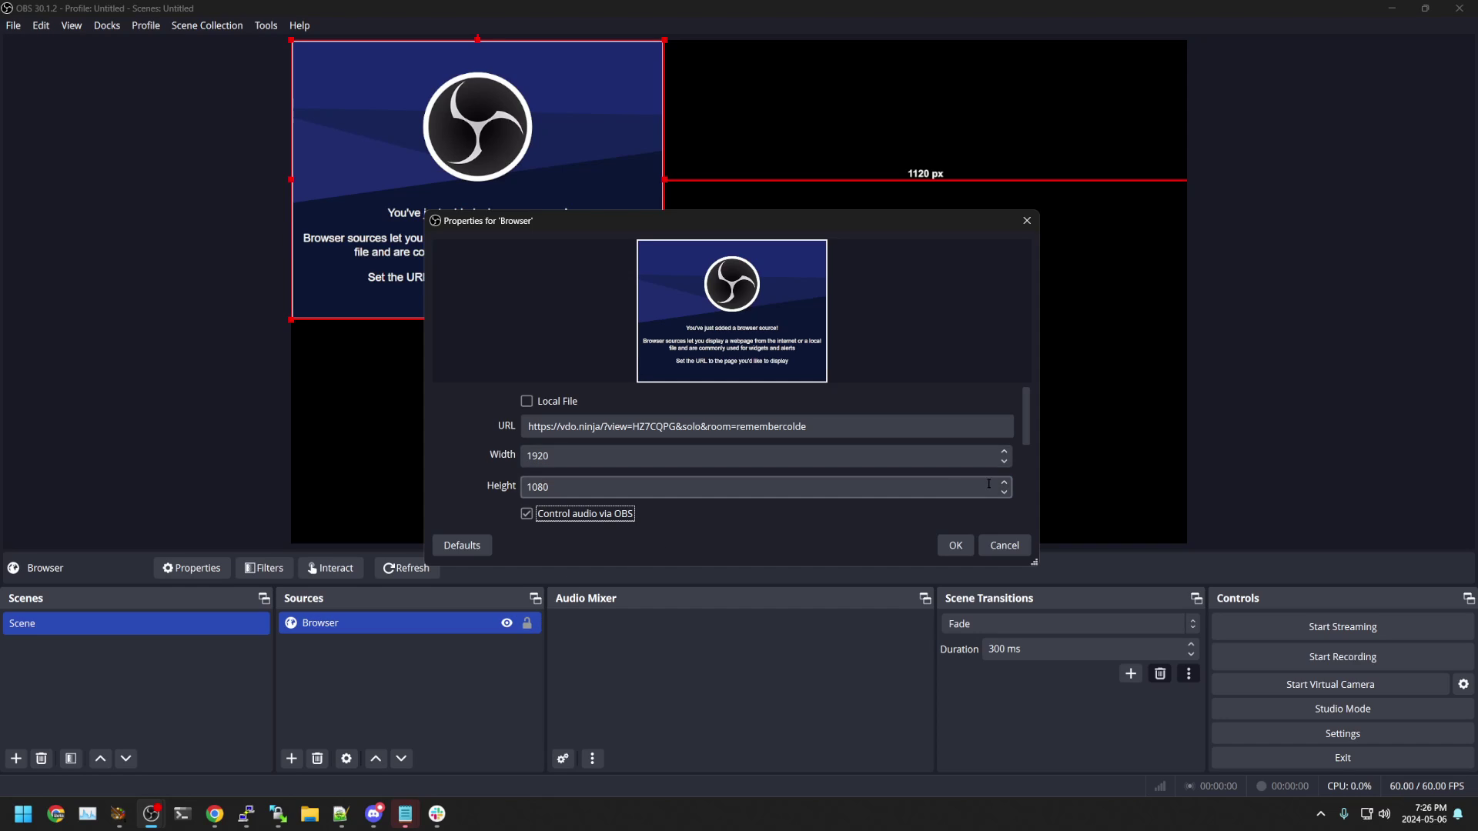
scroll(1024, 442, down, 3)
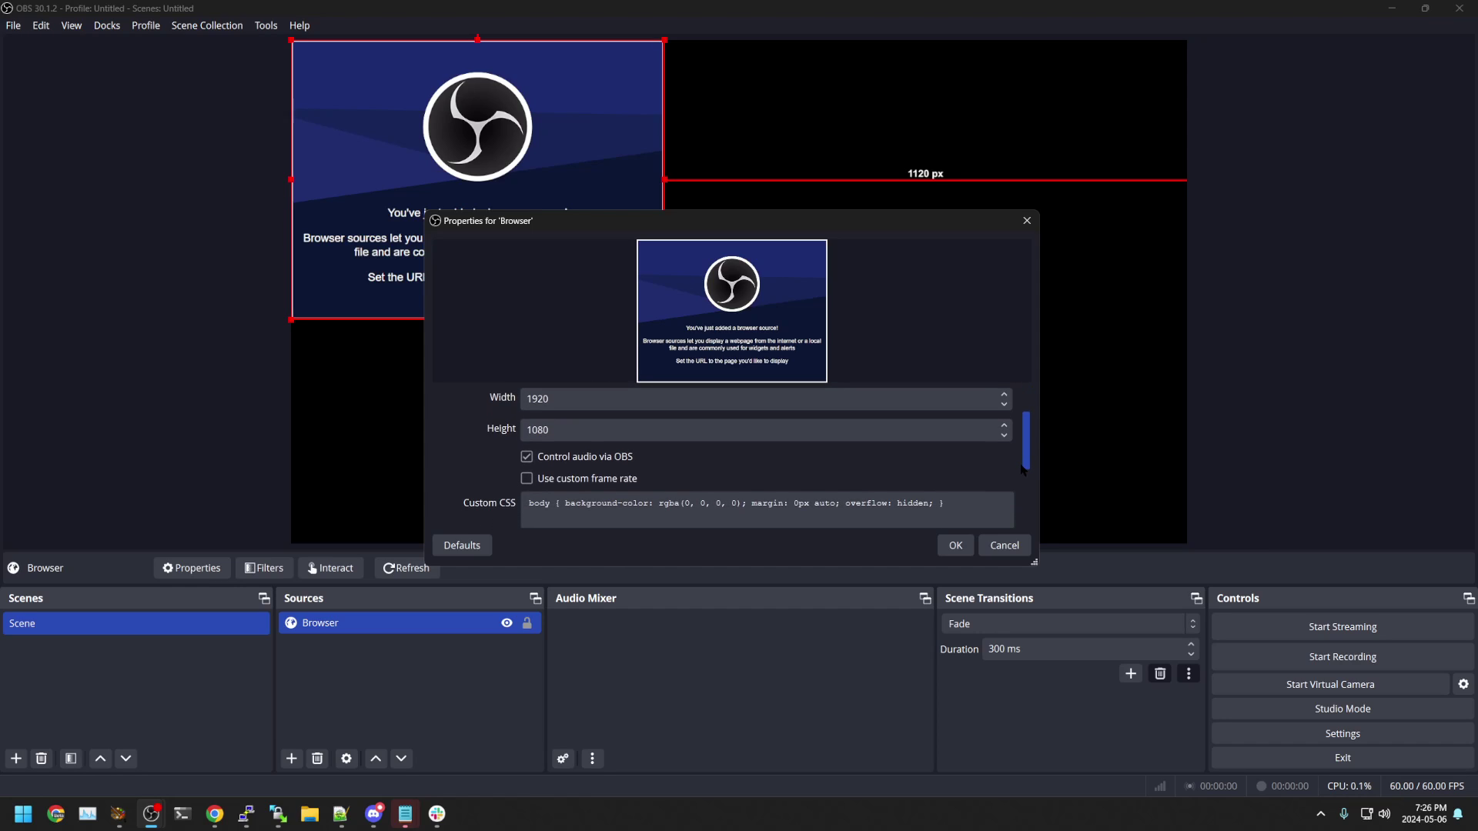
scroll(1019, 442, up, 3)
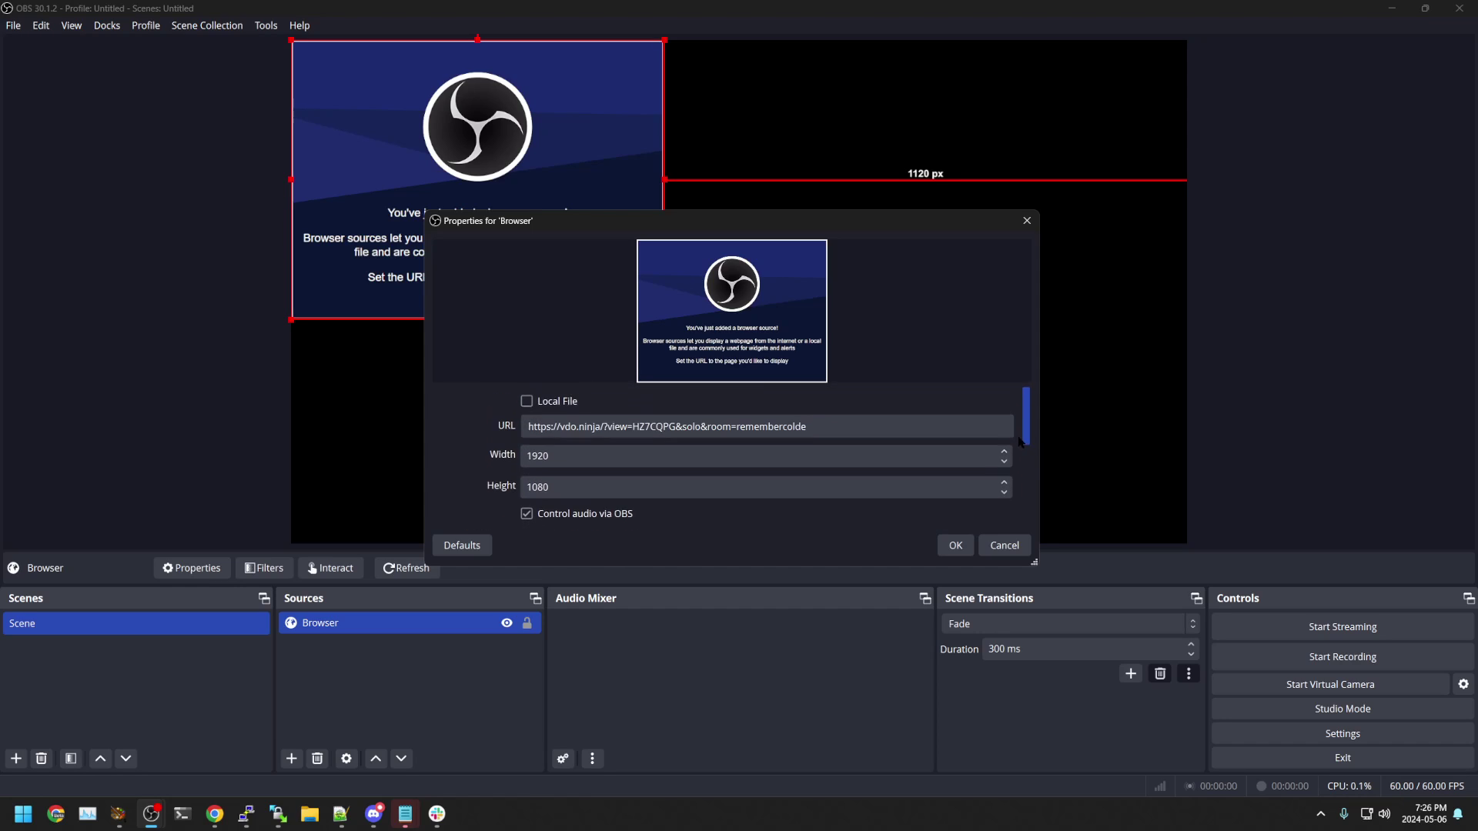
- Confirm the Browser source settings and start recording the guest feed in OBS
click(955, 545)
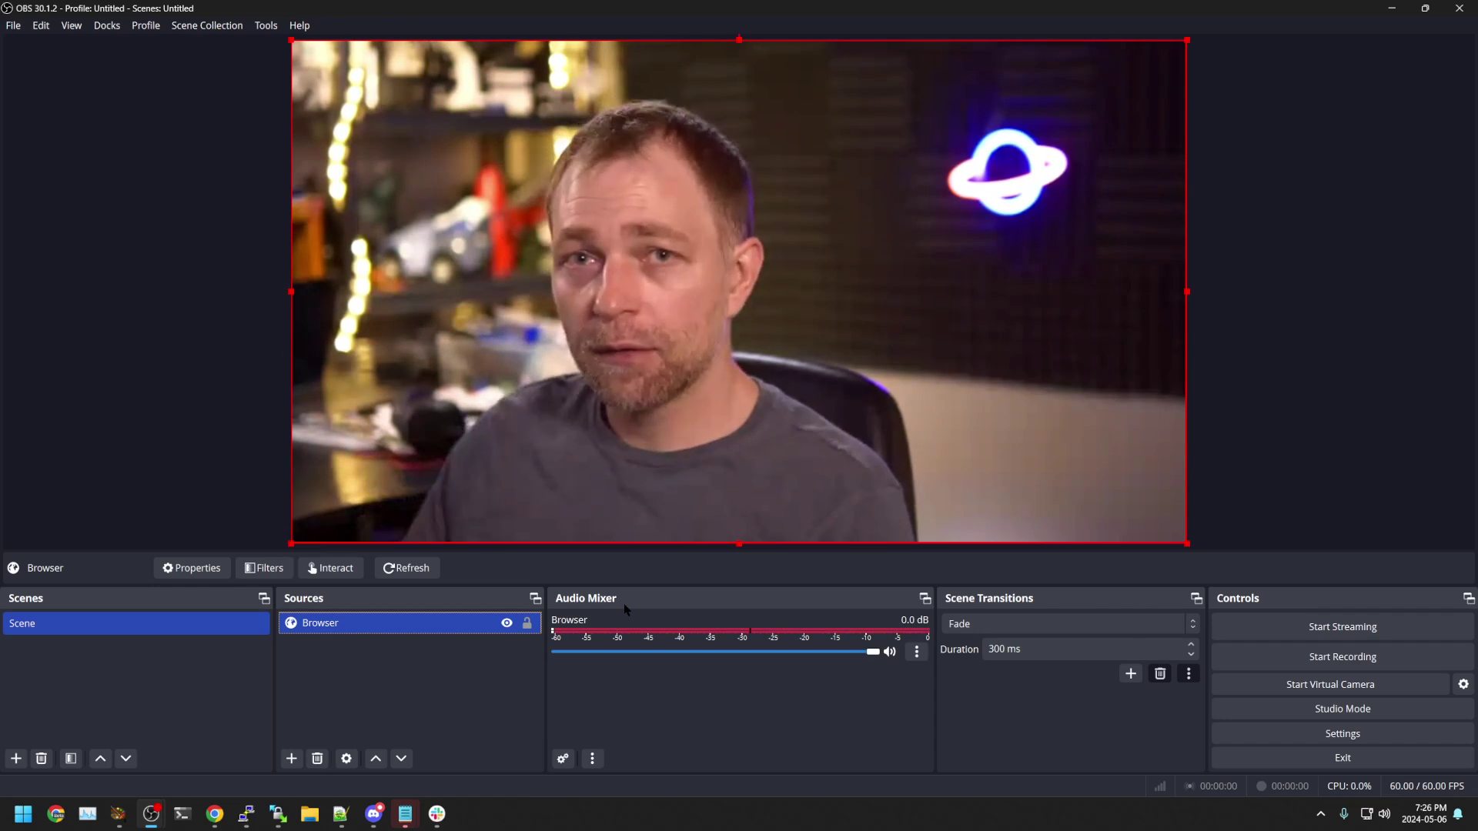
click(1344, 667)
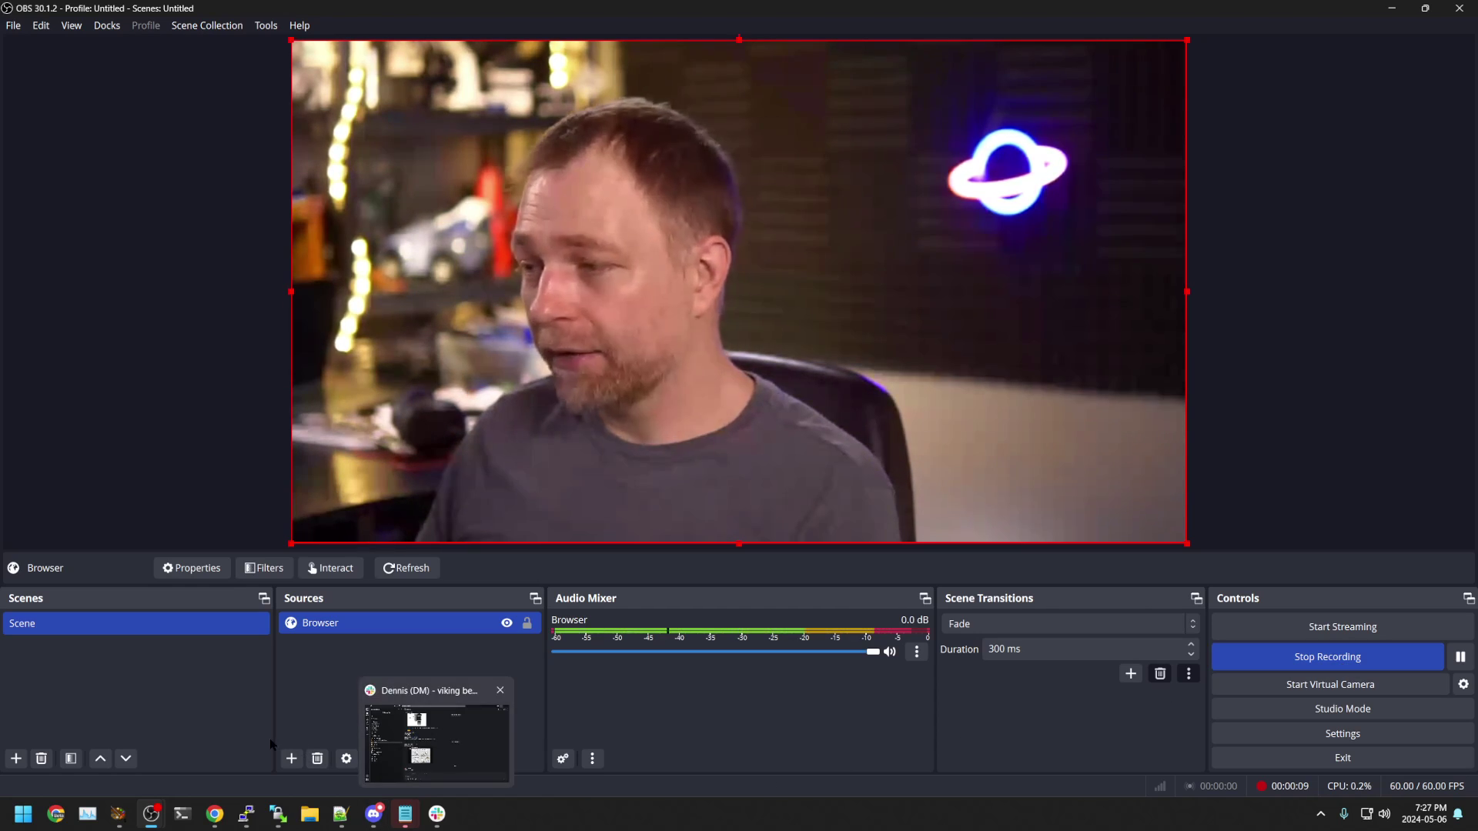
- Add a Text (GDI+) source reading STEVE, shrunk and placed at the feed's bottom-left
click(291, 759)
click(329, 649)
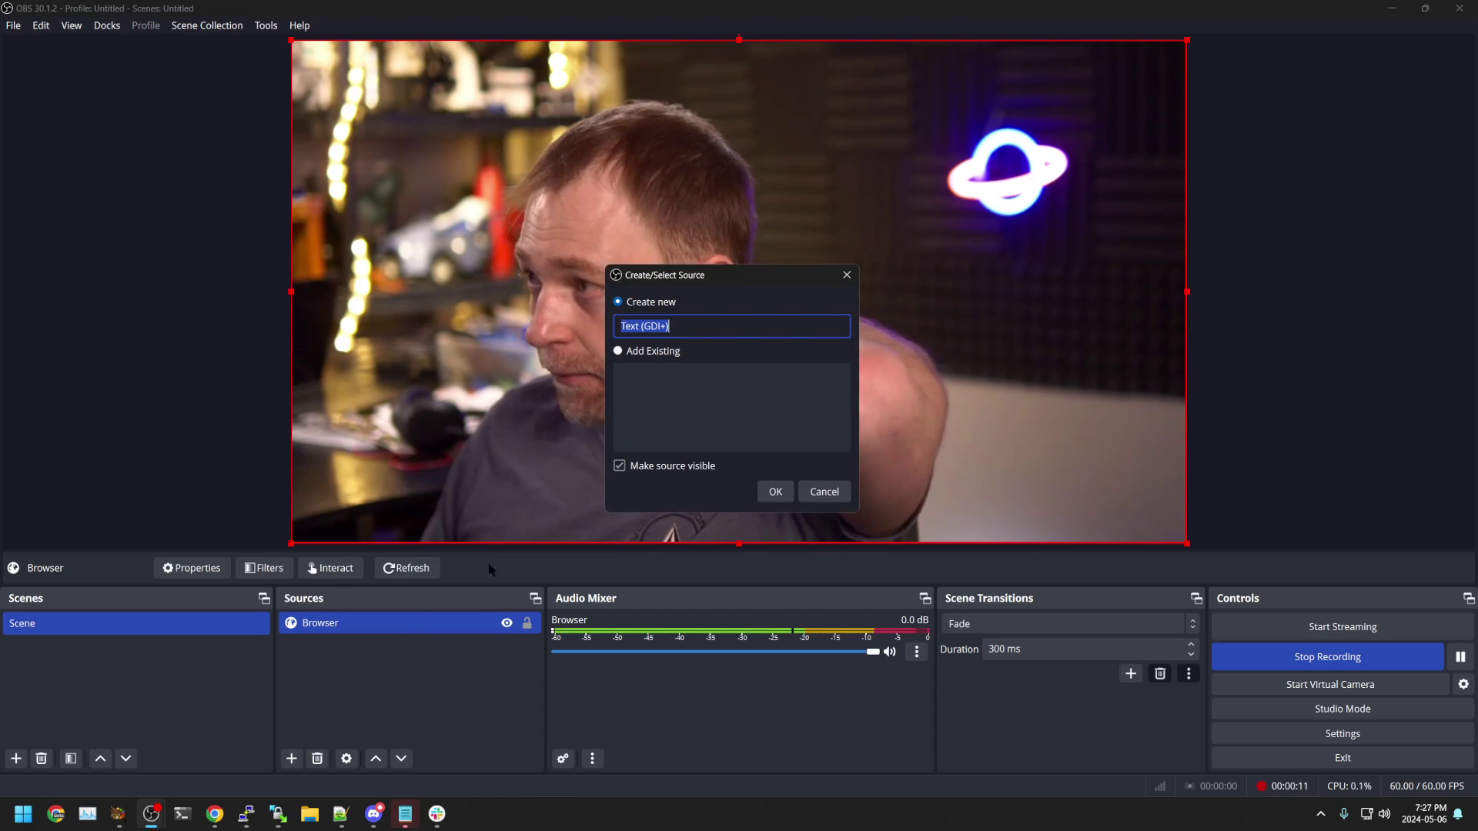
click(772, 492)
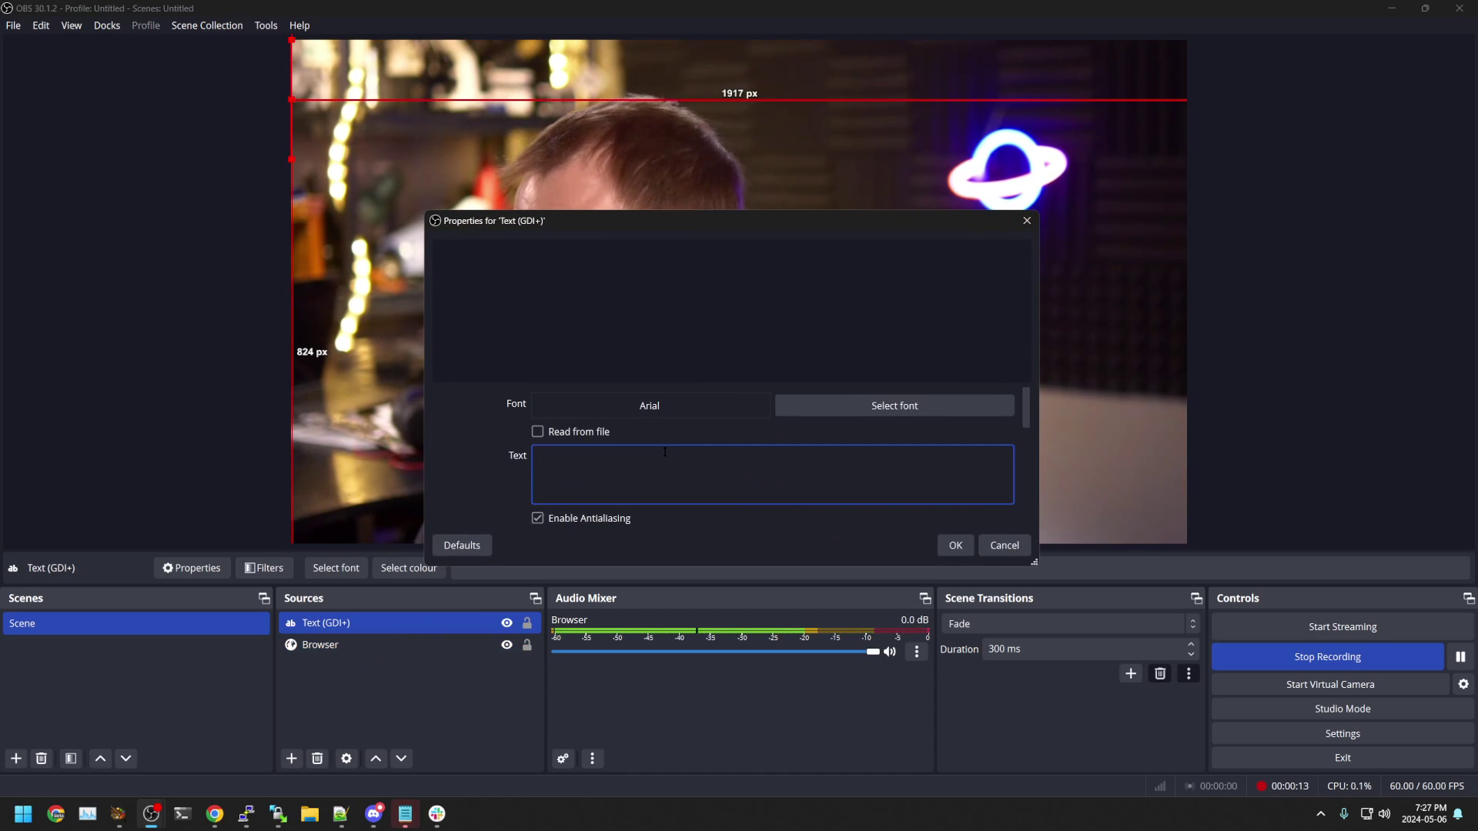
text(STEVE)
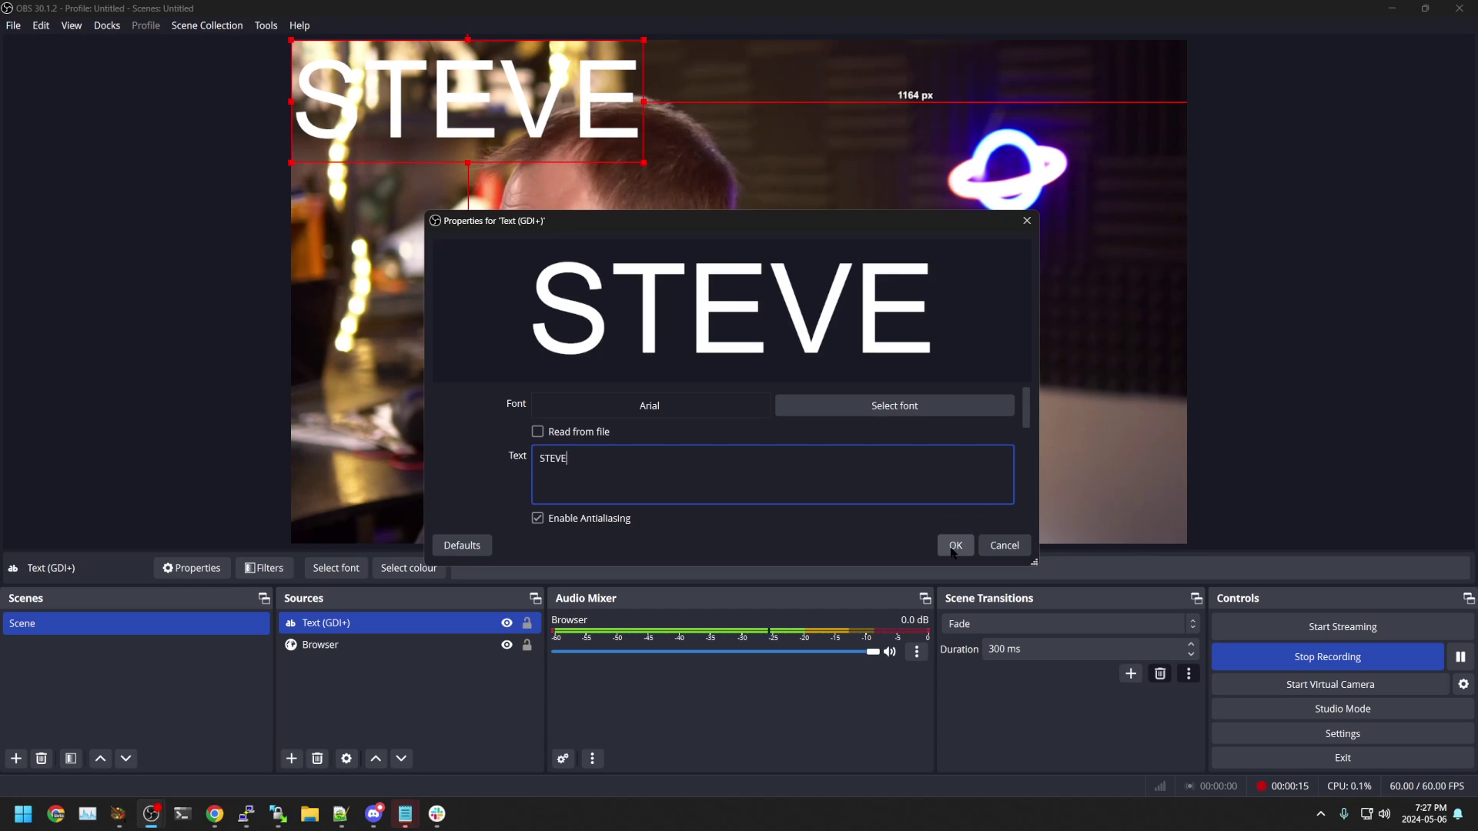
click(954, 545)
drag(639, 46, 514, 471)
click(193, 499)
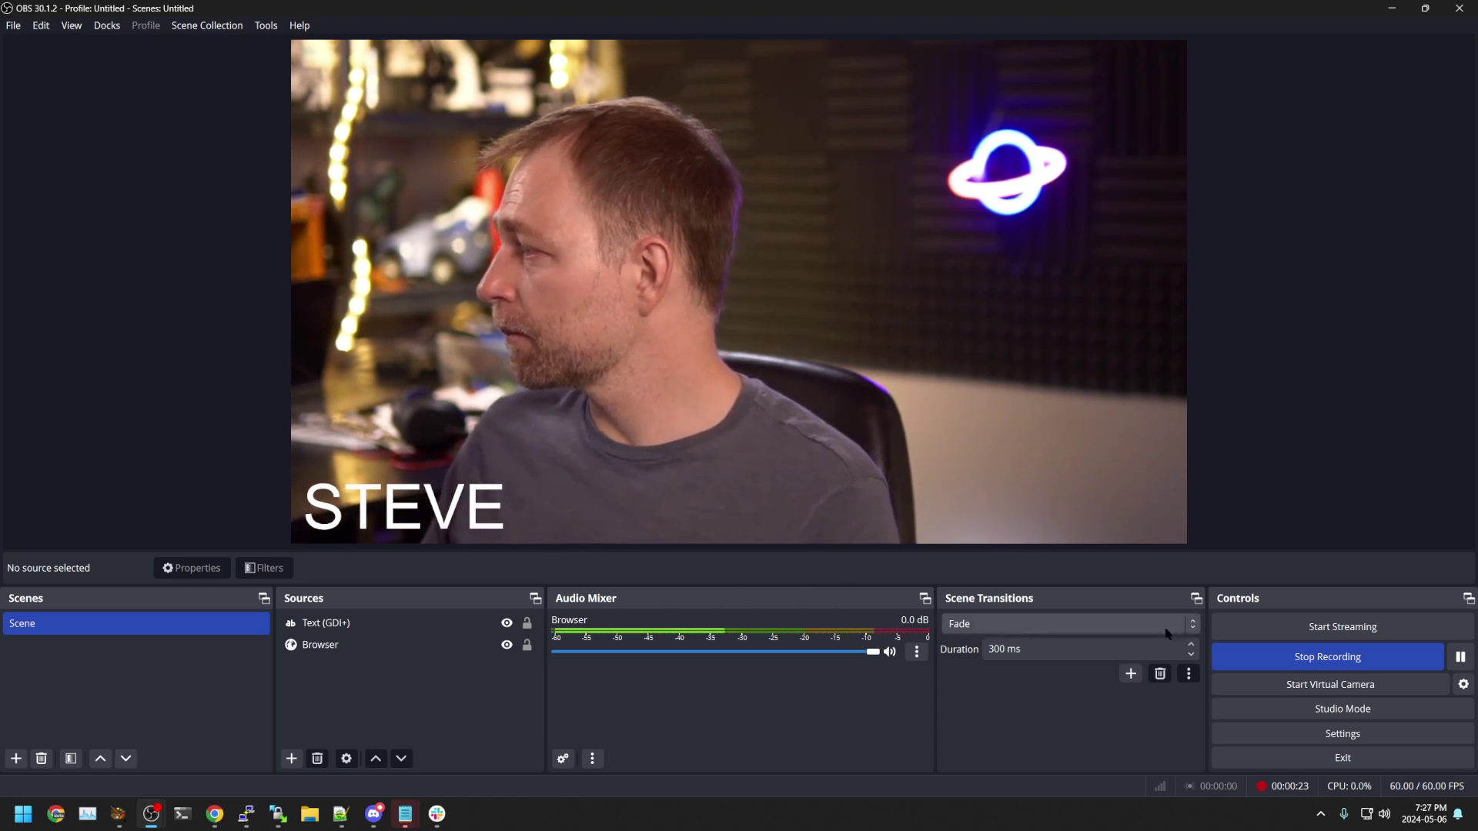
- Stop the OBS recording and open the Output settings
click(1301, 657)
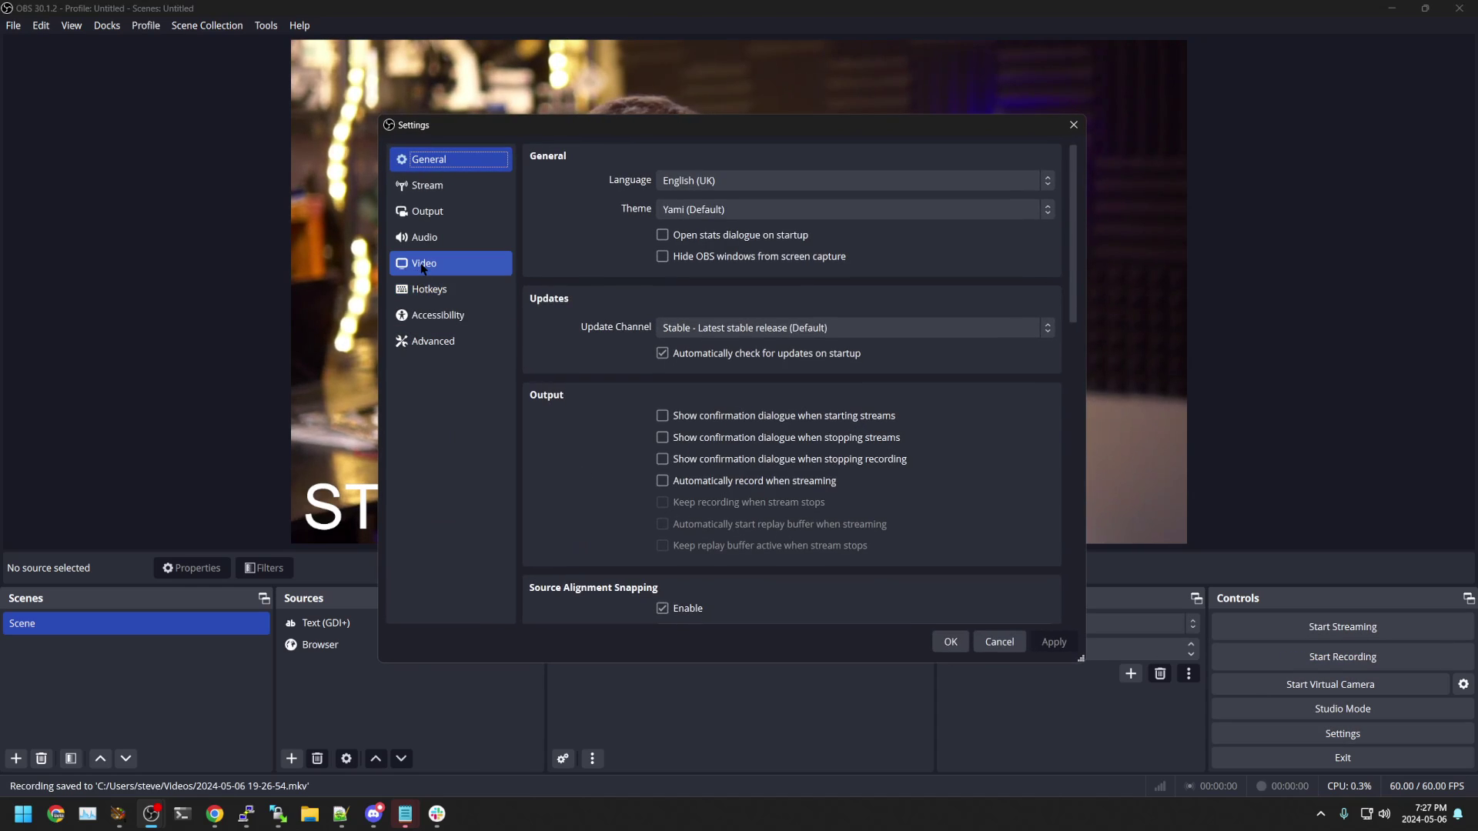
click(423, 263)
click(441, 189)
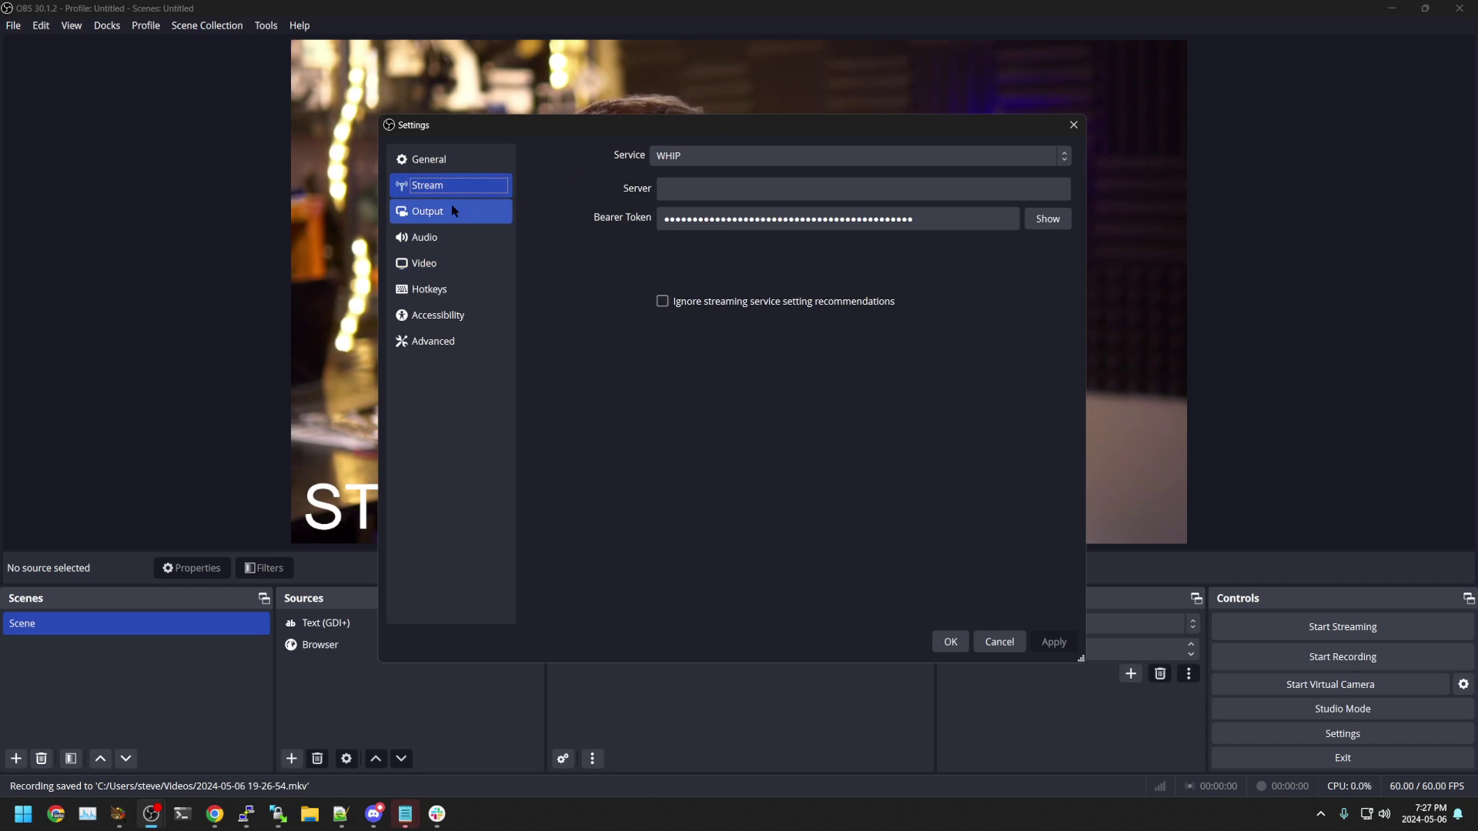
click(444, 211)
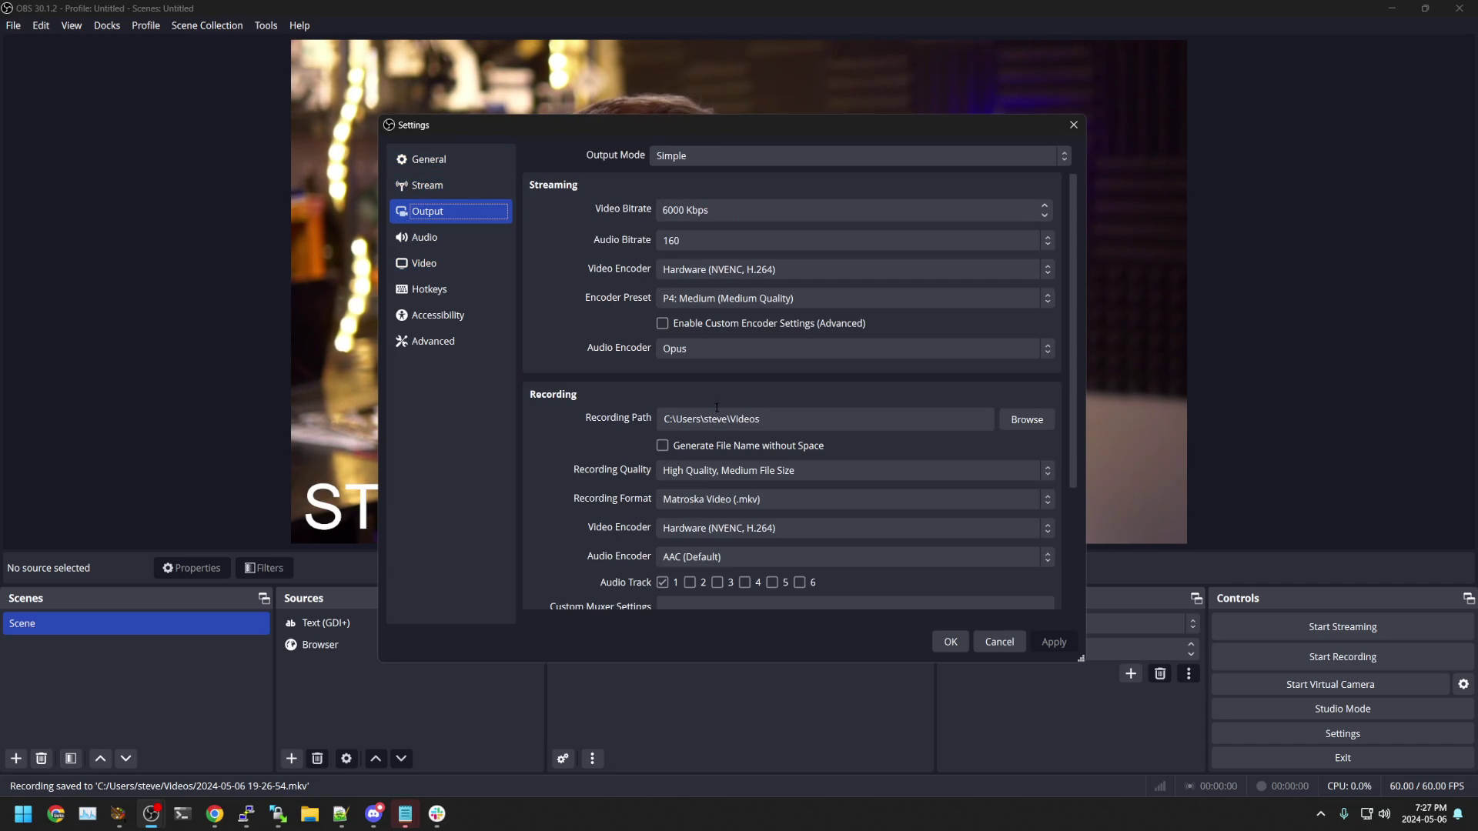
scroll(744, 418, down, 2)
- Keep Matroska Video format and Hardware (NVENC, H.264) encoder, then cancel the settings
click(740, 415)
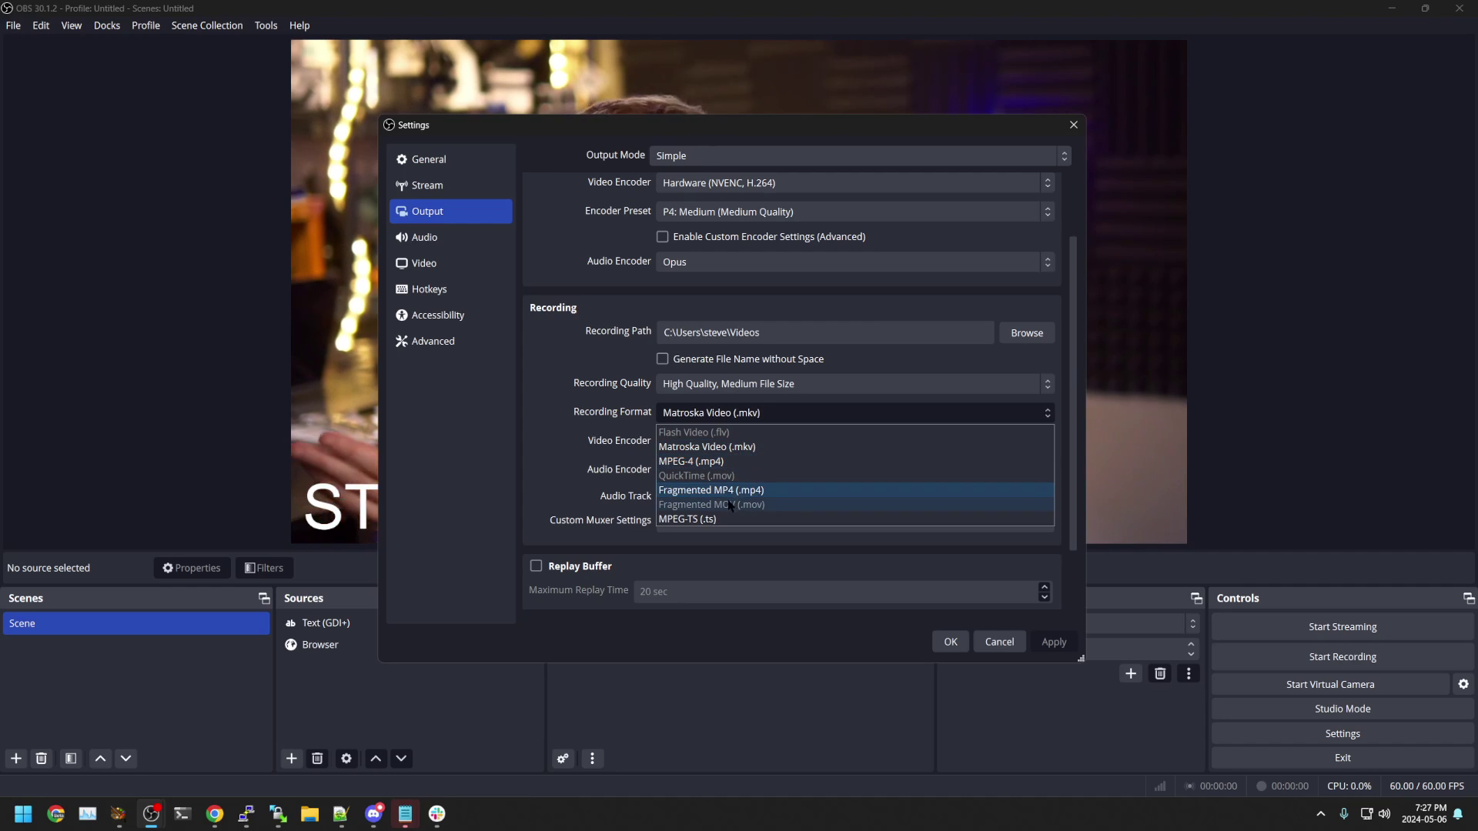
click(560, 471)
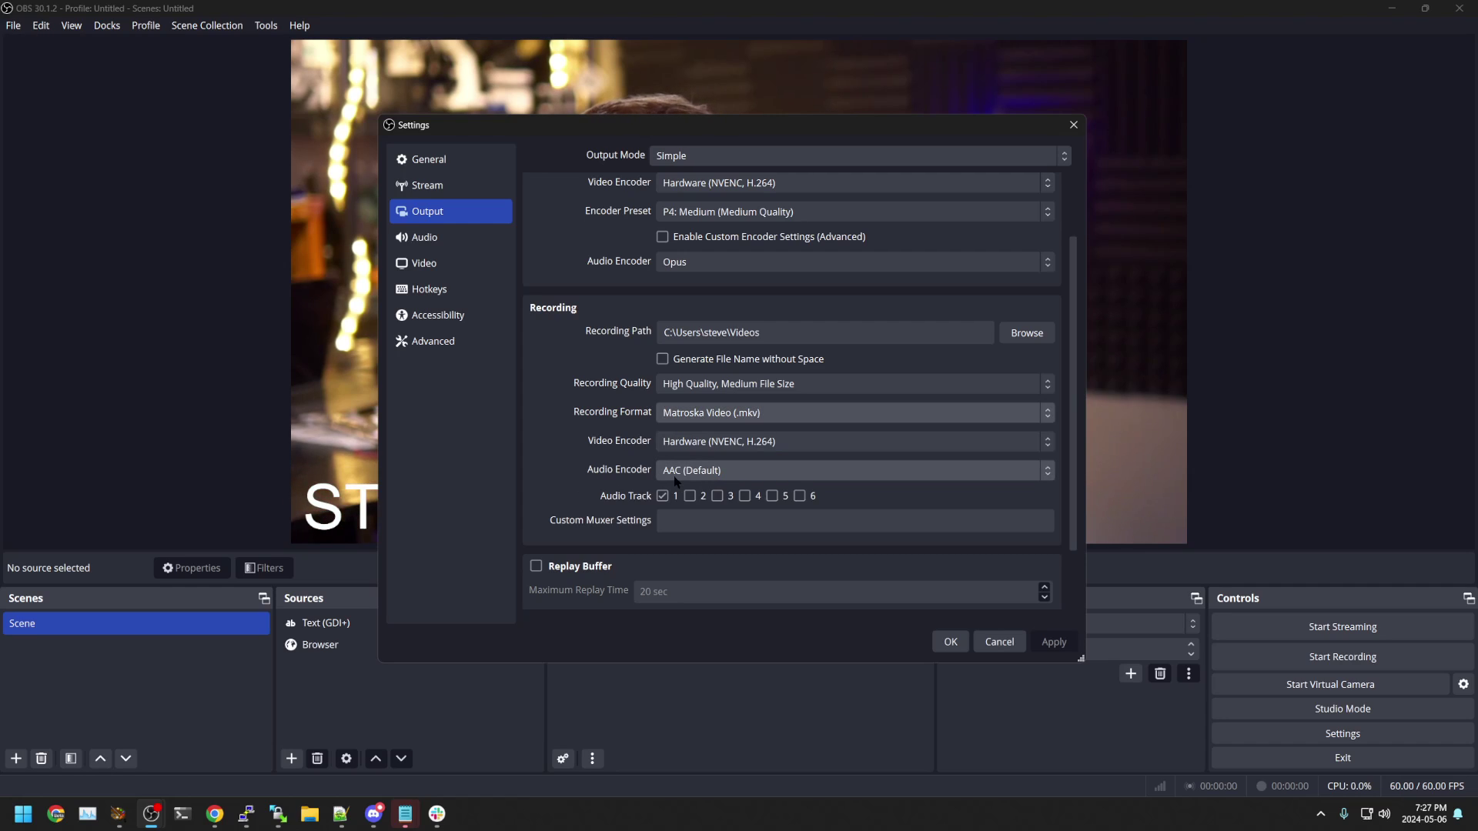
click(722, 445)
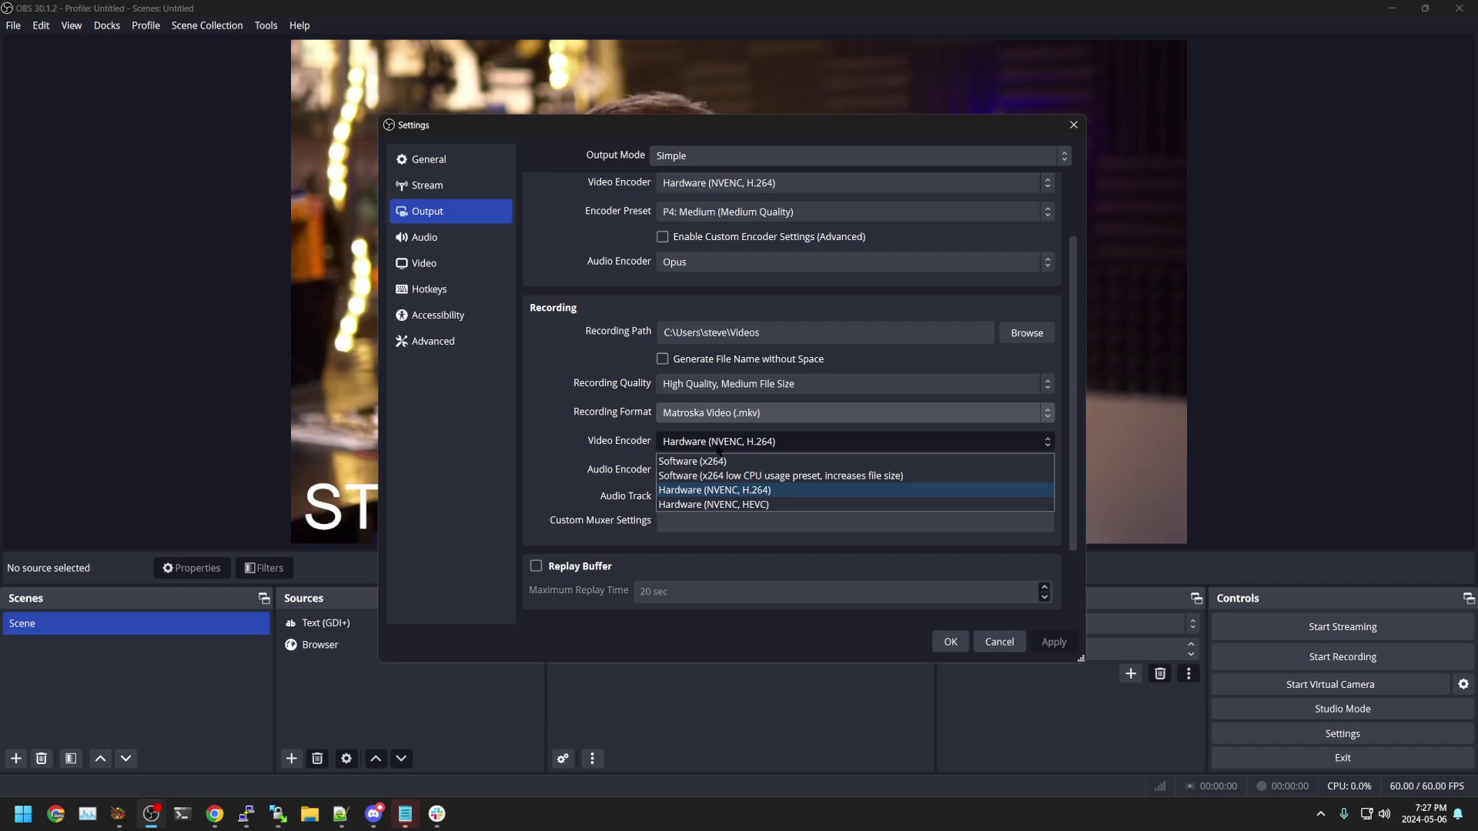
click(514, 510)
click(1018, 642)
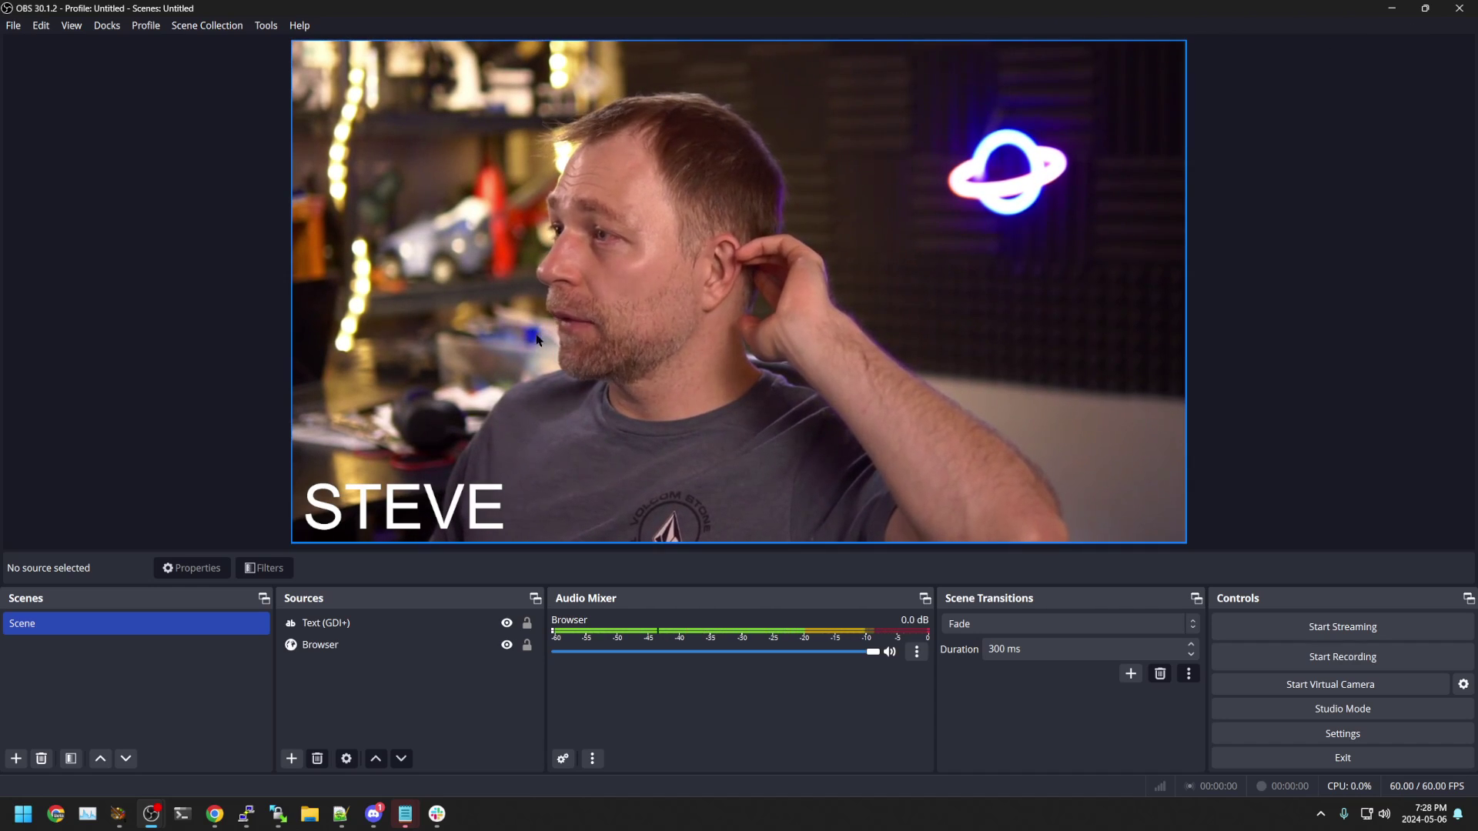
- Show the guest's VDO.Ninja tab, then bring OBS back and position it fully in view
drag(562, 8, 598, 164)
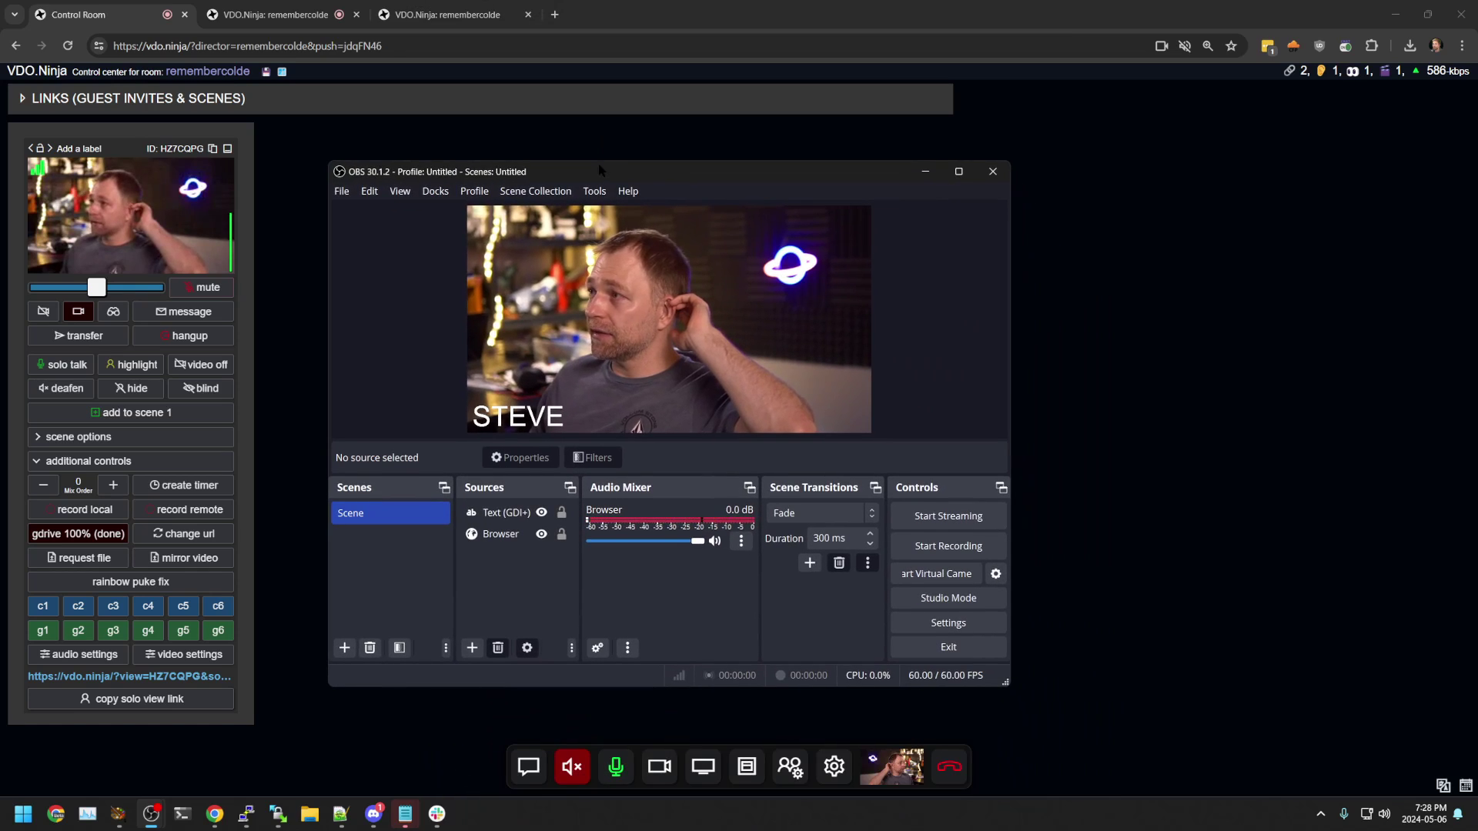
click(926, 171)
click(269, 13)
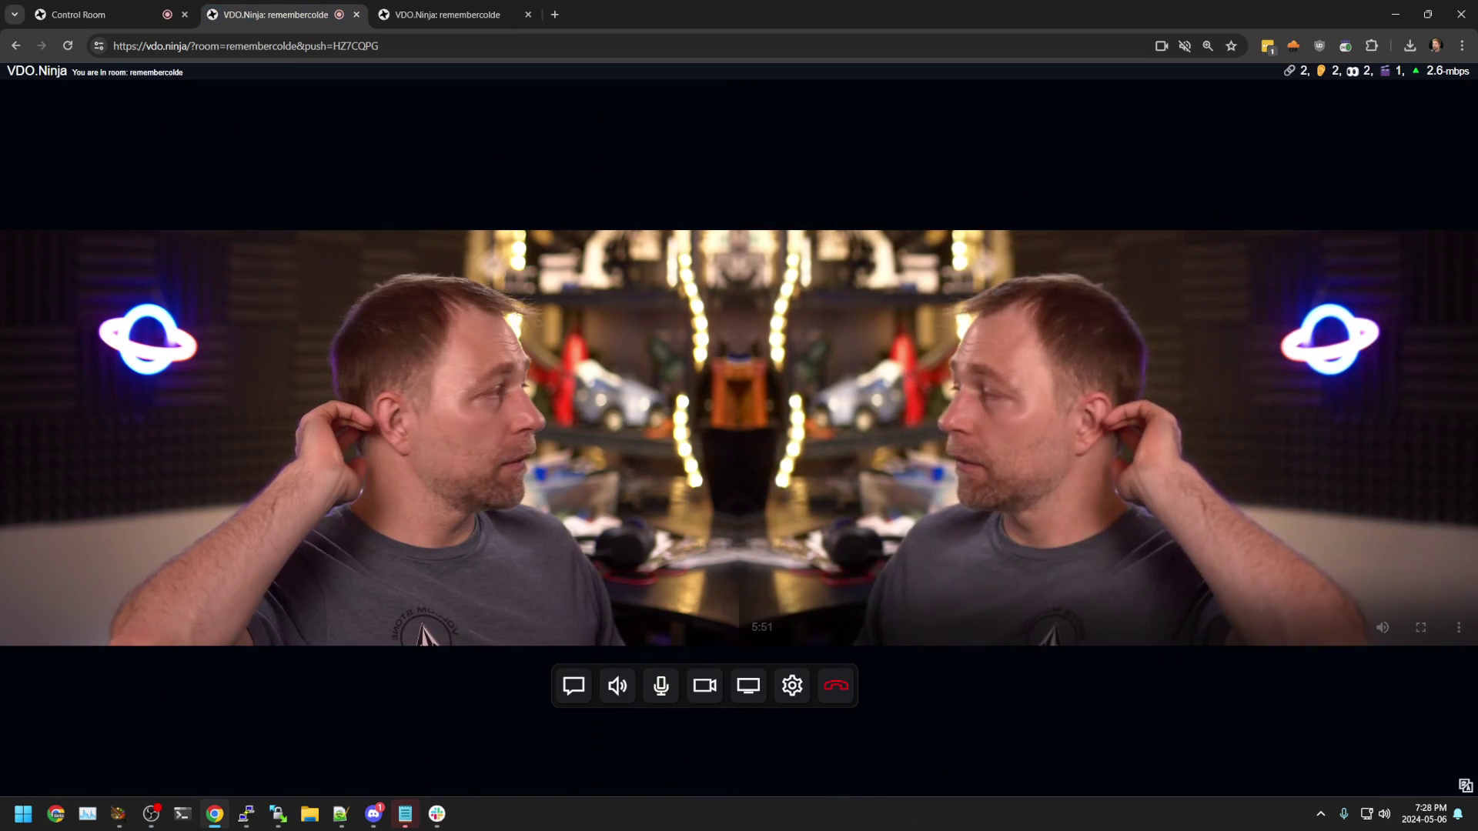
click(151, 814)
drag(359, 509, 505, 555)
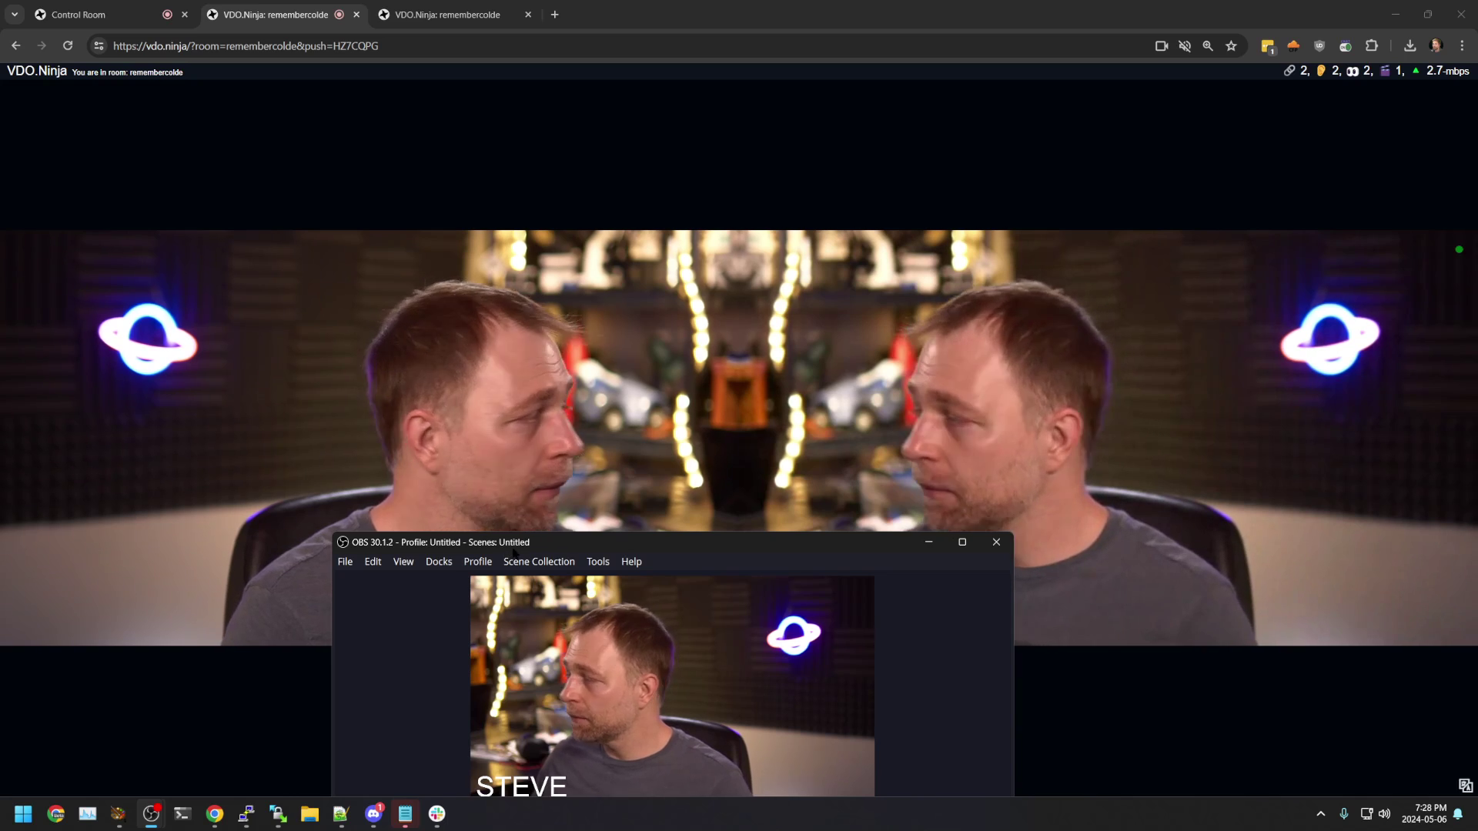
drag(514, 545, 568, 259)
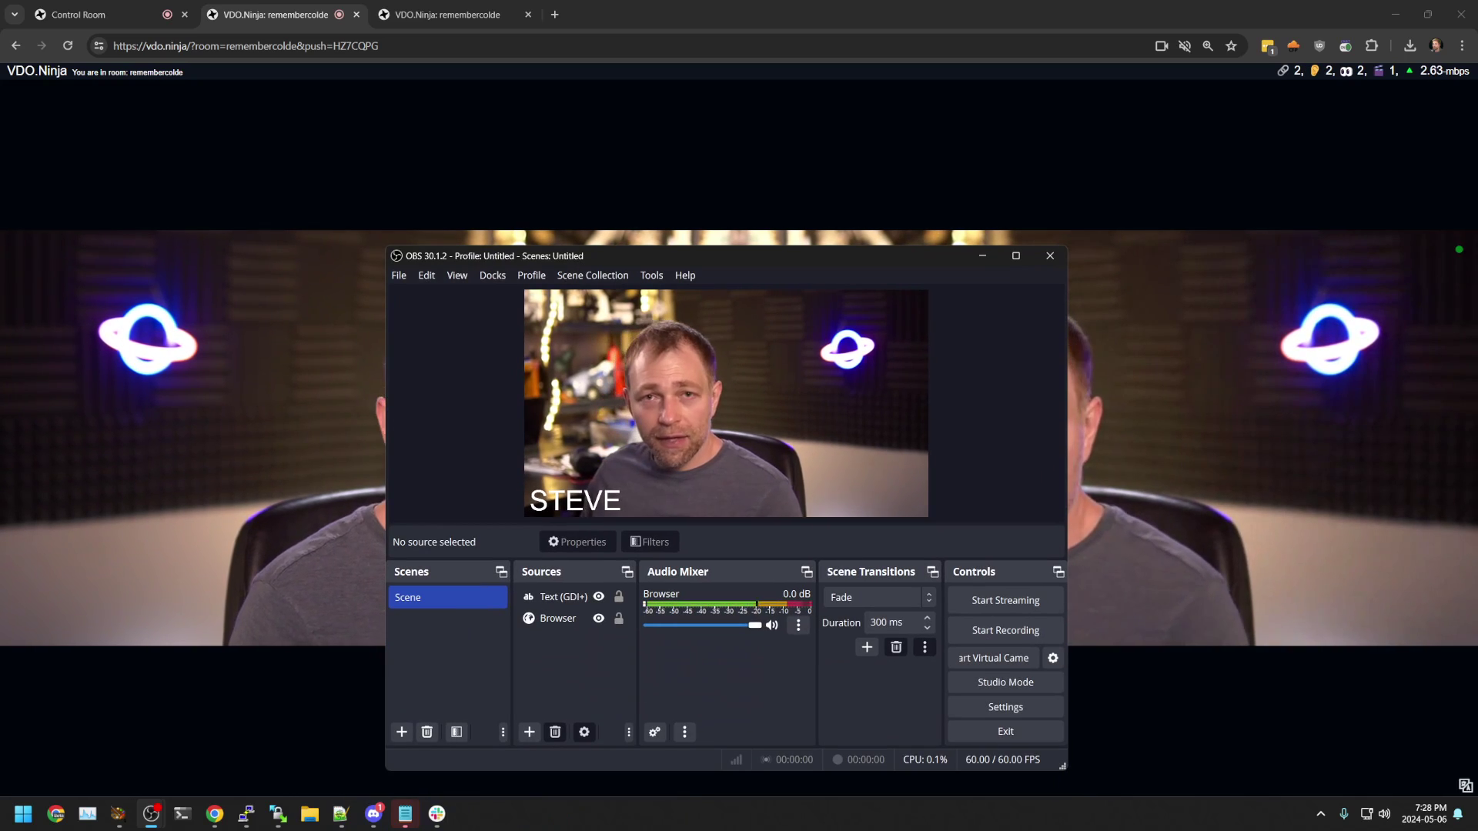